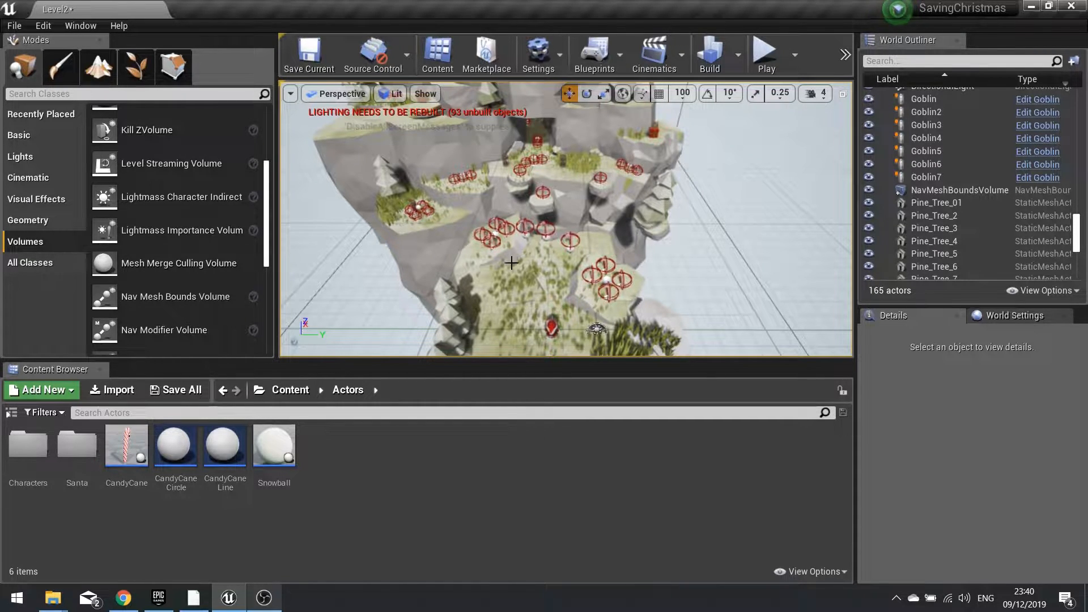
# Step: Create a new Actor blueprint named MovingPlatform in the Actors content folder
pyautogui.moveTo(567, 219); pyautogui.dragTo(526, 245, button='right')
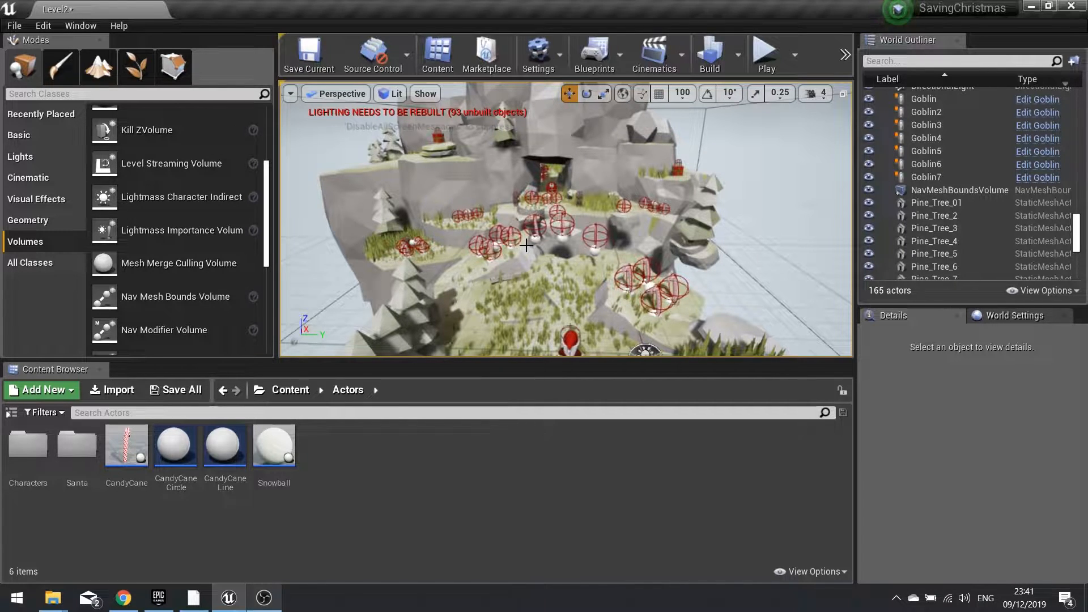
pyautogui.rightClick(344, 478)
pyautogui.click(400, 193)
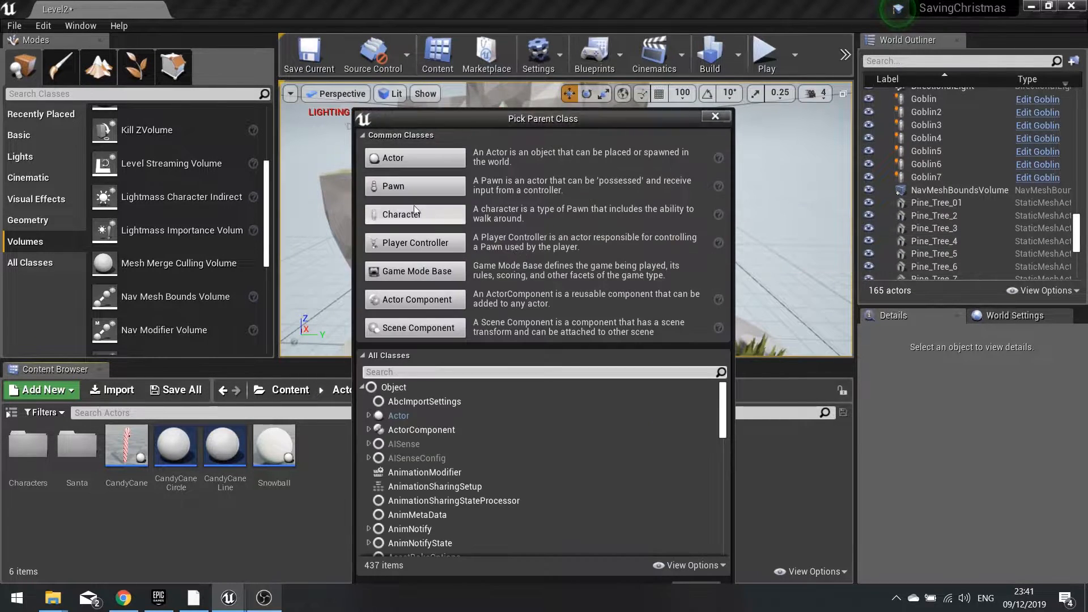
pyautogui.click(394, 159)
pyautogui.write('M')
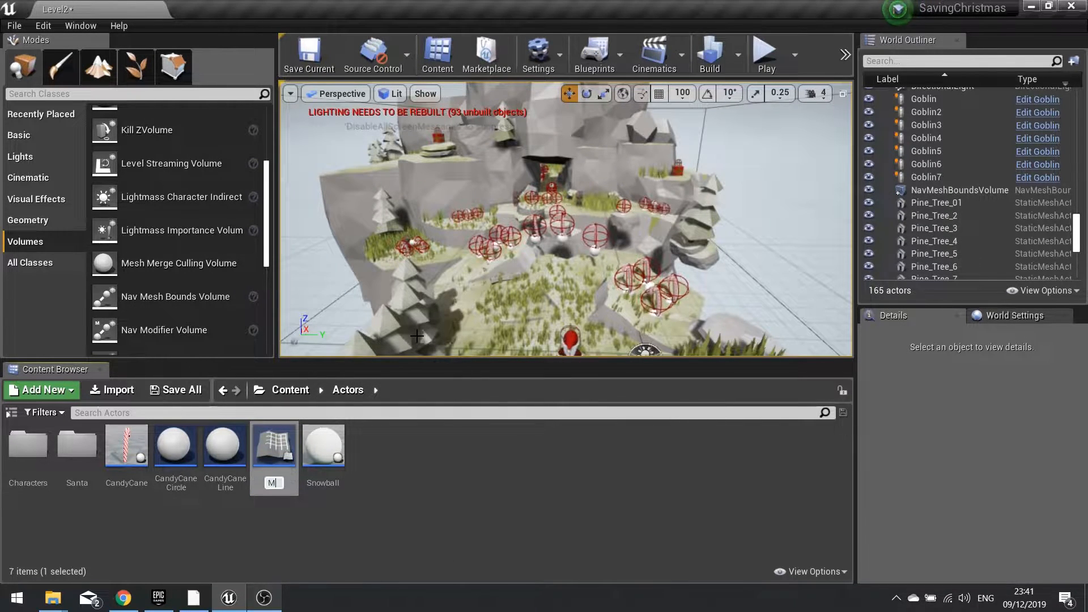
pyautogui.write('ovingPlatform')
pyautogui.press('Return')
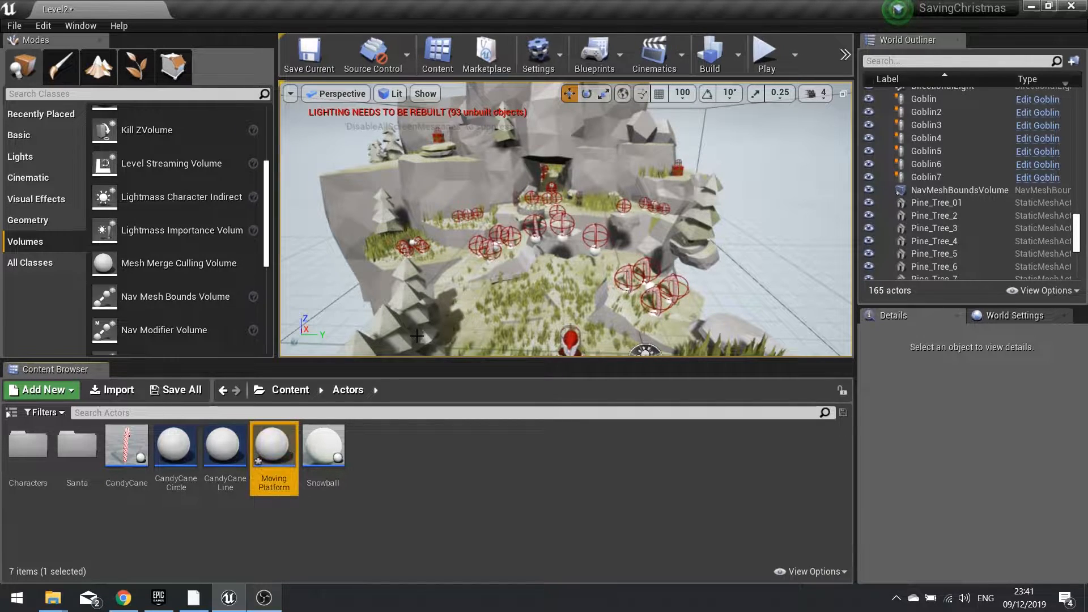
# Step: Open the MovingPlatform blueprint and add a Static Mesh component to it
pyautogui.doubleClick(274, 451)
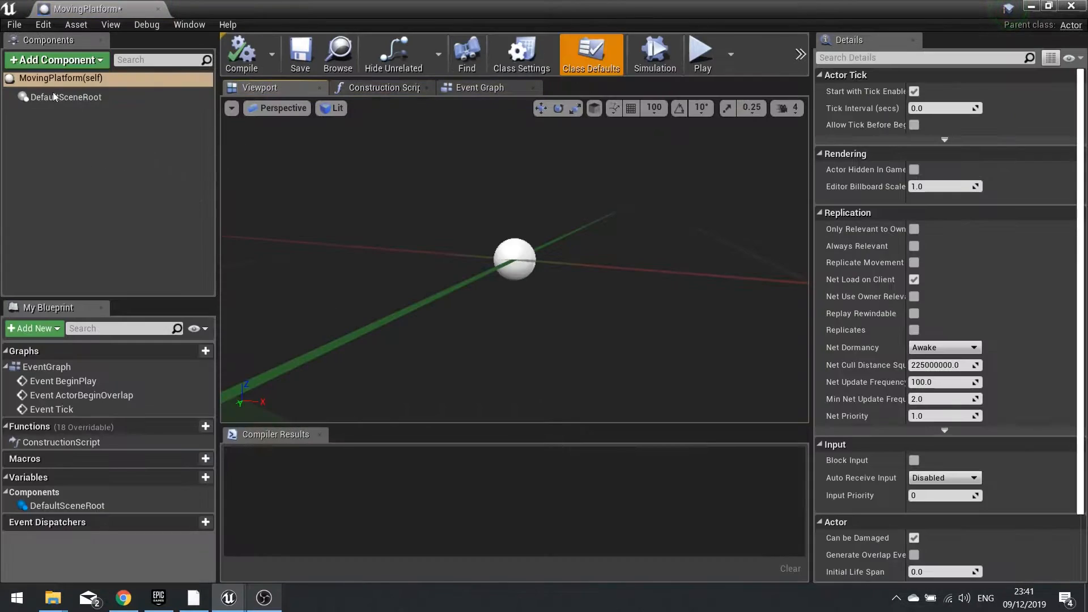
pyautogui.click(57, 60)
pyautogui.write('statuc')
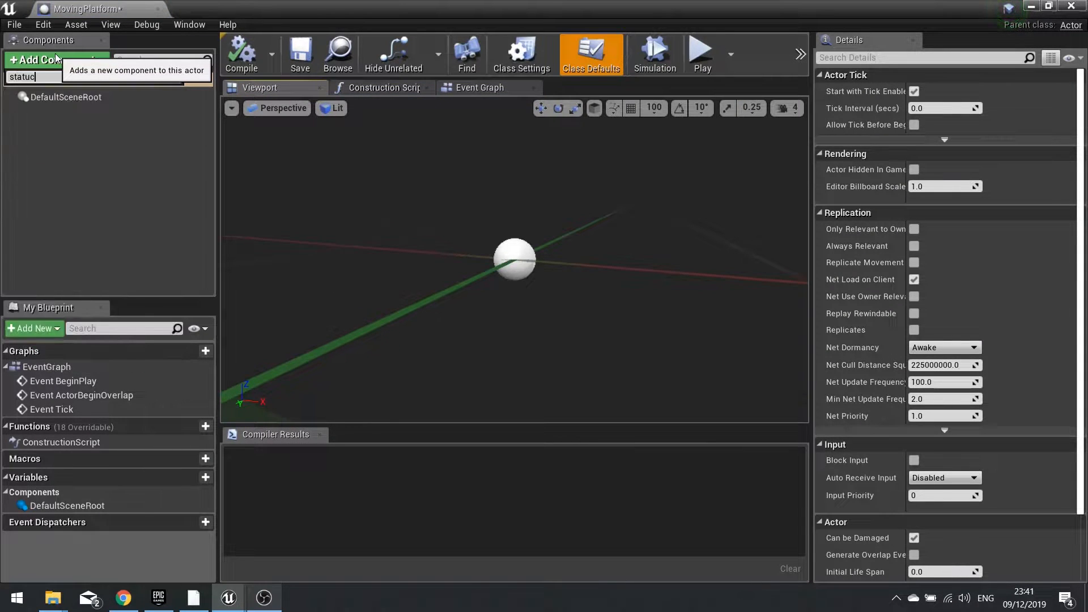
pyautogui.press('BackSpace')
pyautogui.write('ic')
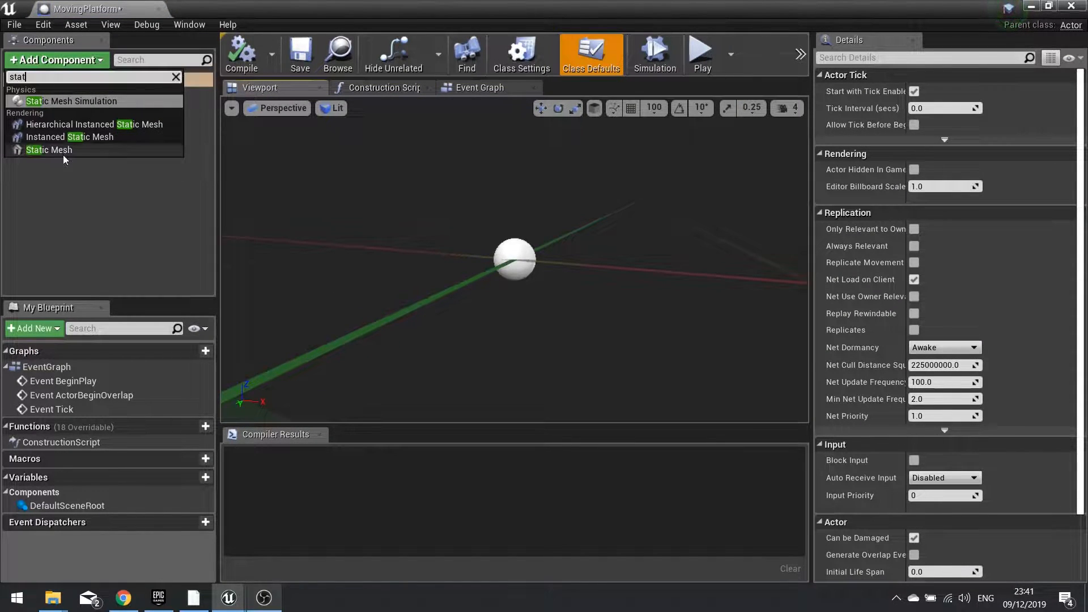
pyautogui.click(63, 154)
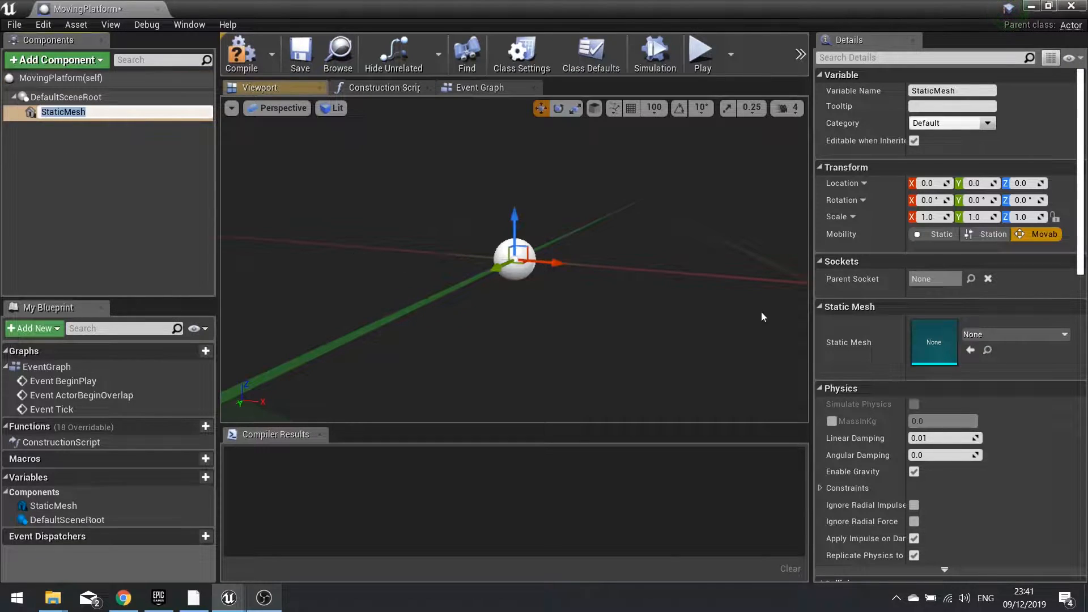
# Step: Try the Cliff_03 and Cliff_04 meshes on the static mesh component
pyautogui.click(1012, 335)
pyautogui.scroll(-3, 941, 253)
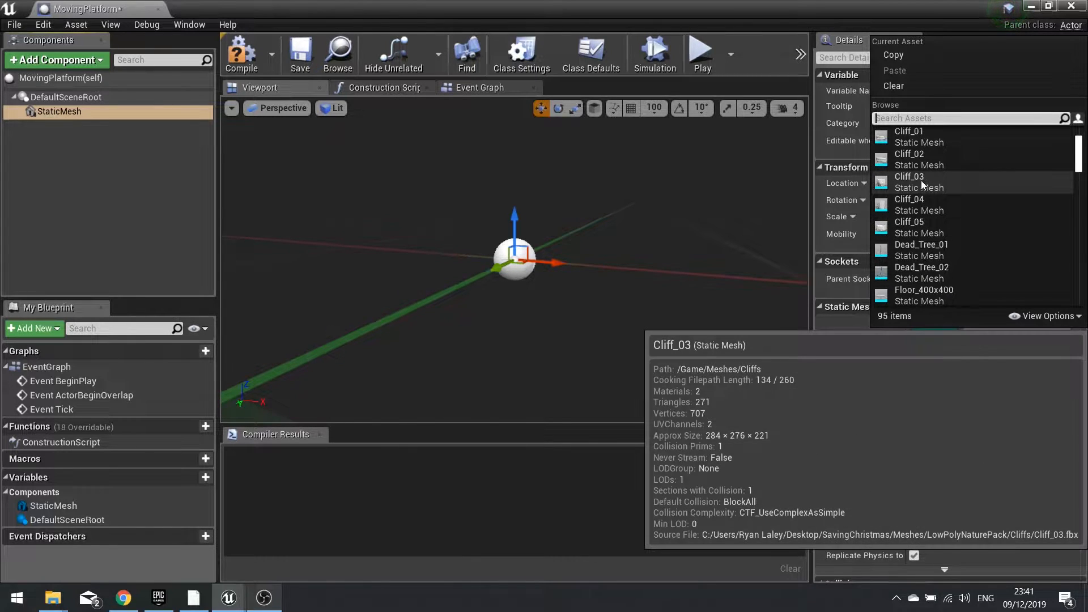
pyautogui.click(921, 181)
pyautogui.scroll(-5, 546, 213)
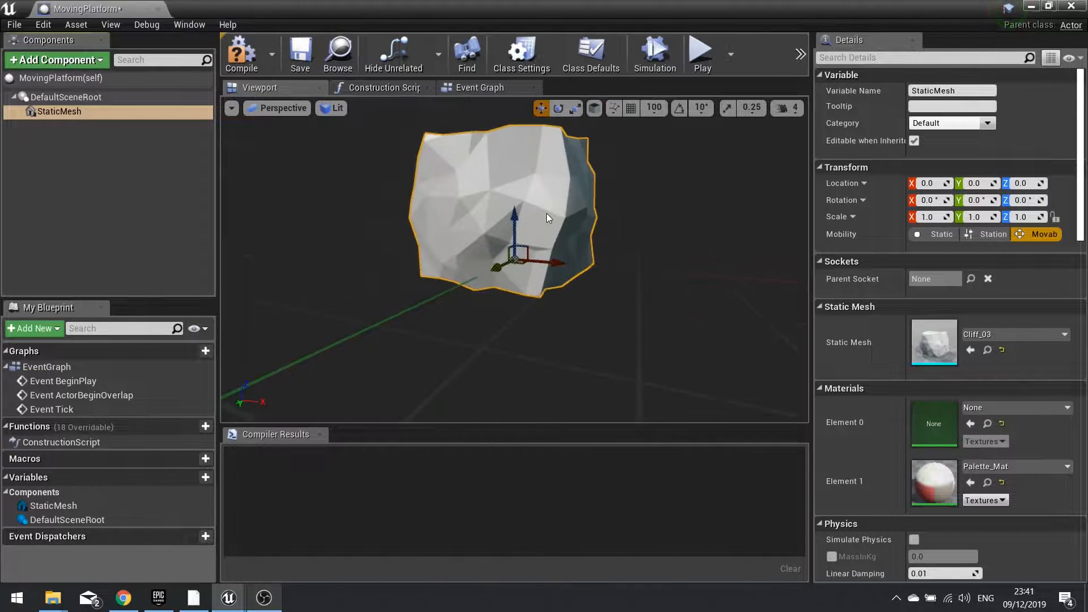
pyautogui.click(992, 334)
pyautogui.scroll(-1, 935, 288)
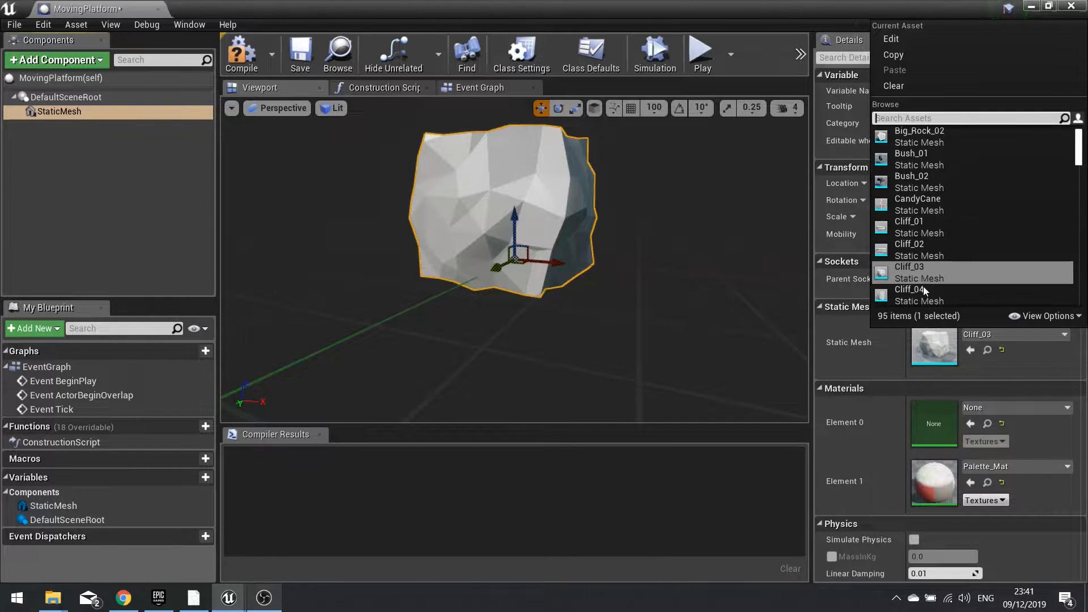
pyautogui.click(923, 288)
# Step: Assign the Cliff_05 mesh to the static mesh component
pyautogui.click(988, 334)
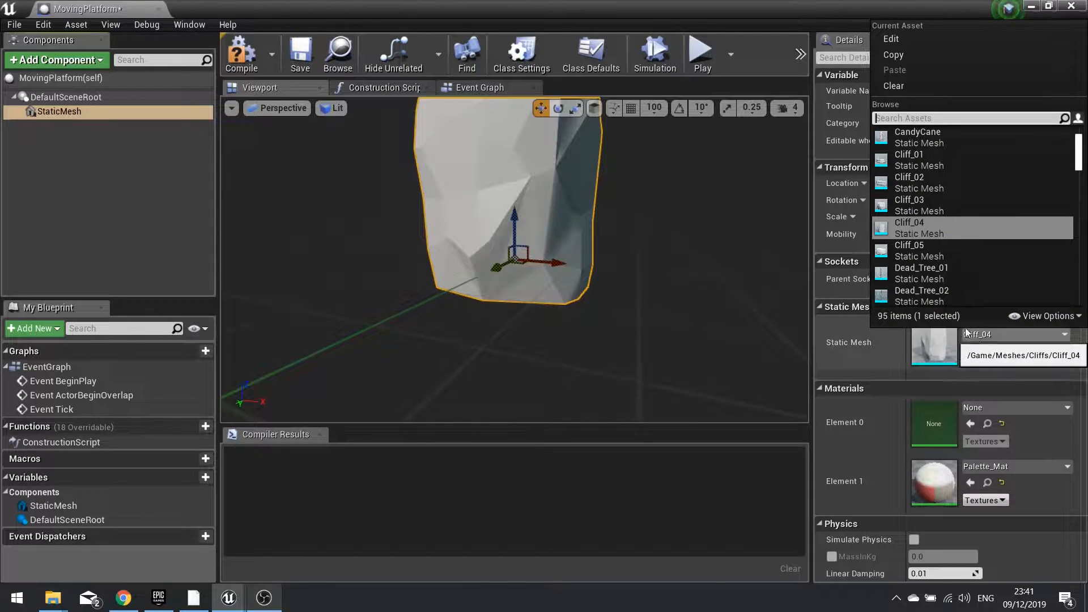
pyautogui.click(926, 273)
pyautogui.moveTo(500, 215); pyautogui.dragTo(524, 202, button='right')
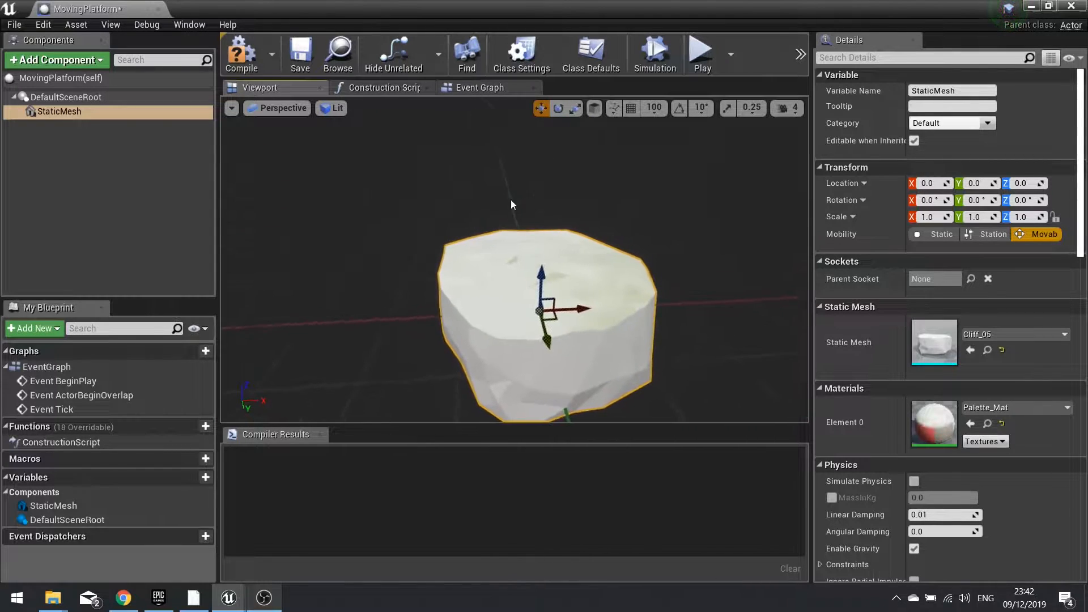
# Step: Add a Spline component under the scene root with its default name and compile the blueprint
pyautogui.click(71, 142)
pyautogui.click(56, 60)
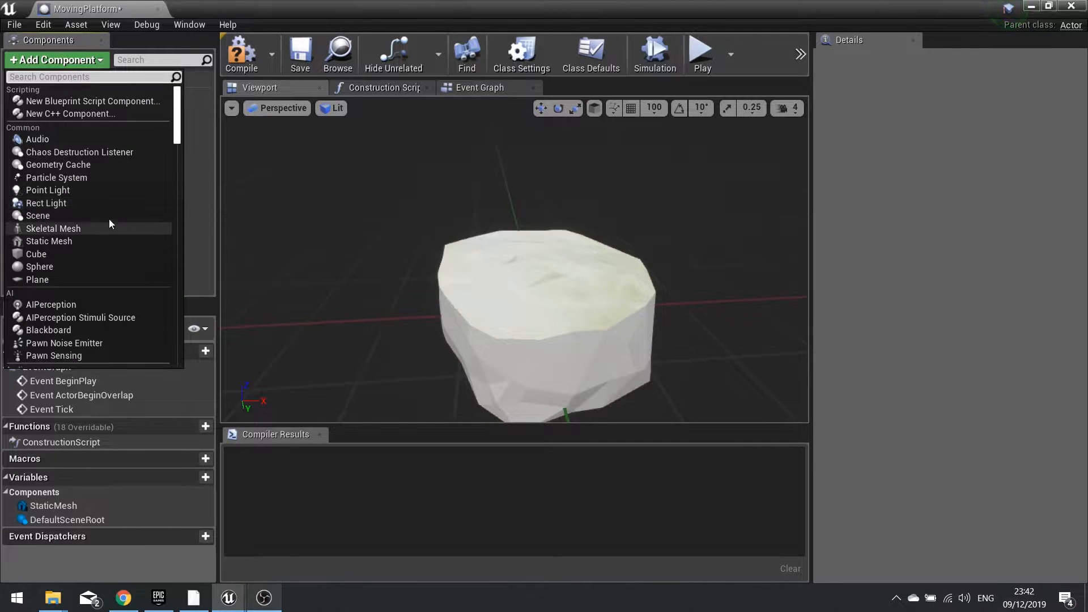
pyautogui.write('spline')
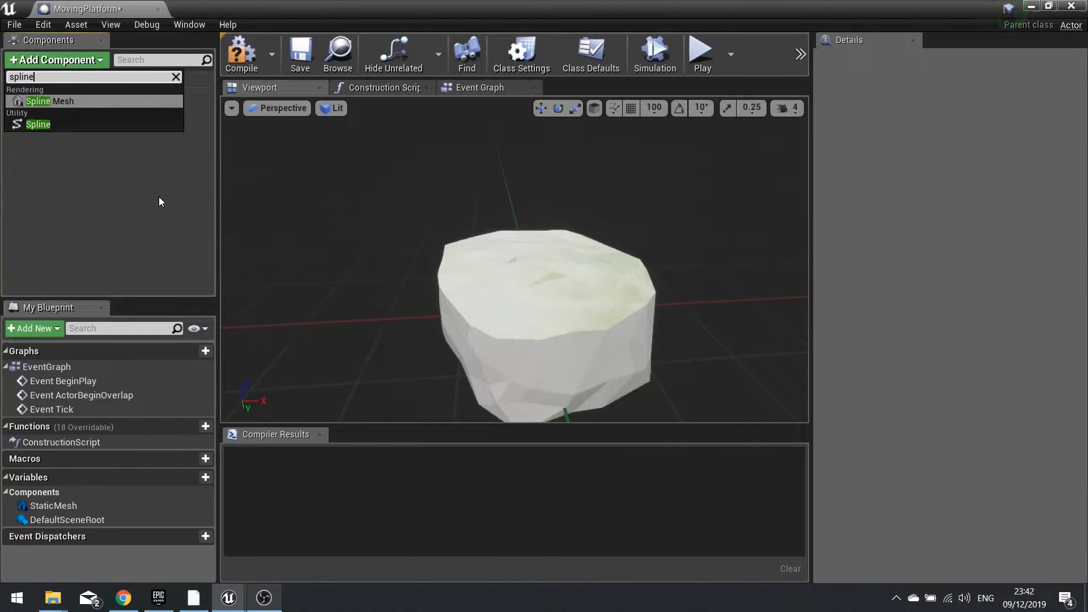
pyautogui.click(35, 128)
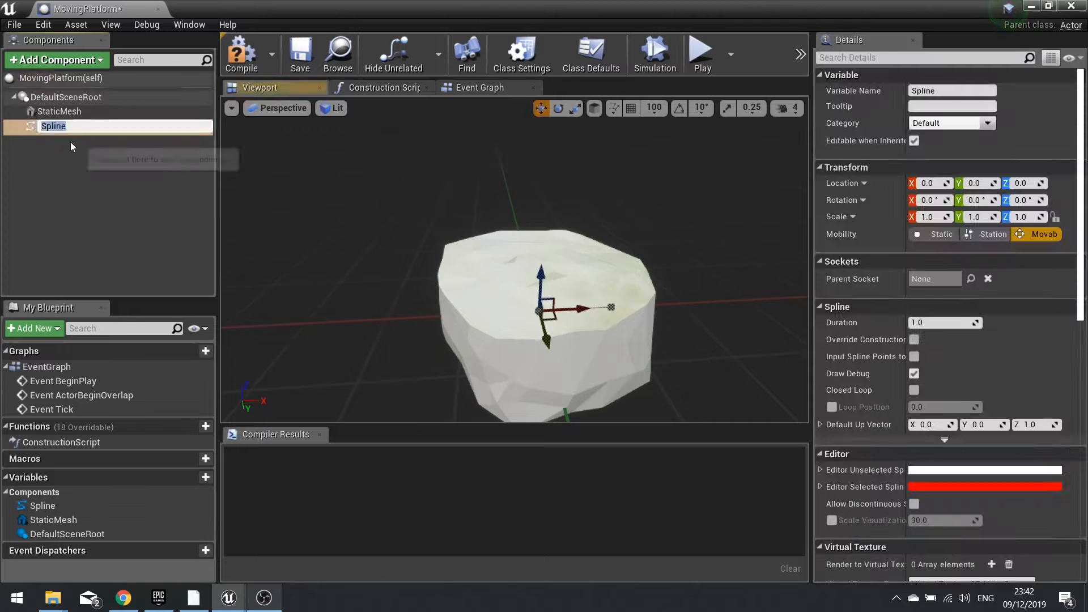
pyautogui.click(187, 207)
pyautogui.click(90, 127)
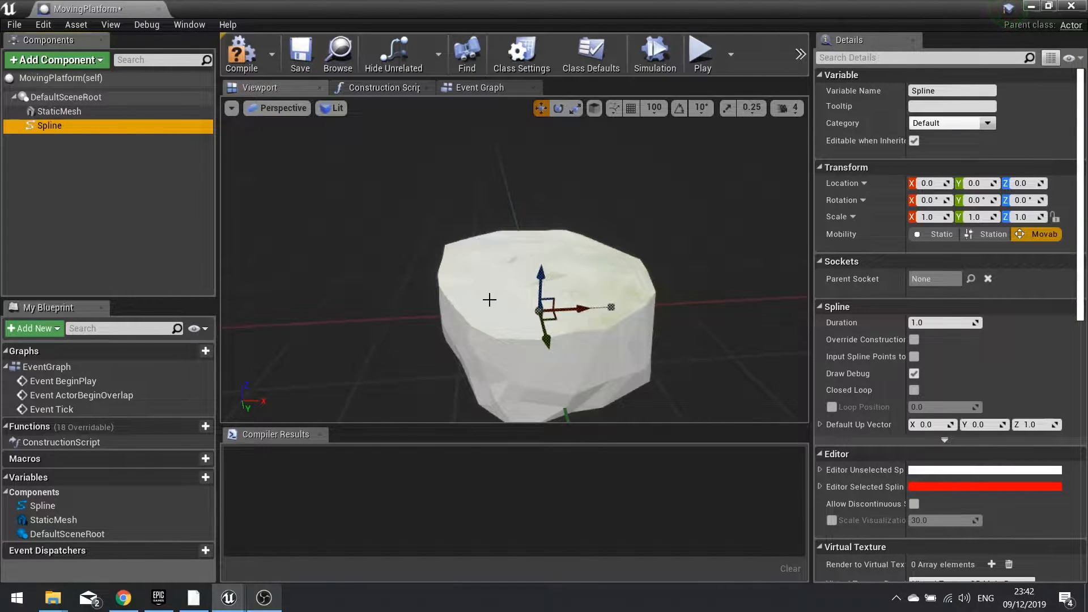
pyautogui.click(241, 54)
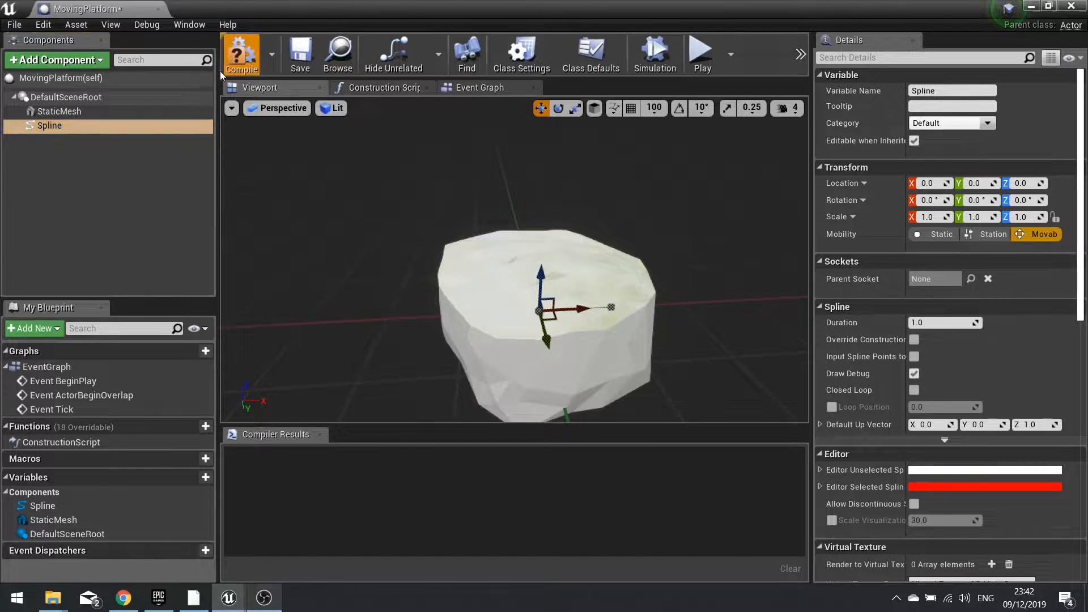
pyautogui.moveTo(638, 274); pyautogui.dragTo(500, 119)
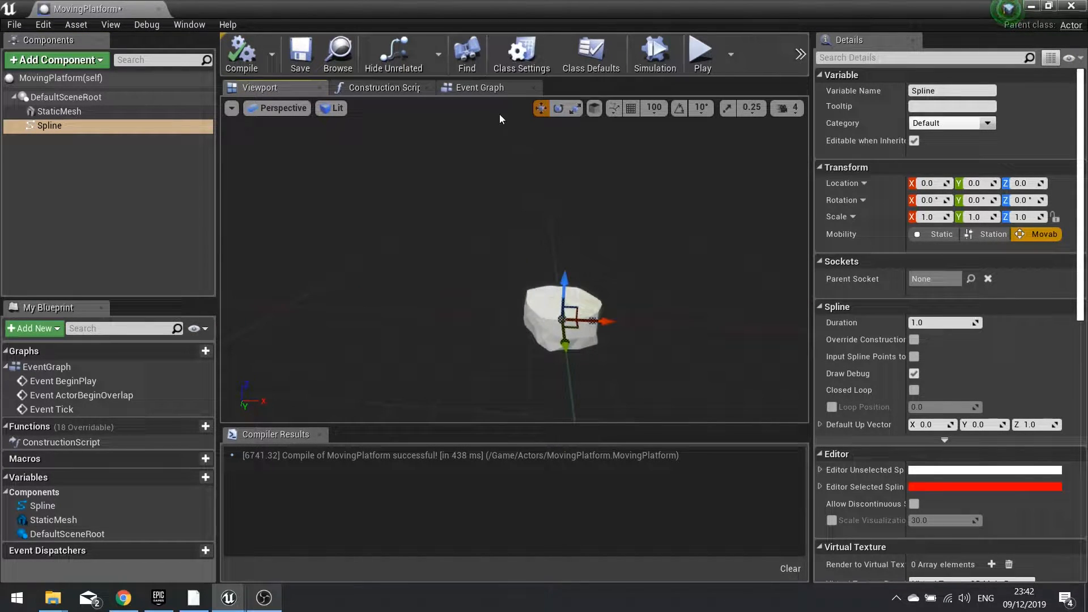
# Step: Delete the default ActorBeginOverlap and Tick event nodes from the event graph, keeping Event BeginPlay
pyautogui.click(480, 90)
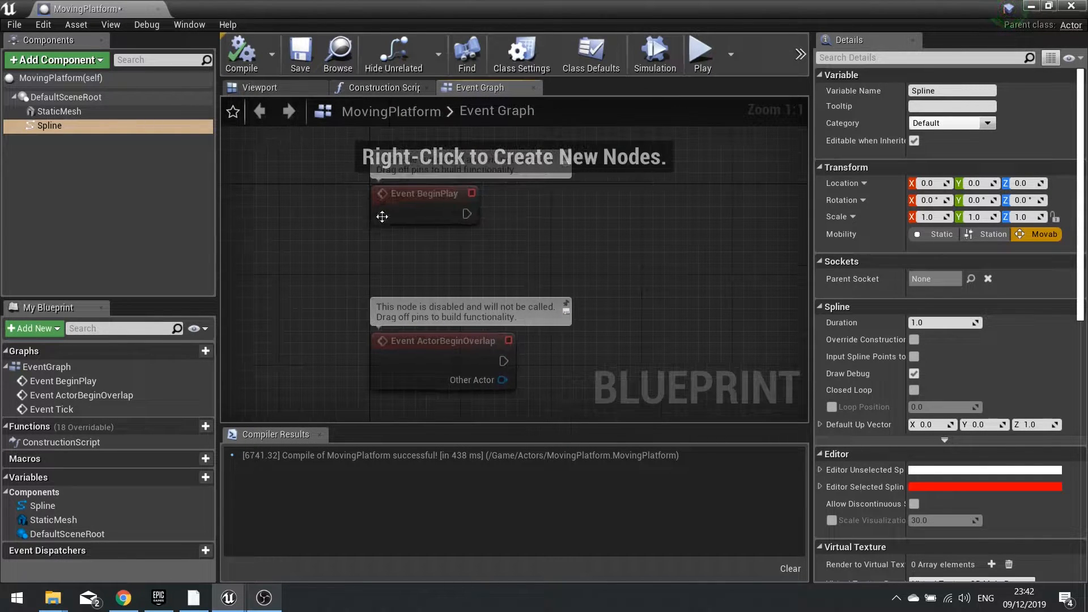
pyautogui.moveTo(337, 189); pyautogui.dragTo(505, 390)
pyautogui.press('Delete')
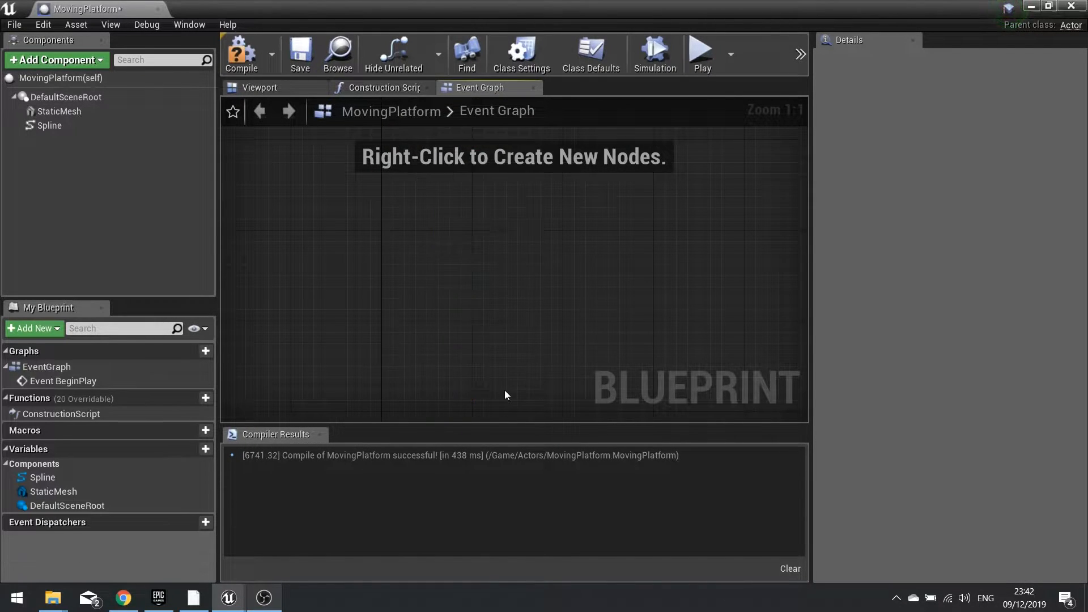
pyautogui.moveTo(491, 283); pyautogui.dragTo(467, 416, button='right')
pyautogui.click(398, 201)
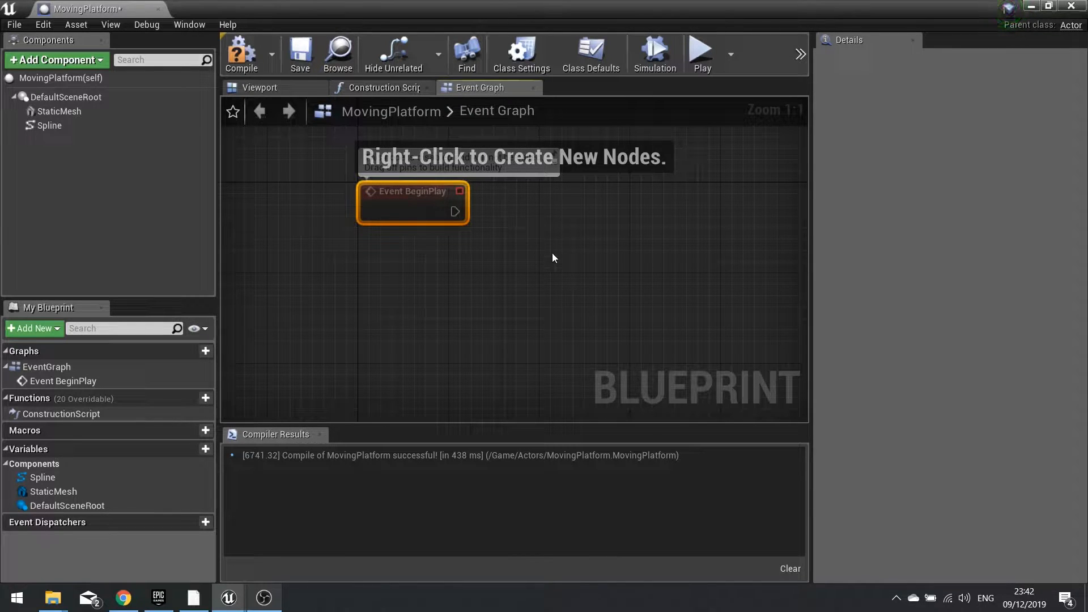
# Step: Add a timeline node named PlatformPosition to the event graph beside Event BeginPlay
pyautogui.moveTo(554, 258); pyautogui.dragTo(425, 299, button='right')
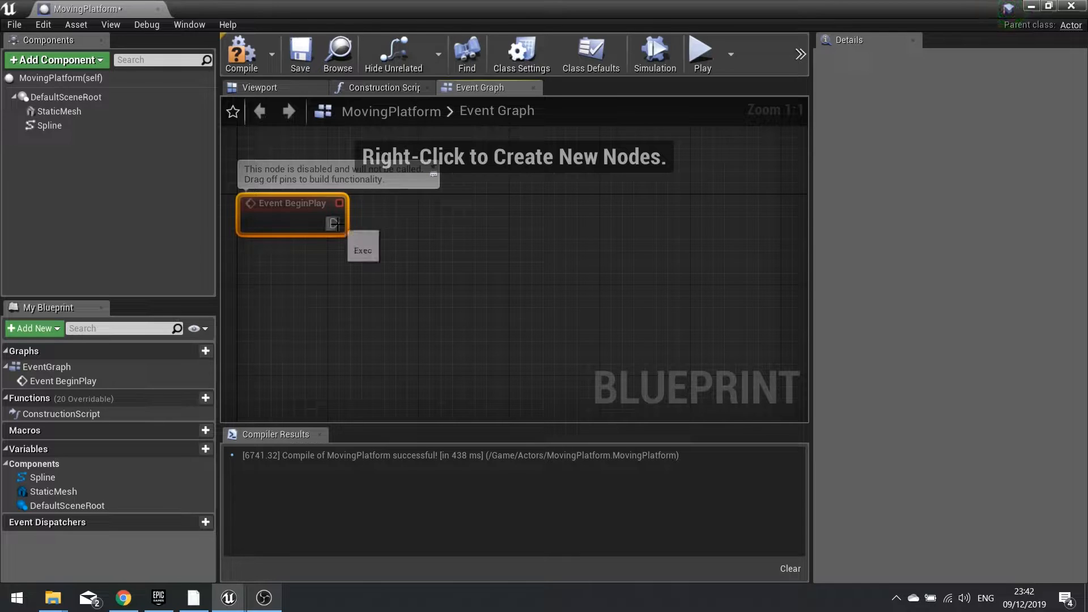
pyautogui.rightClick(482, 230)
pyautogui.write('timelin')
pyautogui.press('Return')
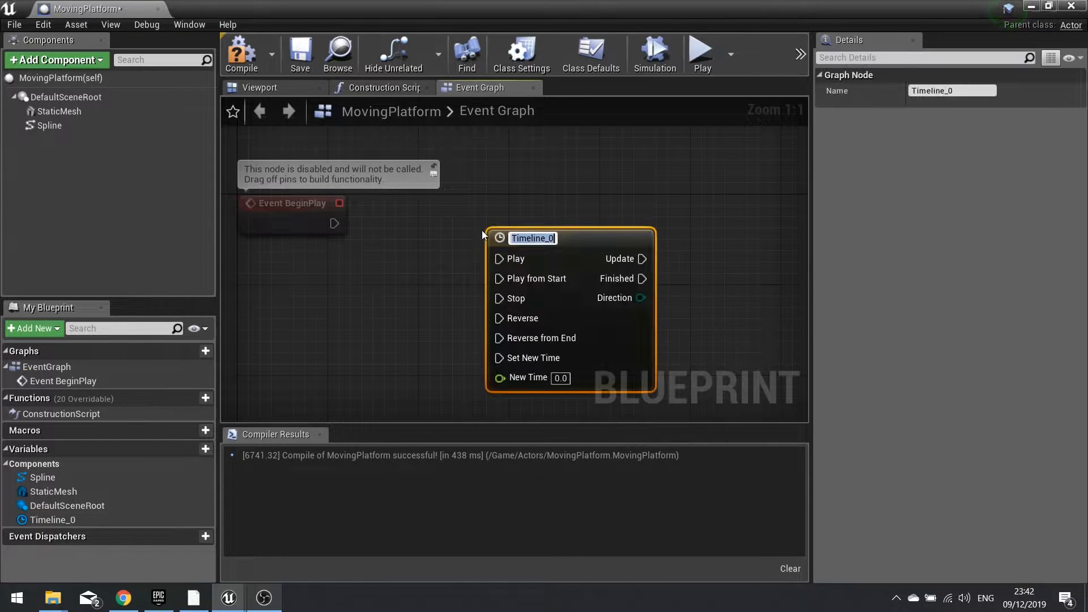
pyautogui.write('P')
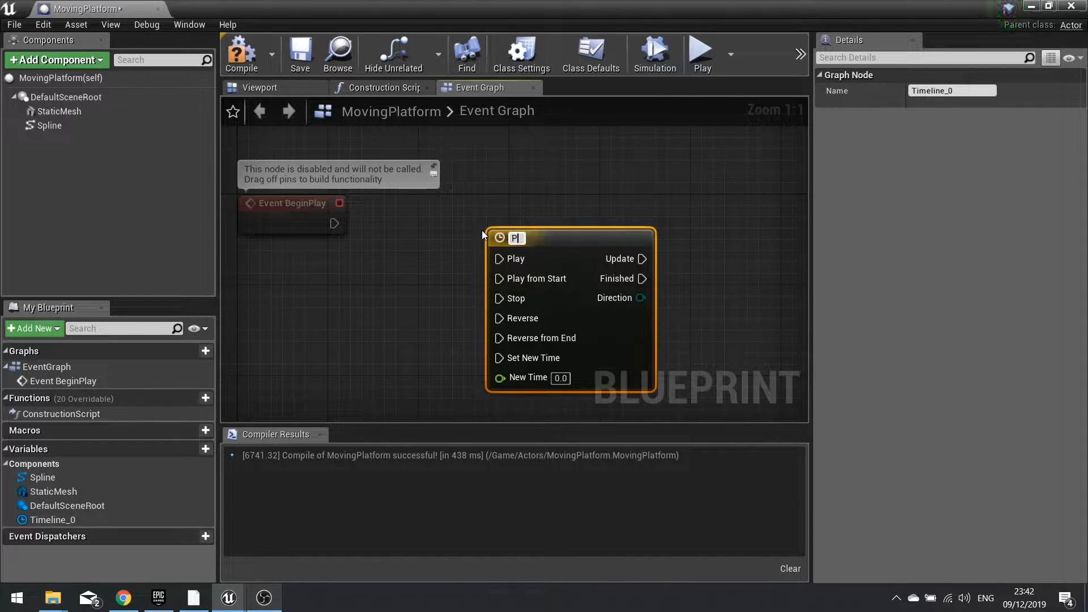
pyautogui.write('latformPosition')
pyautogui.press('Return')
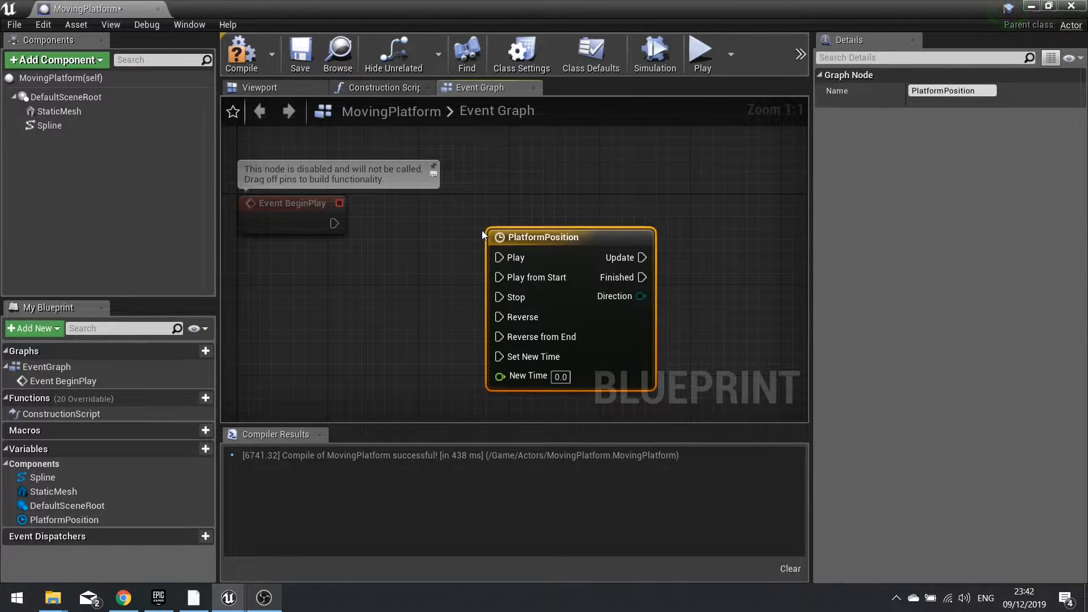
# Step: Open the PlatformPosition timeline and add a float track named Position
pyautogui.doubleClick(545, 239)
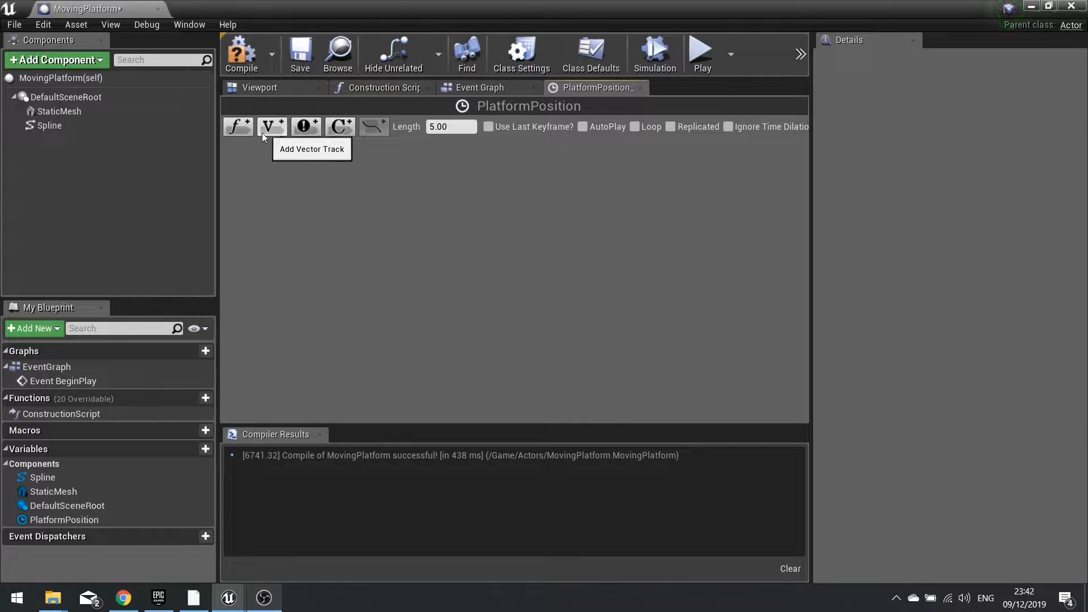
pyautogui.click(240, 130)
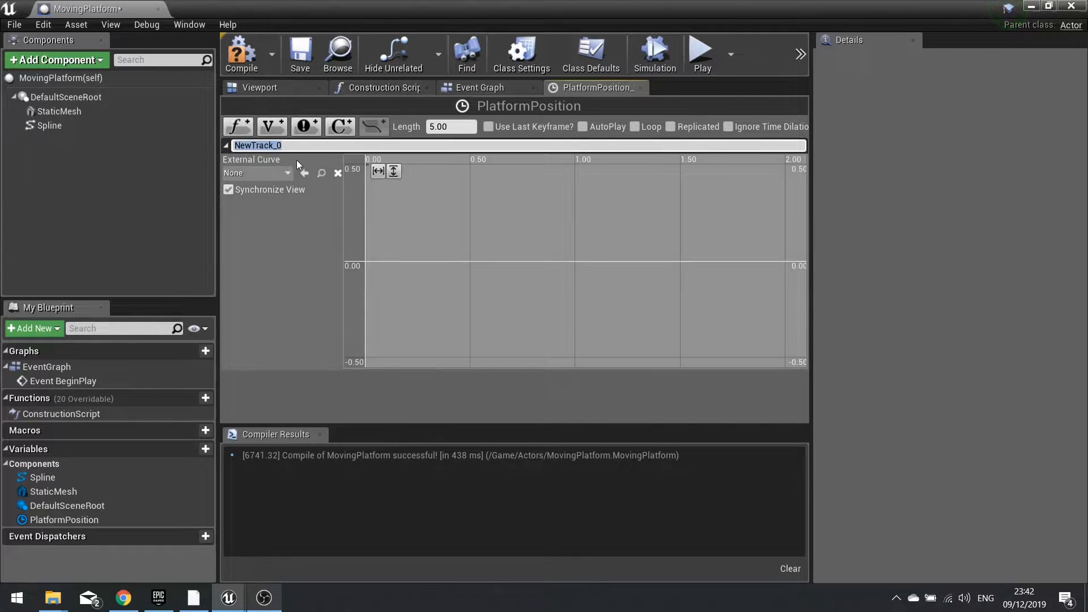
pyautogui.write('Position')
pyautogui.press('Return')
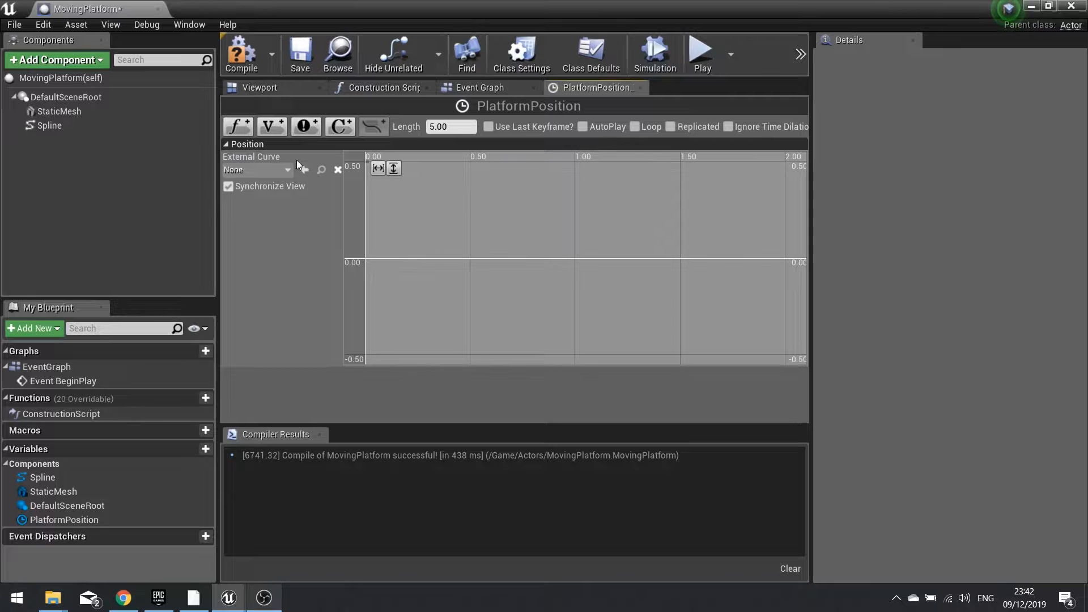
# Step: Add a first keyframe to the Position track at time 0 with value 0
pyautogui.keyDown('shift'); pyautogui.click(366, 259); pyautogui.keyUp('shift')
pyautogui.click(435, 168)
pyautogui.write('0')
pyautogui.press('Tab')
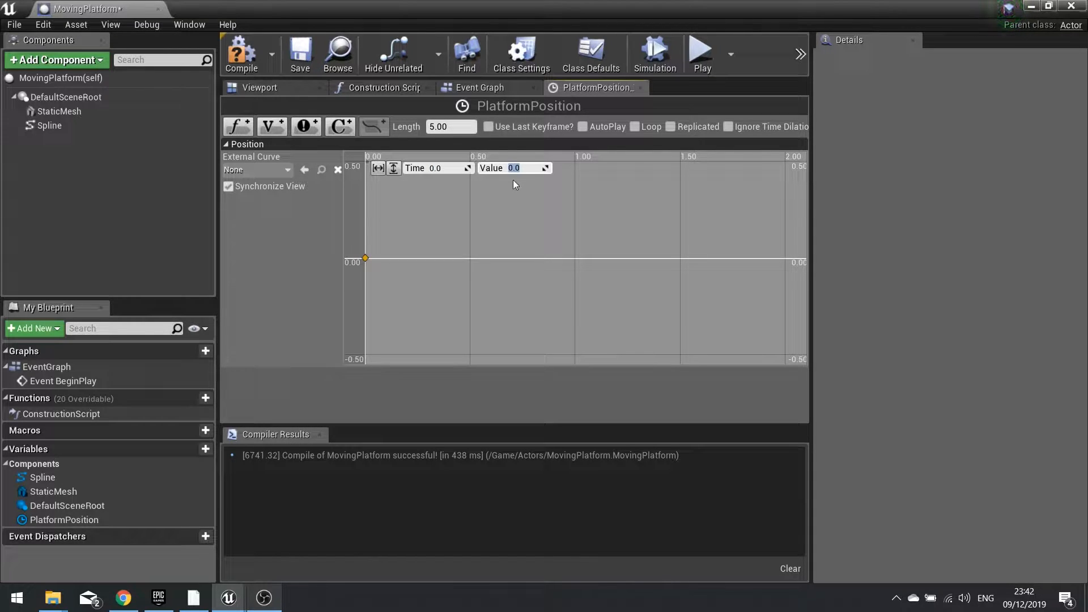
# Step: Add a second keyframe to the Position track at time 3 with value 1
pyautogui.keyDown('shift'); pyautogui.click(574, 259); pyautogui.keyUp('shift')
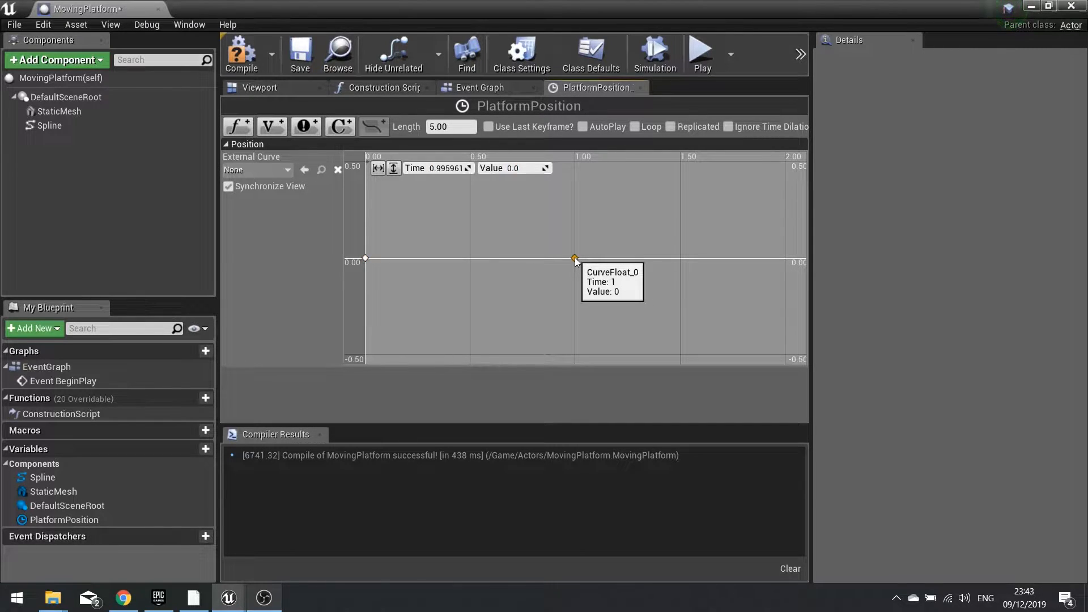
pyautogui.click(443, 168)
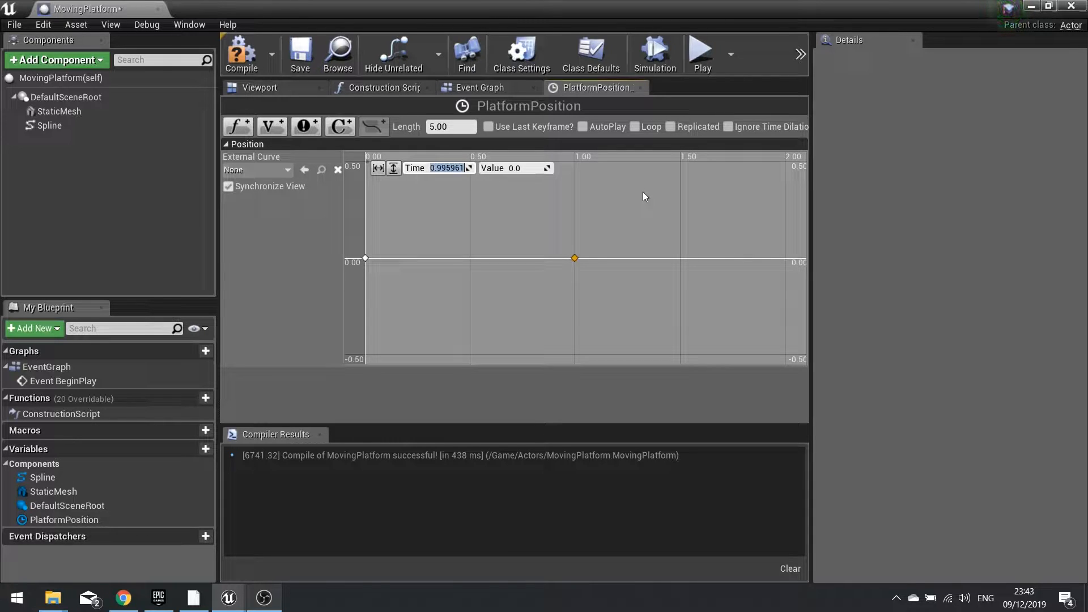
pyautogui.write('1')
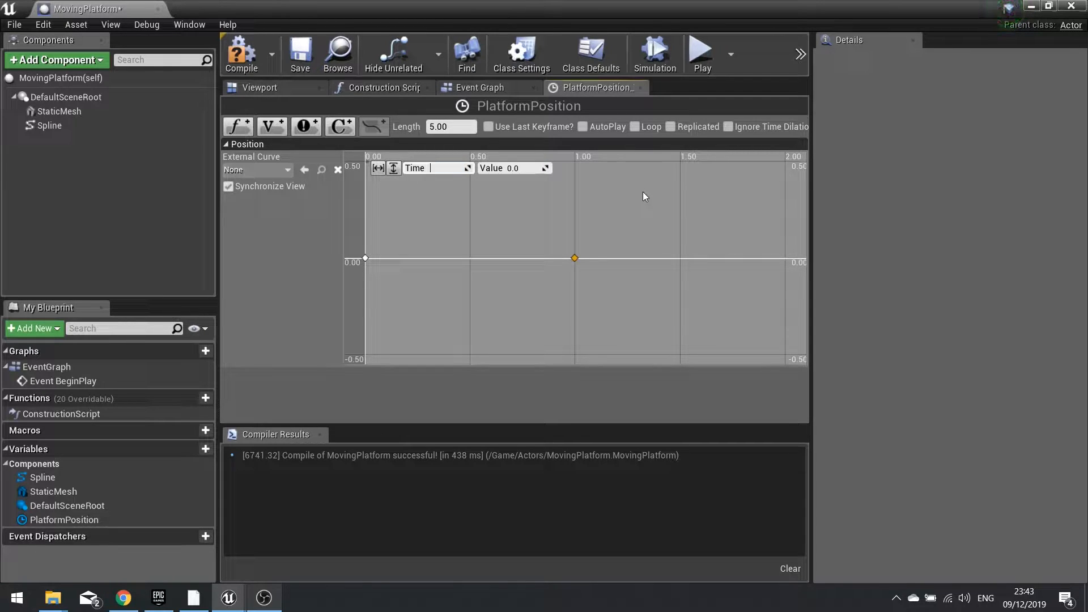
pyautogui.press('Tab')
pyautogui.write('1')
pyautogui.press('Return')
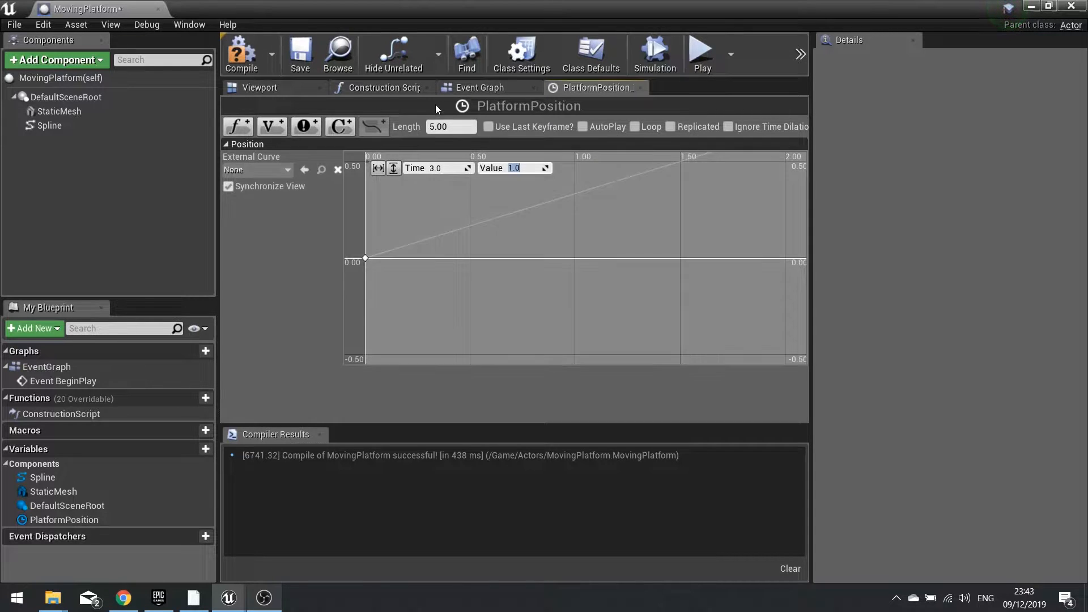
# Step: Set the PlatformPosition timeline's length to 3 seconds
pyautogui.click(453, 126)
pyautogui.write('3')
pyautogui.press('Return')
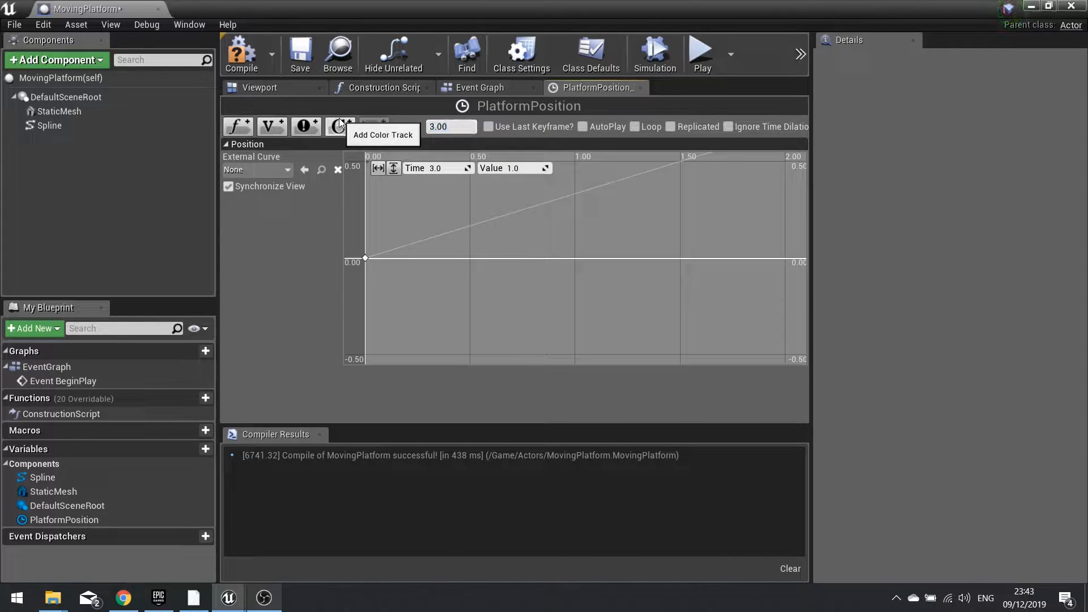
# Step: Bring the whole Position curve into view, compile the MovingPlatform blueprint and return to the event graph
pyautogui.scroll(-10, 543, 220)
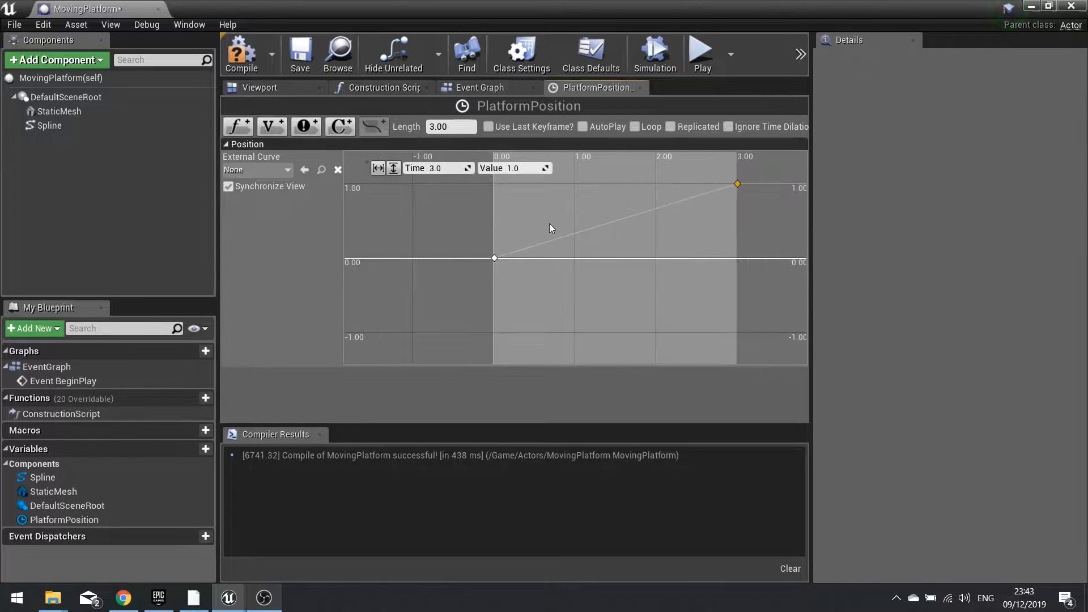
pyautogui.moveTo(634, 223); pyautogui.dragTo(556, 258, button='right')
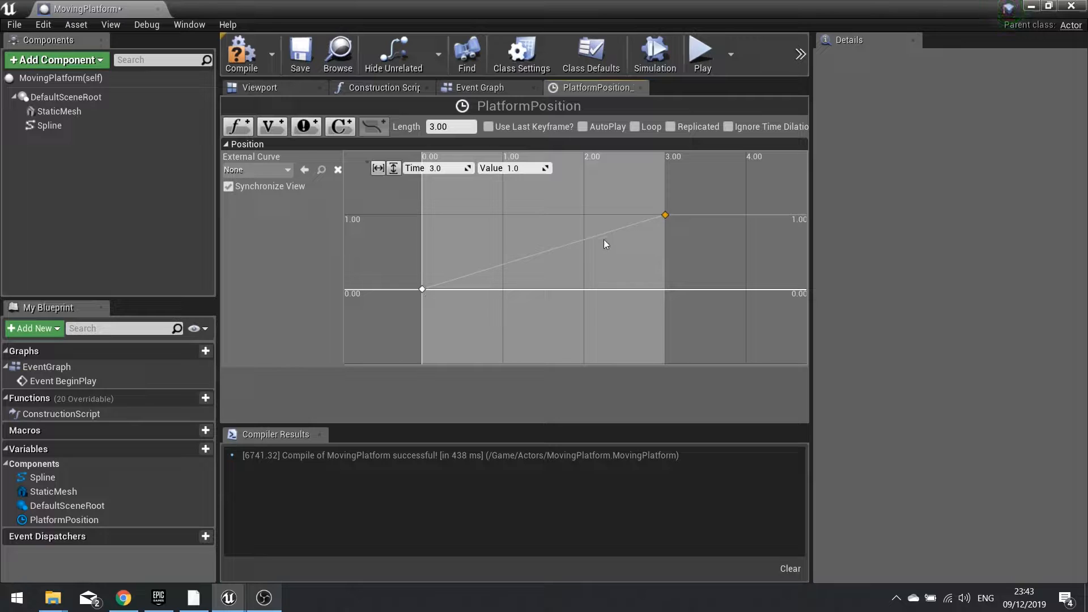
pyautogui.click(244, 57)
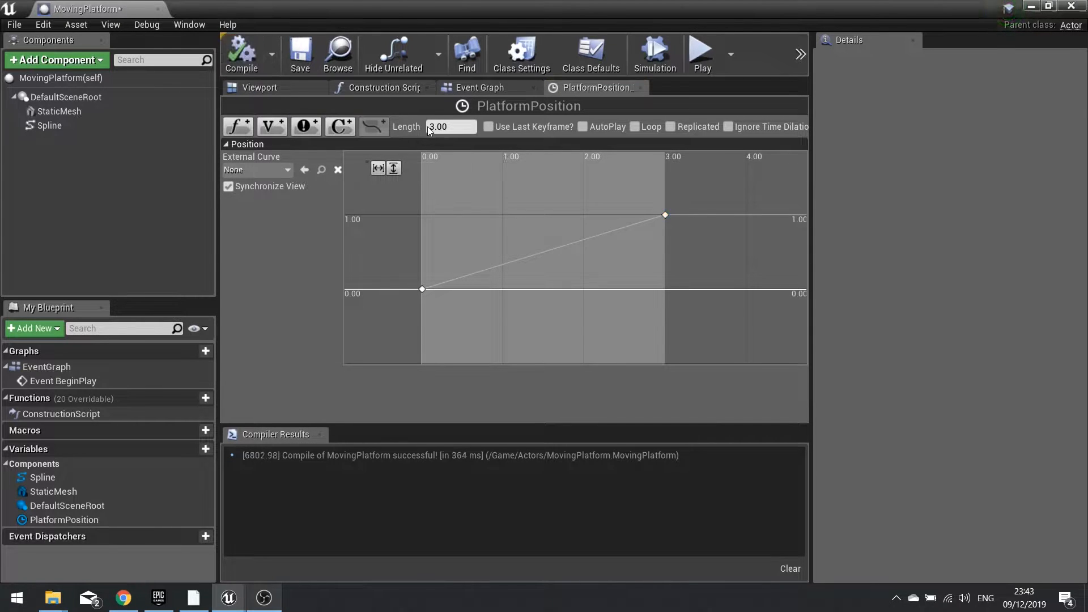
pyautogui.click(640, 88)
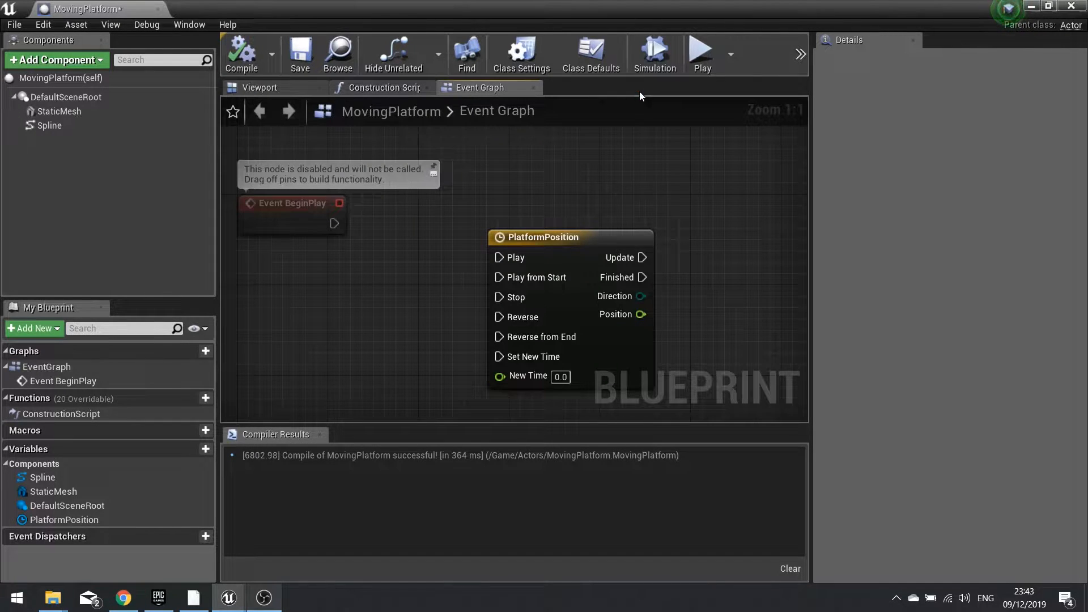
# Step: Align the PlatformPosition node with Event BeginPlay and connect the event's execution output to the timeline's Play input
pyautogui.click(546, 216)
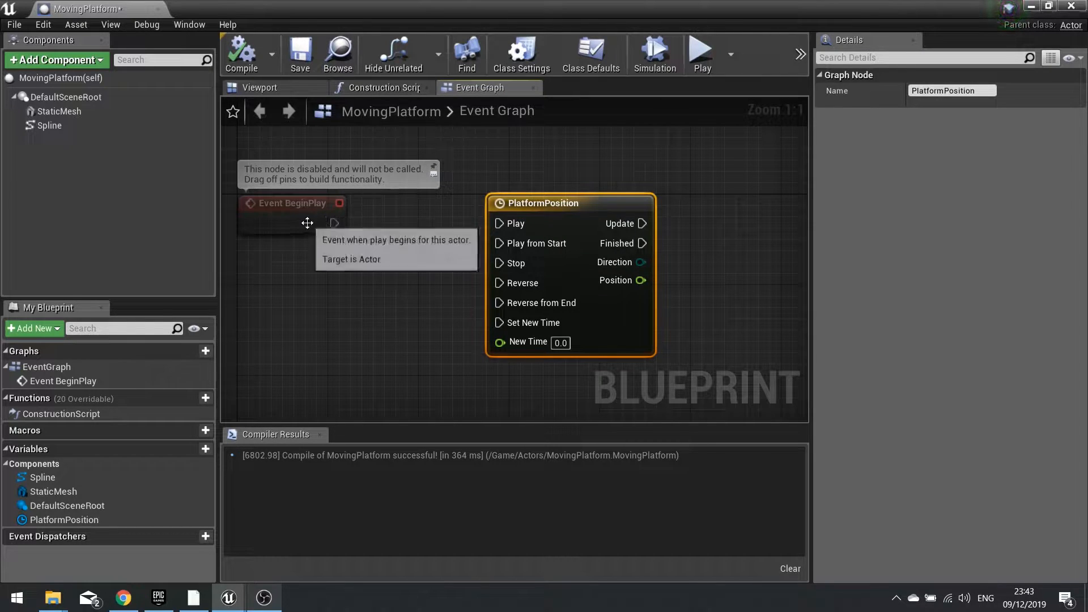
pyautogui.click(329, 224)
pyautogui.moveTo(334, 223); pyautogui.dragTo(501, 224)
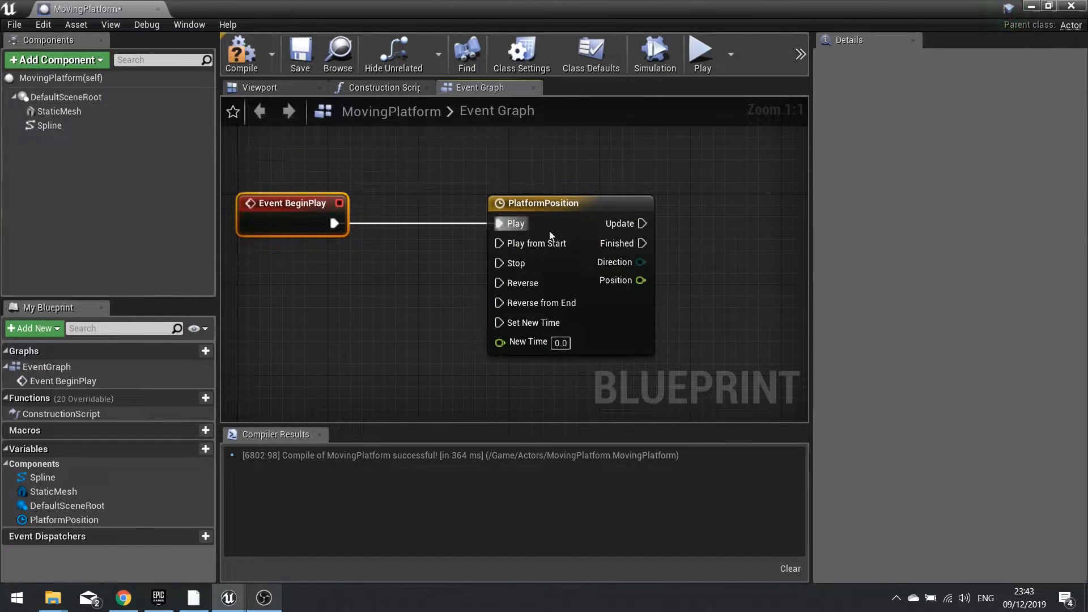
# Step: Reopen the PlatformPosition timeline and add a third Position keyframe at time 6 with value 0
pyautogui.doubleClick(634, 320)
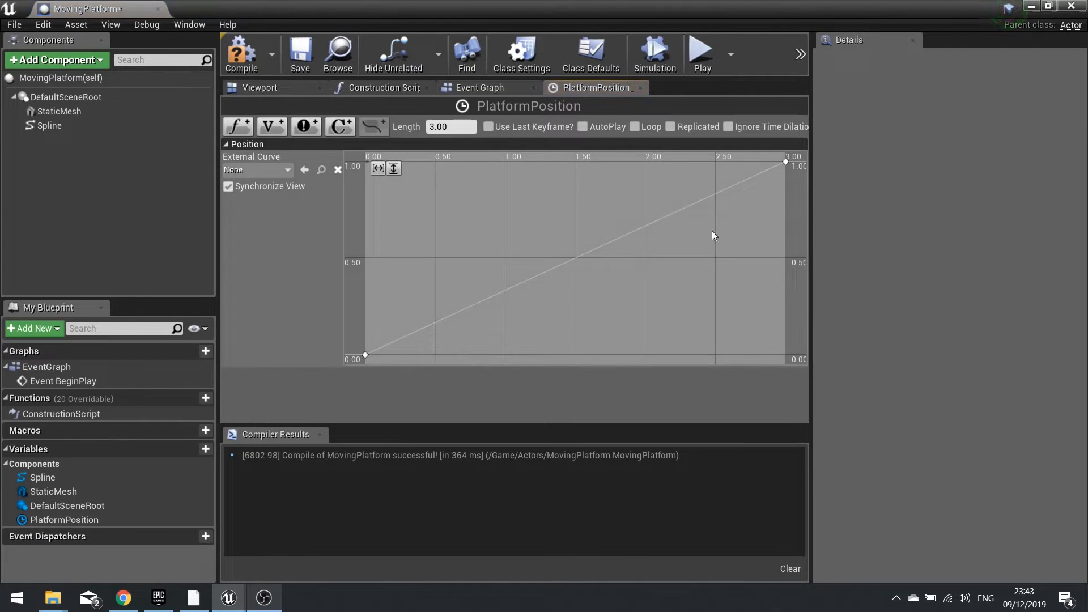
pyautogui.moveTo(742, 237); pyautogui.dragTo(526, 256, button='right')
pyautogui.moveTo(615, 242); pyautogui.dragTo(522, 232, button='right')
pyautogui.scroll(-2, 555, 240)
pyautogui.scroll(-1, 576, 255)
pyautogui.keyDown('shift'); pyautogui.click(729, 327); pyautogui.keyUp('shift')
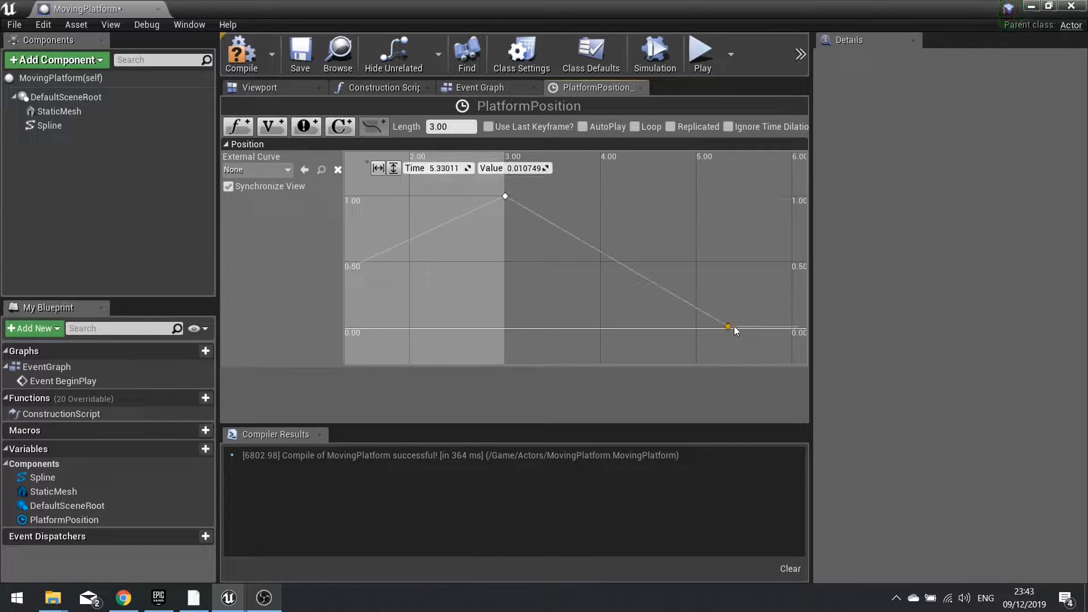
pyautogui.click(445, 167)
pyautogui.write('6')
pyautogui.press('Tab')
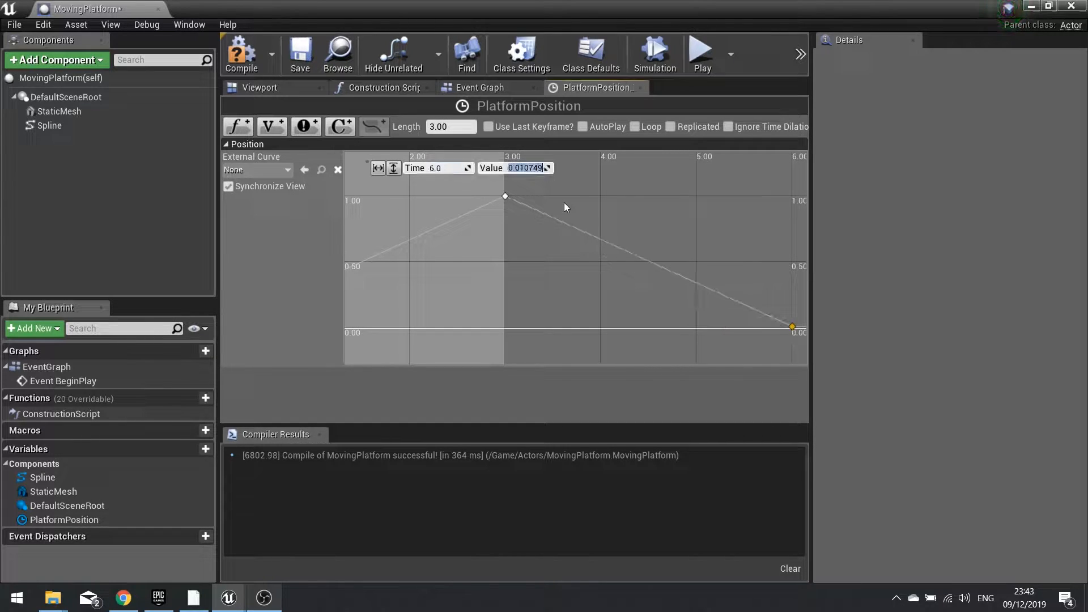
pyautogui.write('0')
pyautogui.press('Return')
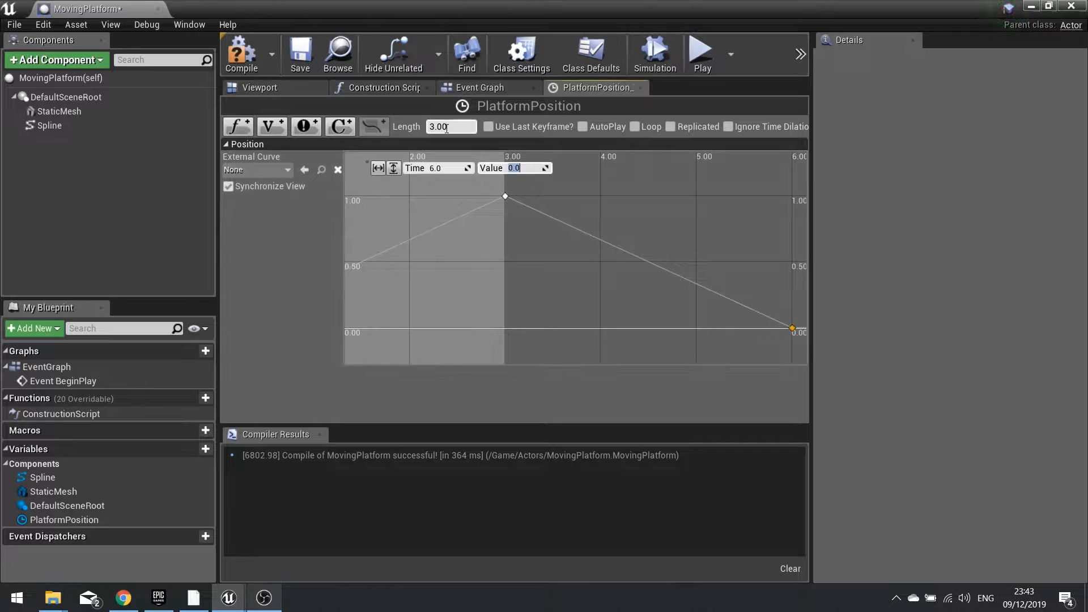
# Step: Make the PlatformPosition timeline loop with a length of 6 seconds, compile the blueprint and close the timeline
pyautogui.click(643, 127)
pyautogui.click(448, 127)
pyautogui.write('6')
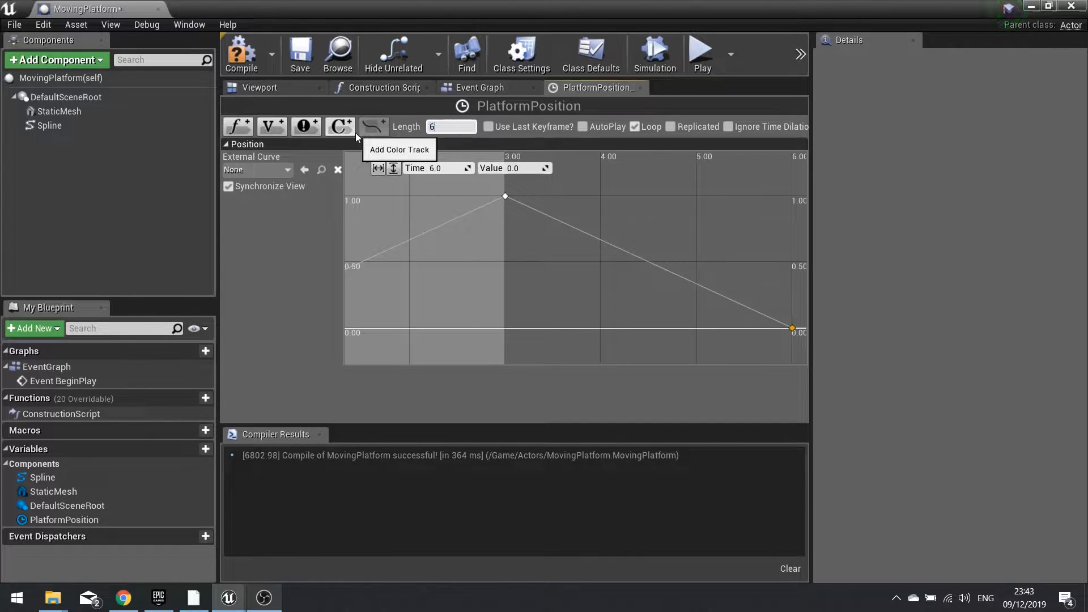
pyautogui.press('Return')
pyautogui.moveTo(508, 232); pyautogui.dragTo(580, 264, button='right')
pyautogui.scroll(-2, 662, 235)
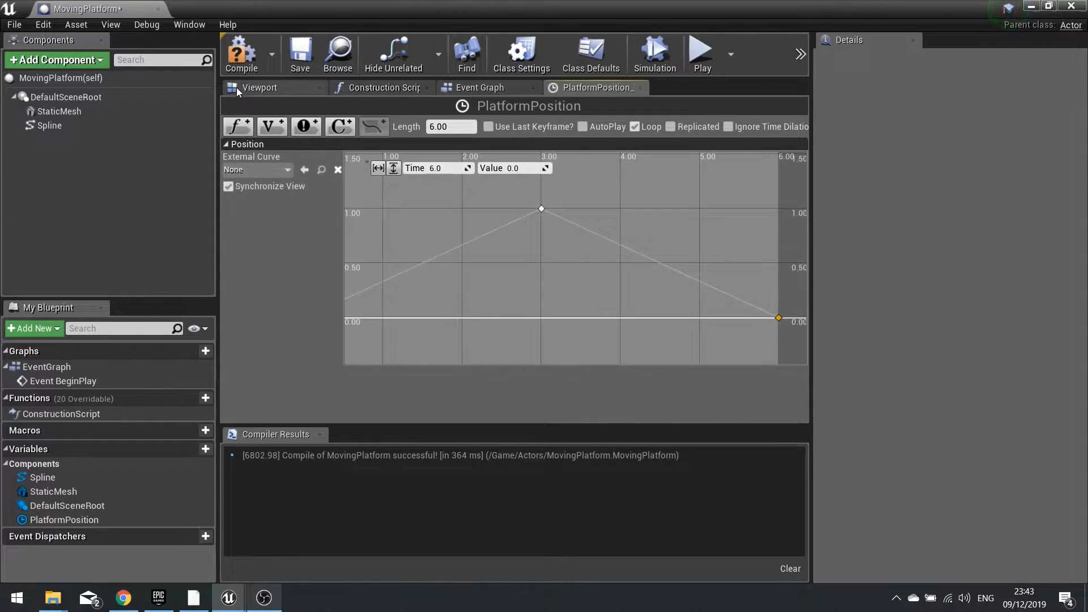
pyautogui.click(241, 60)
pyautogui.click(641, 87)
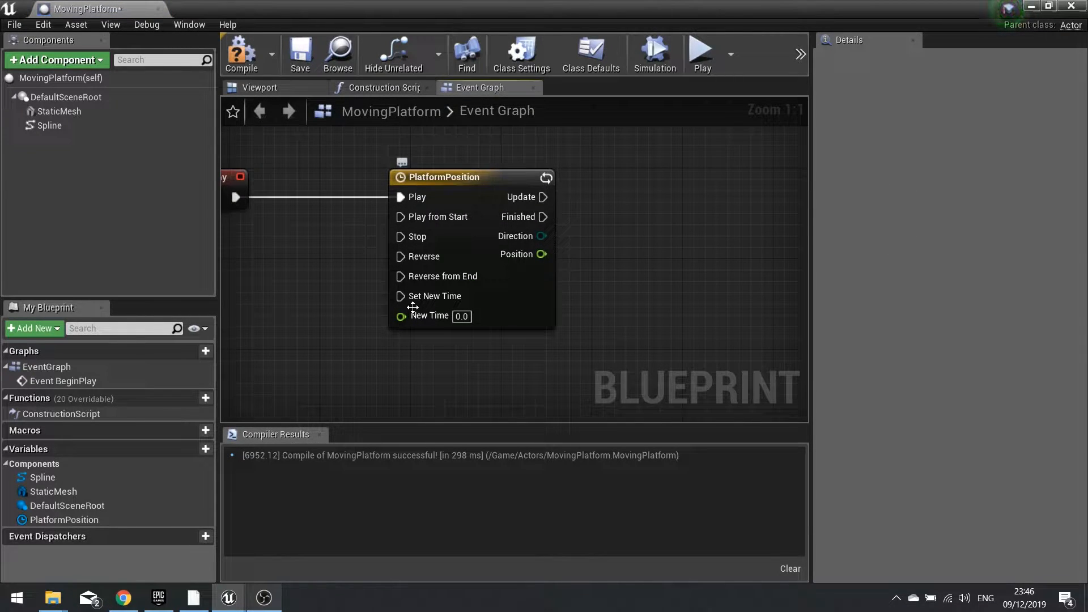
# Step: Add a Spline reference below the PlatformPosition node and create a Get Spline Length node from it
pyautogui.moveTo(557, 213); pyautogui.dragTo(460, 204, button='right')
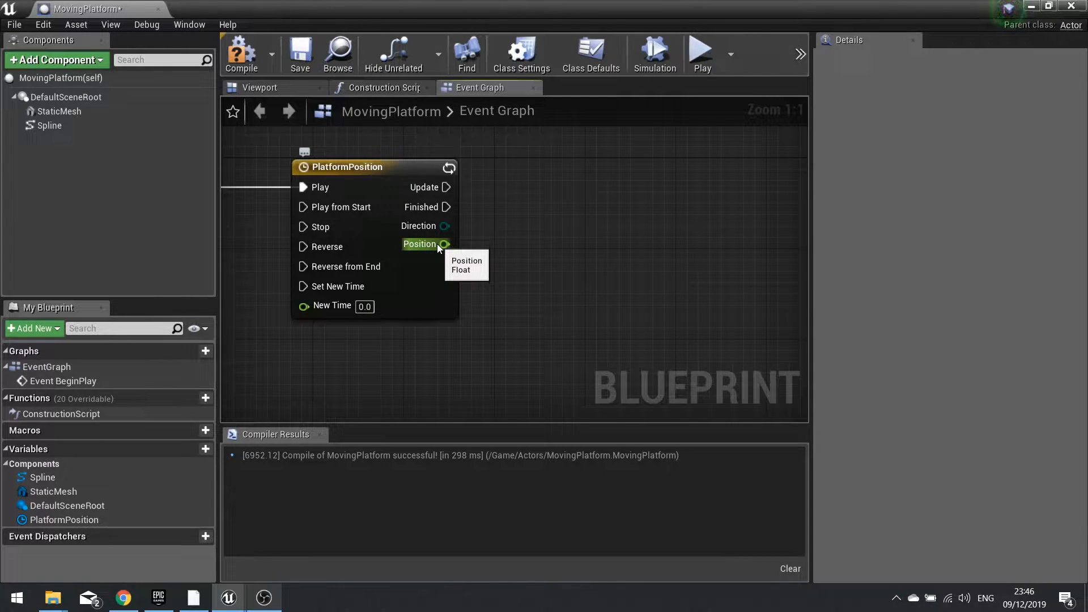
pyautogui.moveTo(437, 244); pyautogui.dragTo(312, 220, button='right')
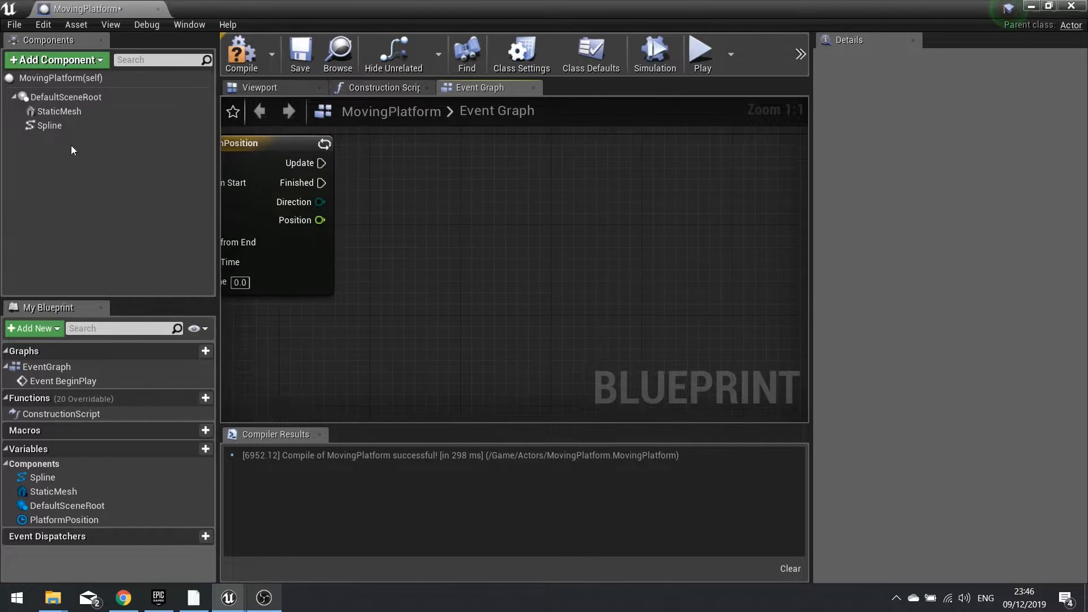
pyautogui.moveTo(40, 125); pyautogui.dragTo(295, 358)
pyautogui.moveTo(357, 372); pyautogui.dragTo(422, 370)
pyautogui.write('get len')
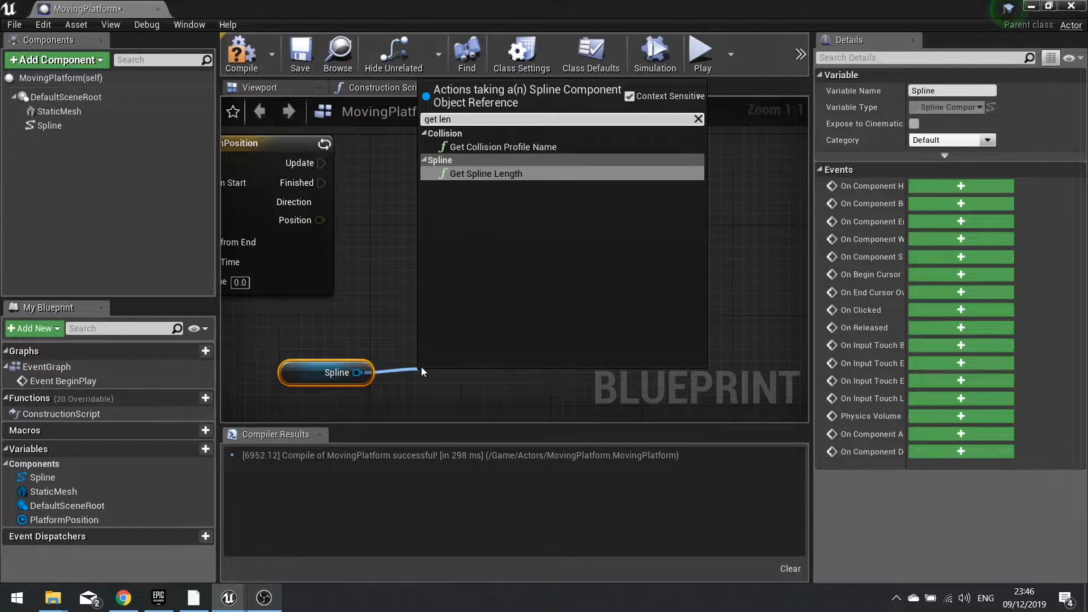
pyautogui.click(515, 176)
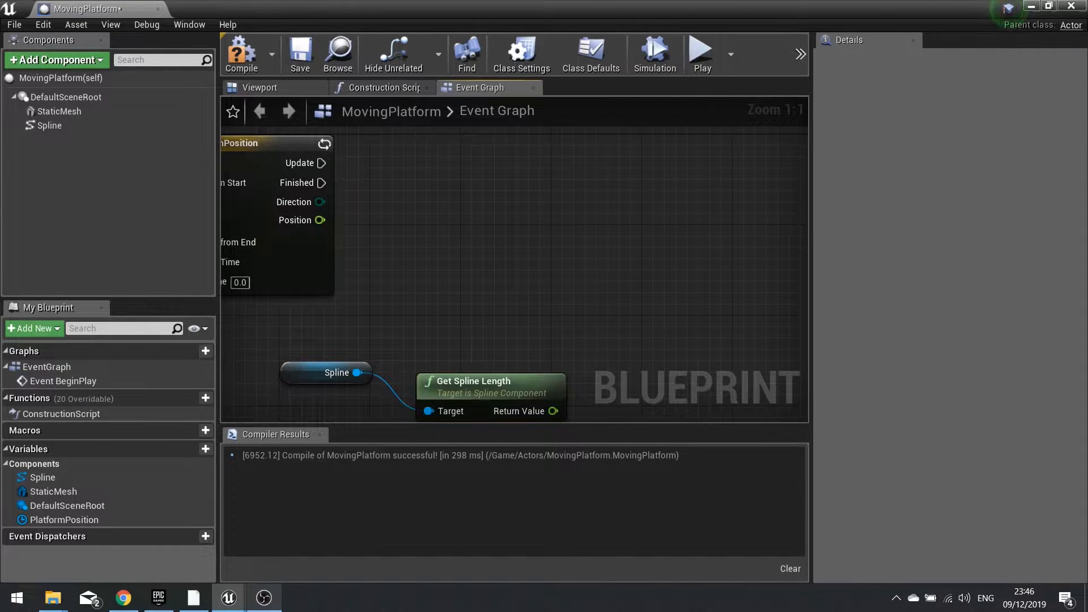
# Step: Multiply the timeline's Position output by the Get Spline Length result with a float * float node
pyautogui.moveTo(466, 339); pyautogui.dragTo(606, 282, button='right')
pyautogui.moveTo(443, 278); pyautogui.dragTo(473, 330)
pyautogui.click(489, 255)
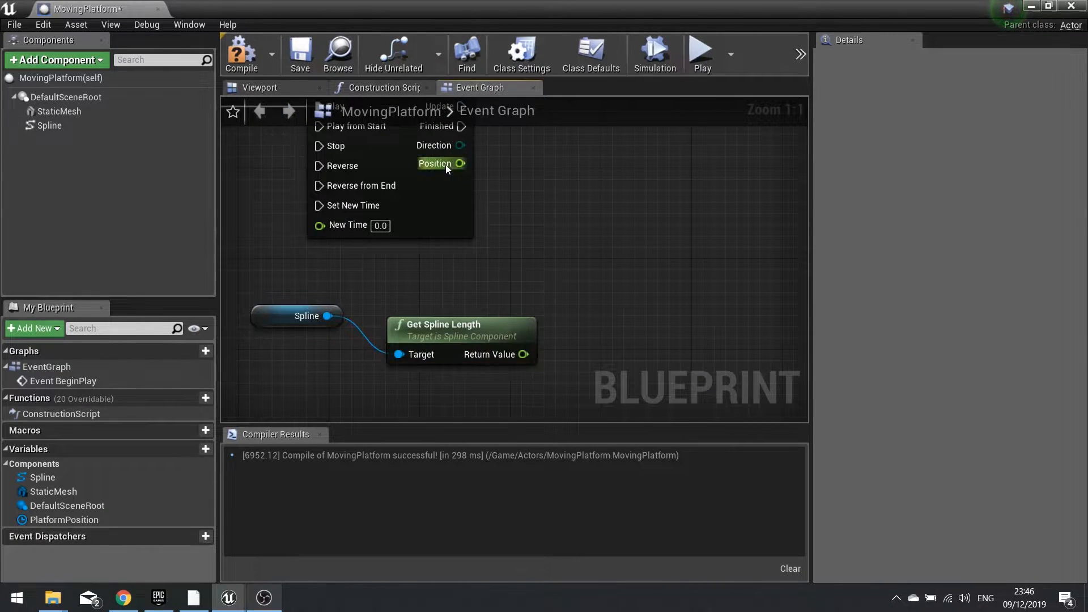
pyautogui.moveTo(545, 252); pyautogui.dragTo(544, 253)
pyautogui.write('*')
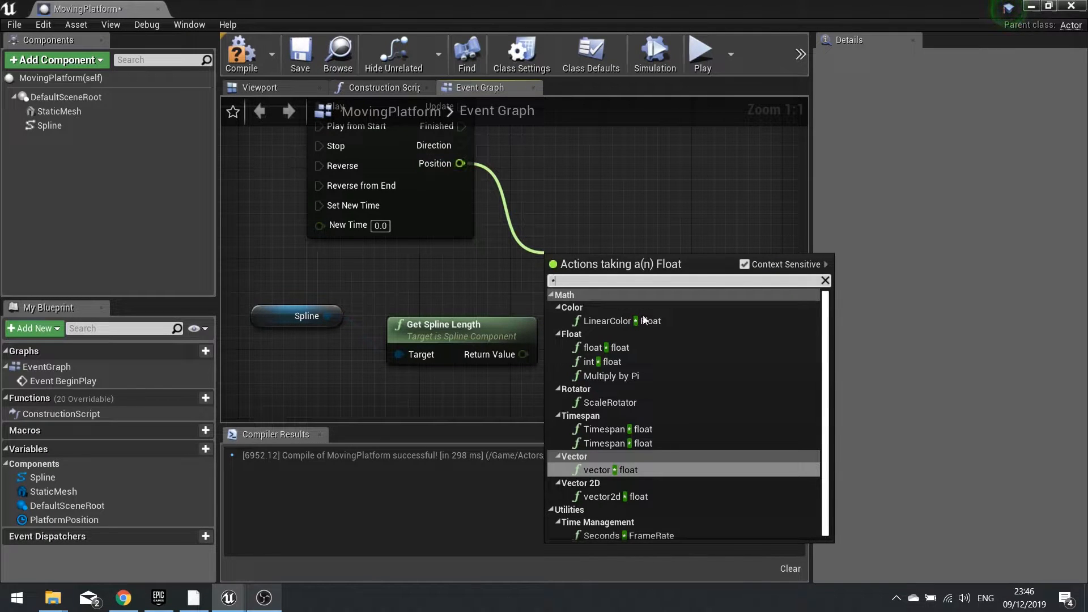
pyautogui.click(604, 347)
pyautogui.moveTo(562, 277); pyautogui.dragTo(478, 290)
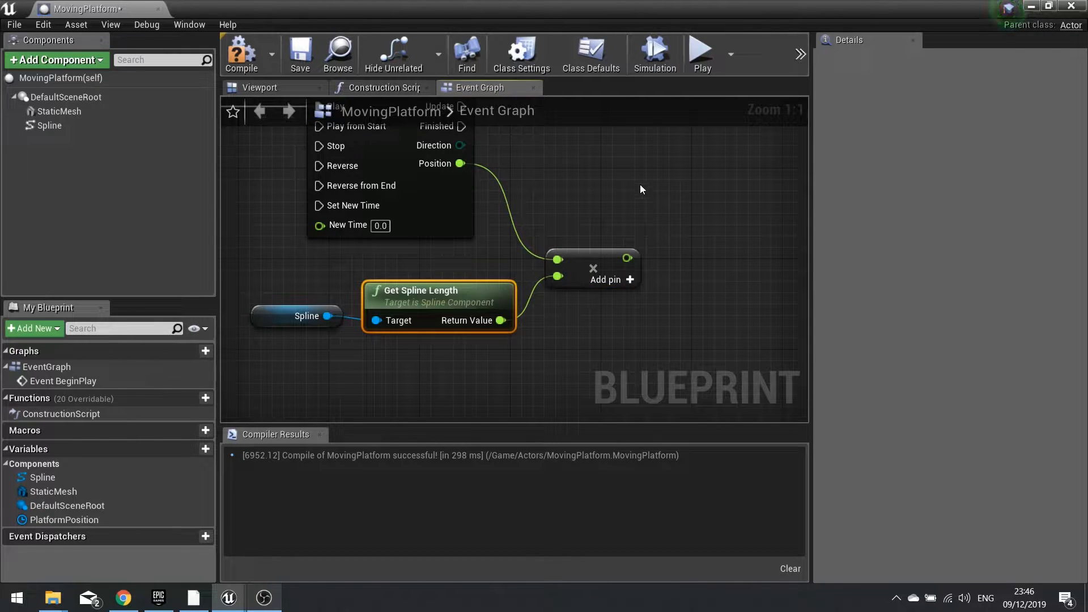
# Step: Add a second Spline reference with a Get Location at Distance Along Spline node, feeding the multiplication result into its Distance
pyautogui.moveTo(642, 183); pyautogui.dragTo(560, 238, button='right')
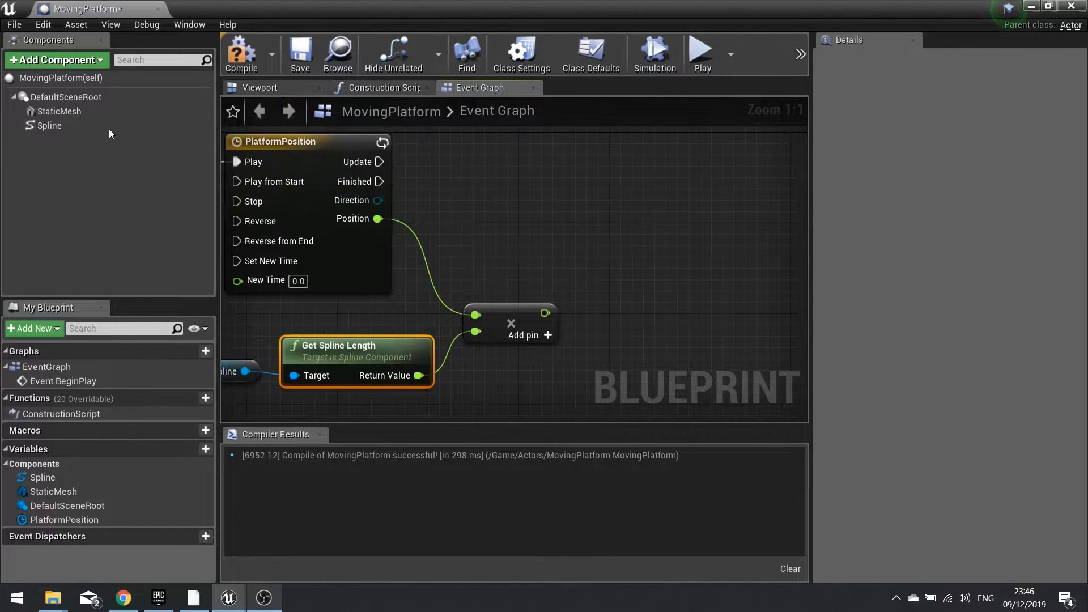
pyautogui.moveTo(42, 125); pyautogui.dragTo(464, 169)
pyautogui.moveTo(540, 178); pyautogui.dragTo(587, 241)
pyautogui.write('get location')
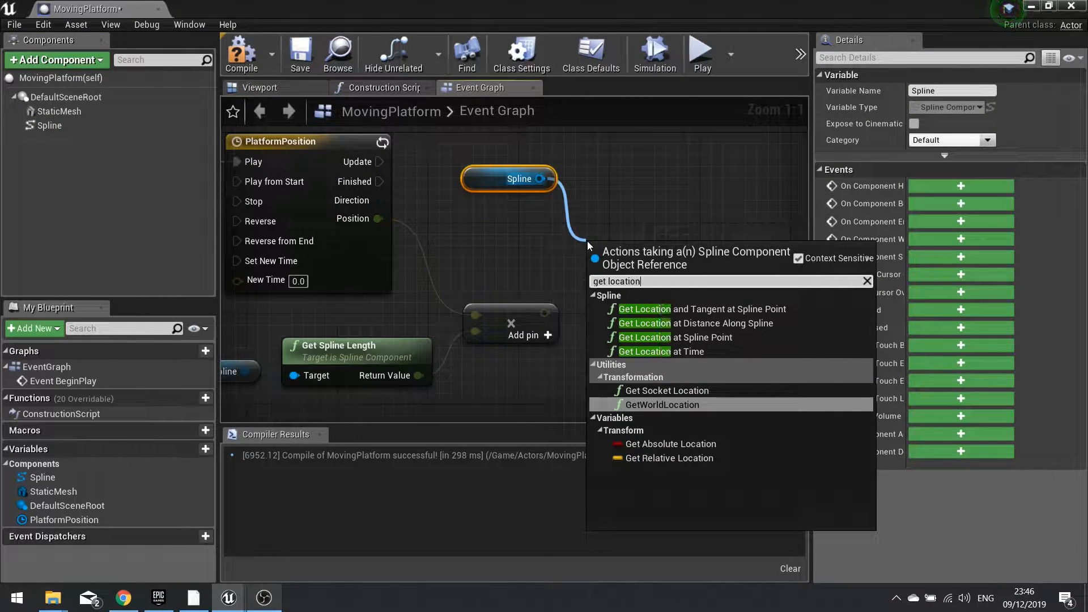
pyautogui.click(703, 323)
pyautogui.moveTo(545, 313); pyautogui.dragTo(601, 292)
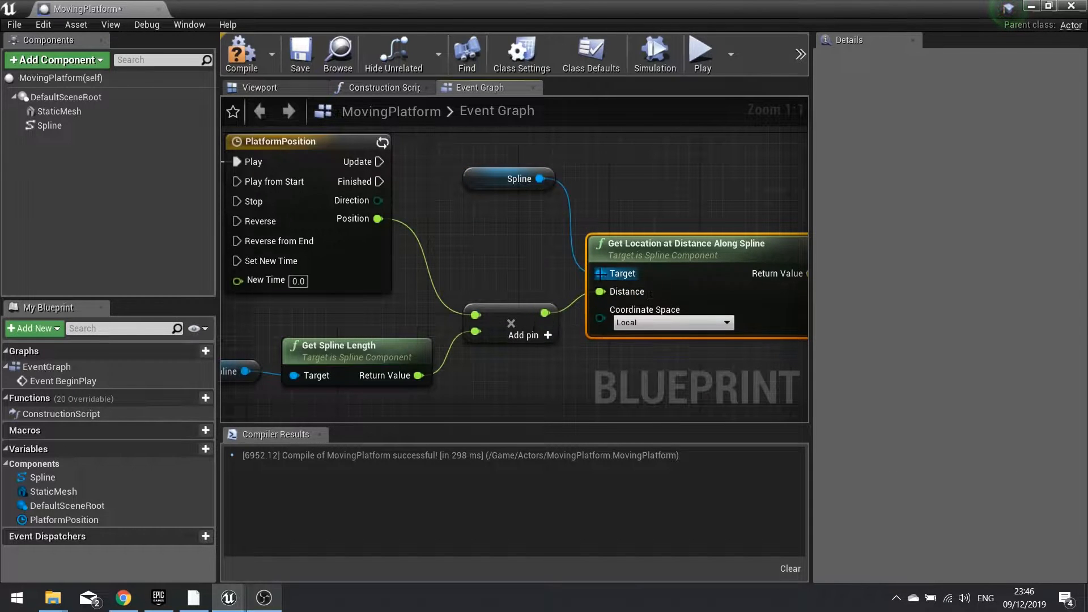
pyautogui.moveTo(660, 295); pyautogui.dragTo(531, 360, button='right')
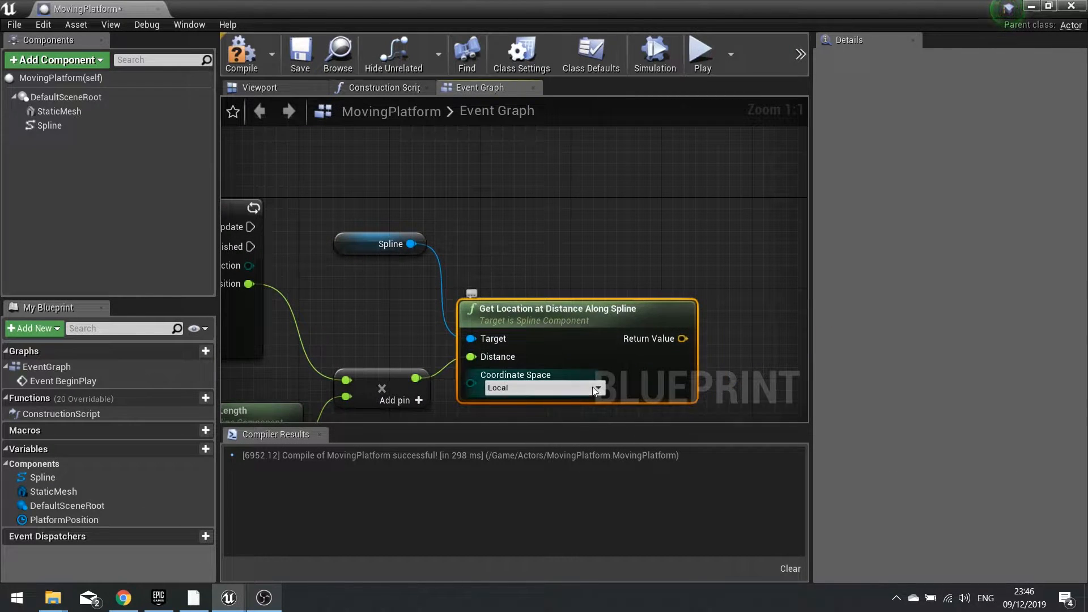
# Step: Add a Static Mesh reference with a SetRelativeLocation node and connect its execution input to the timeline's Update output
pyautogui.moveTo(609, 300); pyautogui.dragTo(525, 256, button='right')
pyautogui.moveTo(303, 209); pyautogui.dragTo(293, 259)
pyautogui.moveTo(52, 113); pyautogui.dragTo(547, 178)
pyautogui.moveTo(622, 188); pyautogui.dragTo(688, 216)
pyautogui.write('relative lo')
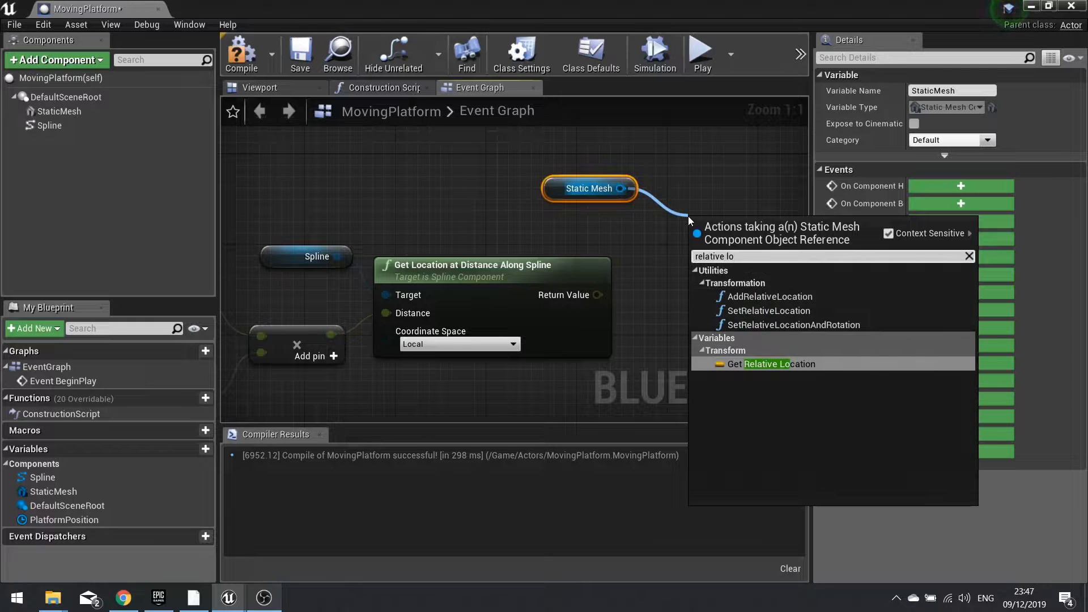
pyautogui.click(759, 311)
pyautogui.moveTo(711, 249); pyautogui.dragTo(325, 184)
# Step: Connect the spline location's Return Value to SetRelativeLocation's New Location and tidy the node and Static Mesh reference positions
pyautogui.moveTo(513, 233); pyautogui.dragTo(374, 198, button='right')
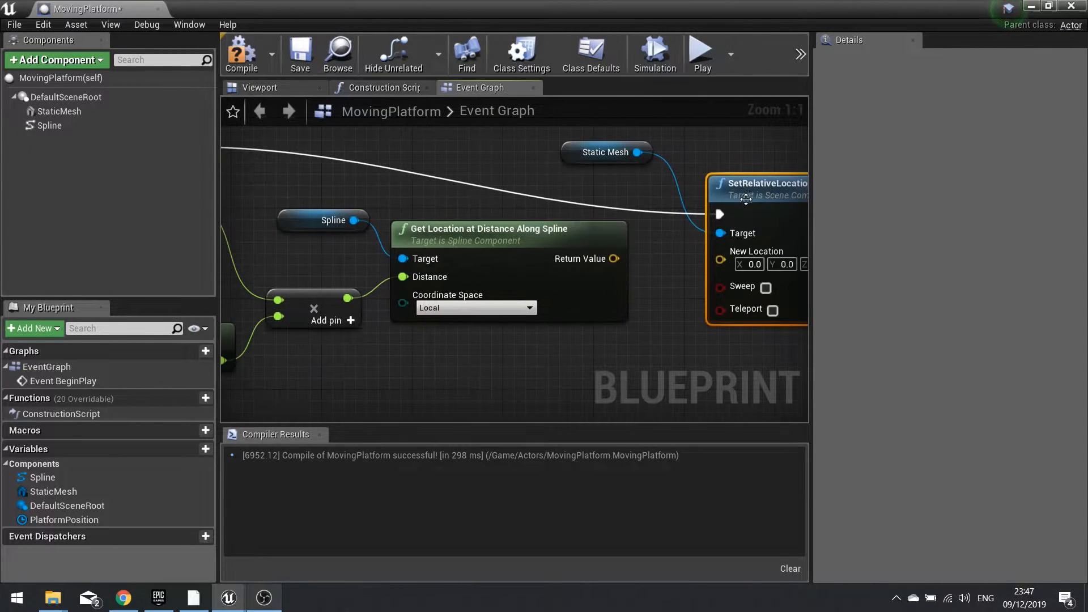
pyautogui.moveTo(744, 199); pyautogui.dragTo(744, 143)
pyautogui.moveTo(720, 195); pyautogui.dragTo(617, 259)
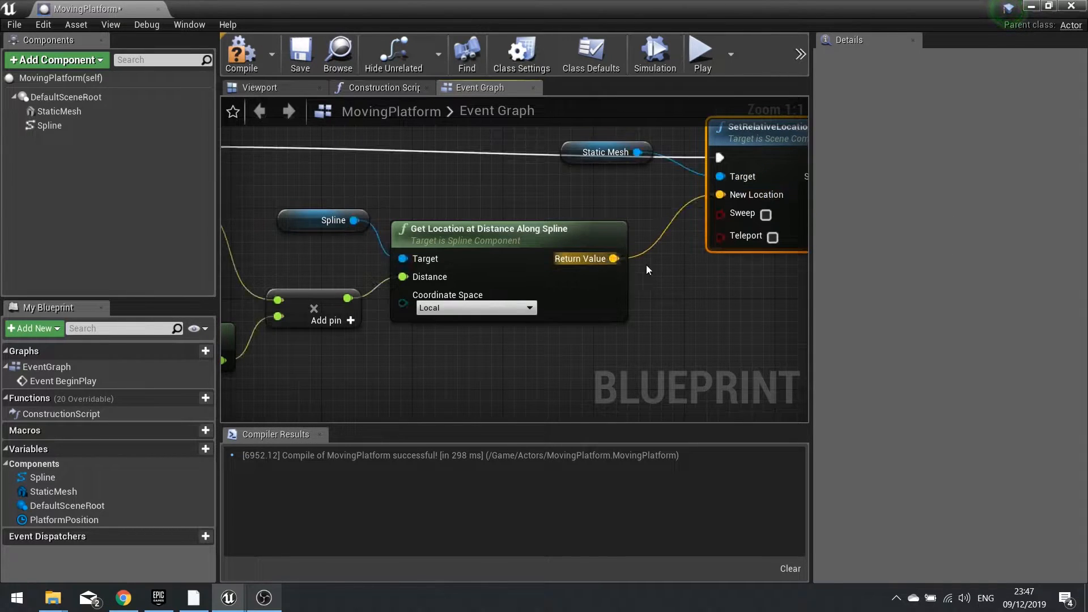
pyautogui.moveTo(585, 162); pyautogui.dragTo(417, 145, button='right')
pyautogui.moveTo(400, 145); pyautogui.dragTo(388, 191)
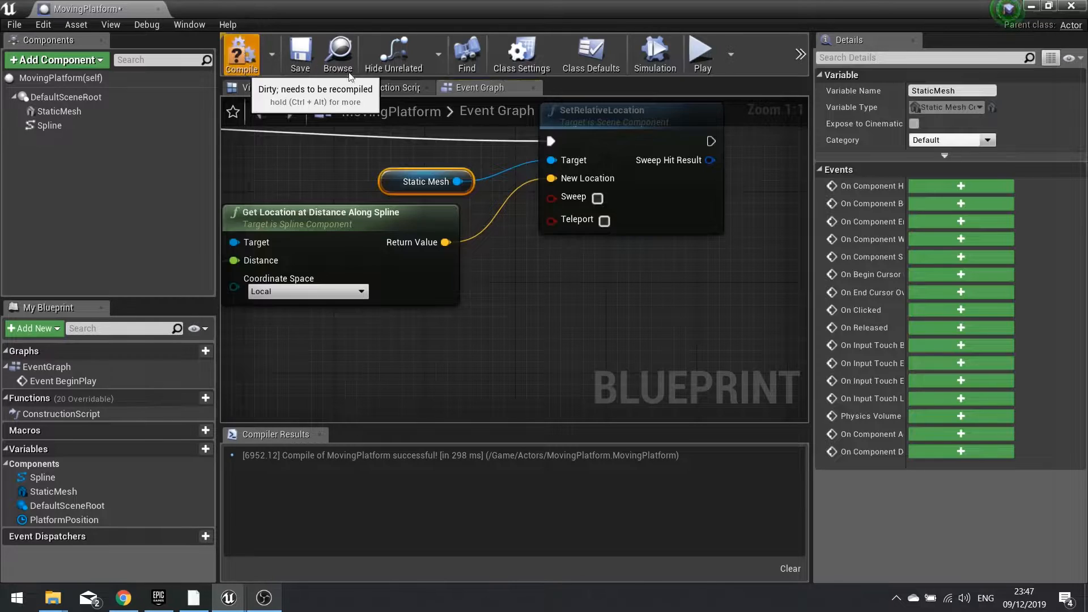
# Step: Close the blueprint editor and place a Moving Platform actor in the level, checking its position near the candy canes
pyautogui.click(1071, 6)
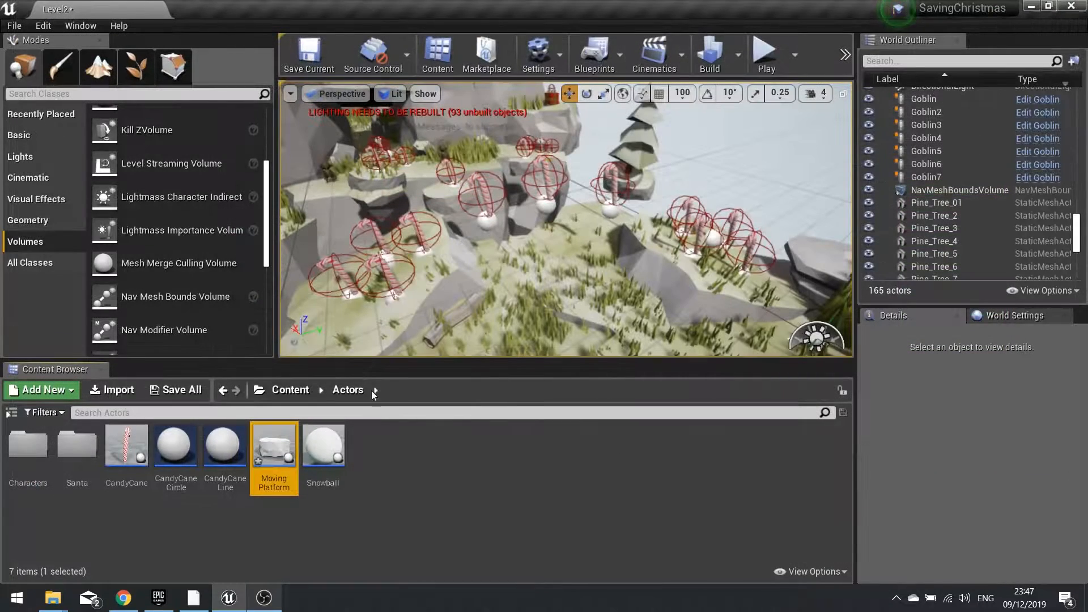
pyautogui.moveTo(278, 453); pyautogui.dragTo(528, 218)
pyautogui.moveTo(535, 227); pyautogui.dragTo(448, 227, button='right')
pyautogui.press('w')
pyautogui.press('d')
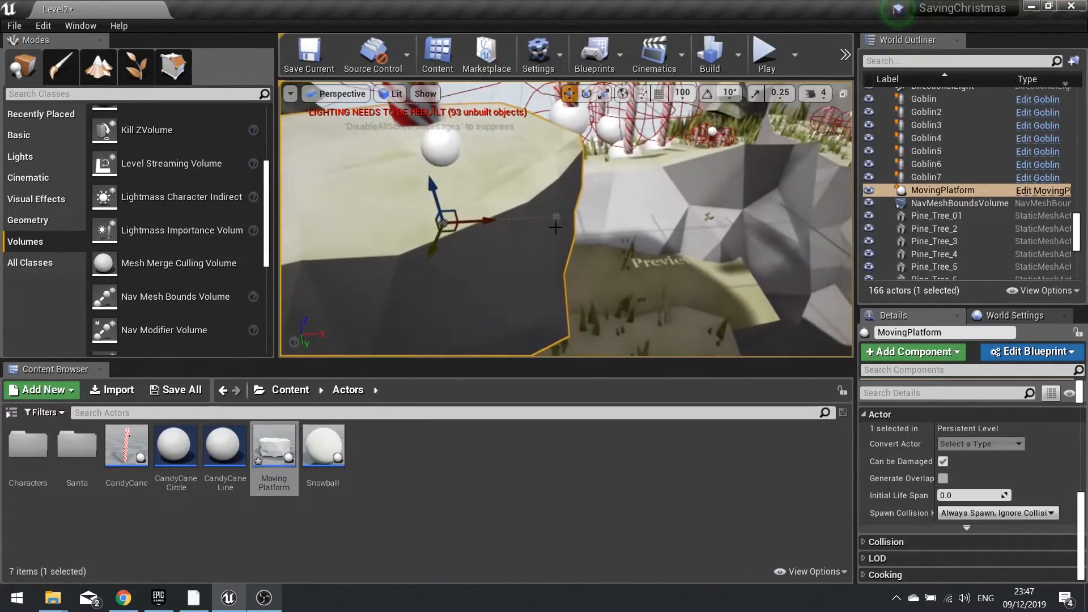
pyautogui.press('s')
pyautogui.moveTo(509, 282); pyautogui.dragTo(564, 264, button='right')
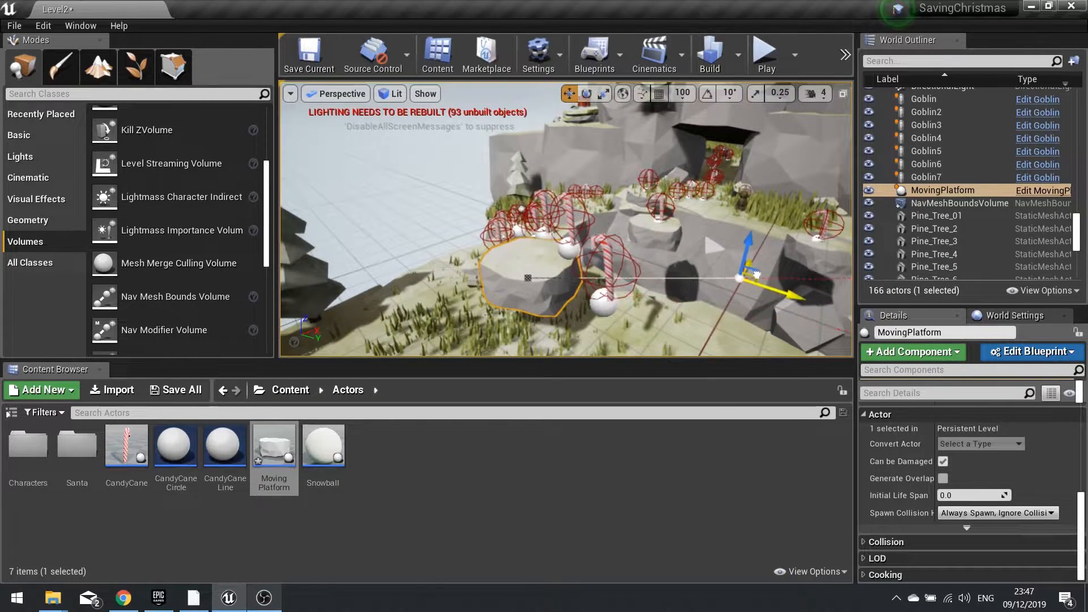
# Step: Play the level, run Santa to the moving platform and jump onto it to test its motion, ending the session
pyautogui.click(761, 56)
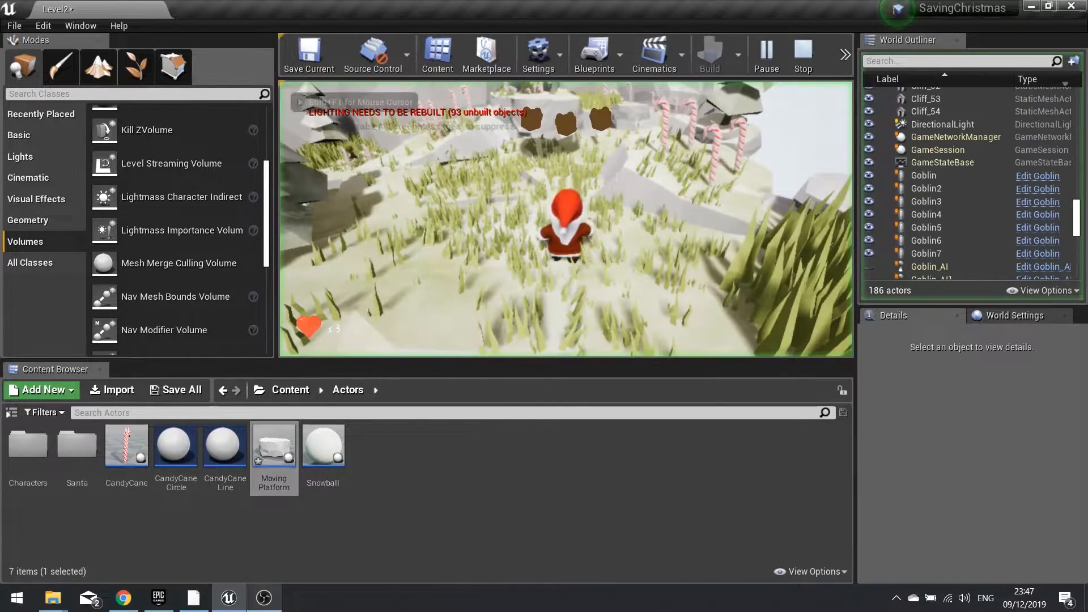
pyautogui.press('w')
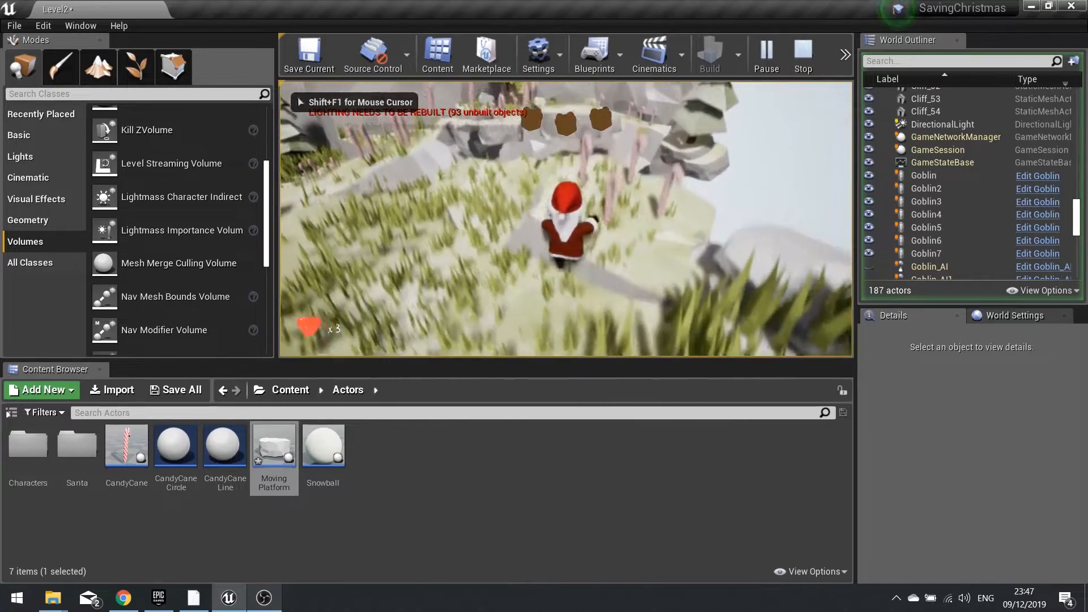
pyautogui.press('w')
pyautogui.press('space')
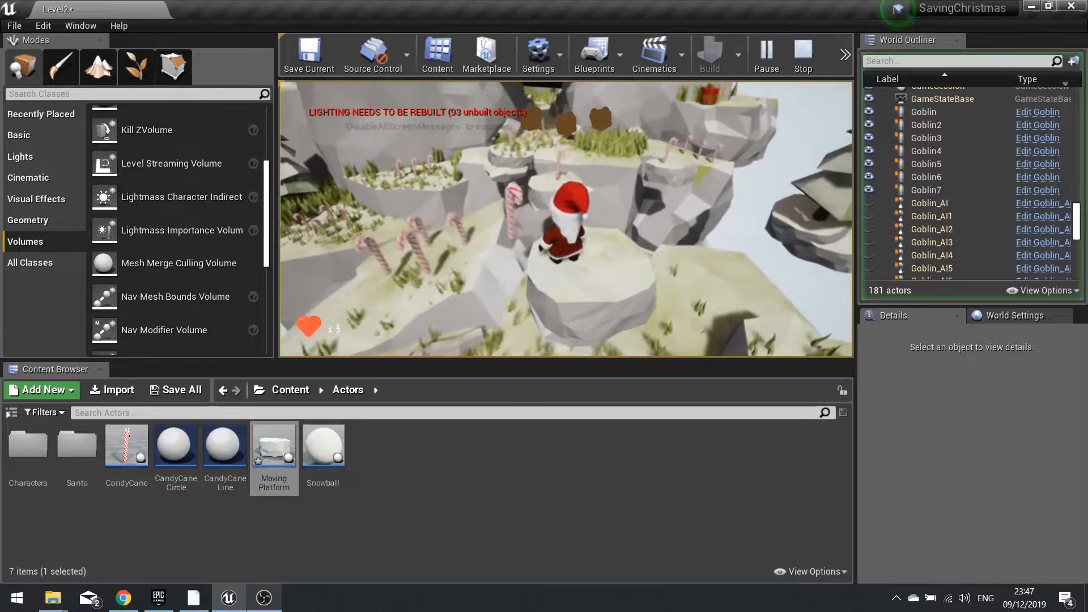
pyautogui.press('w')
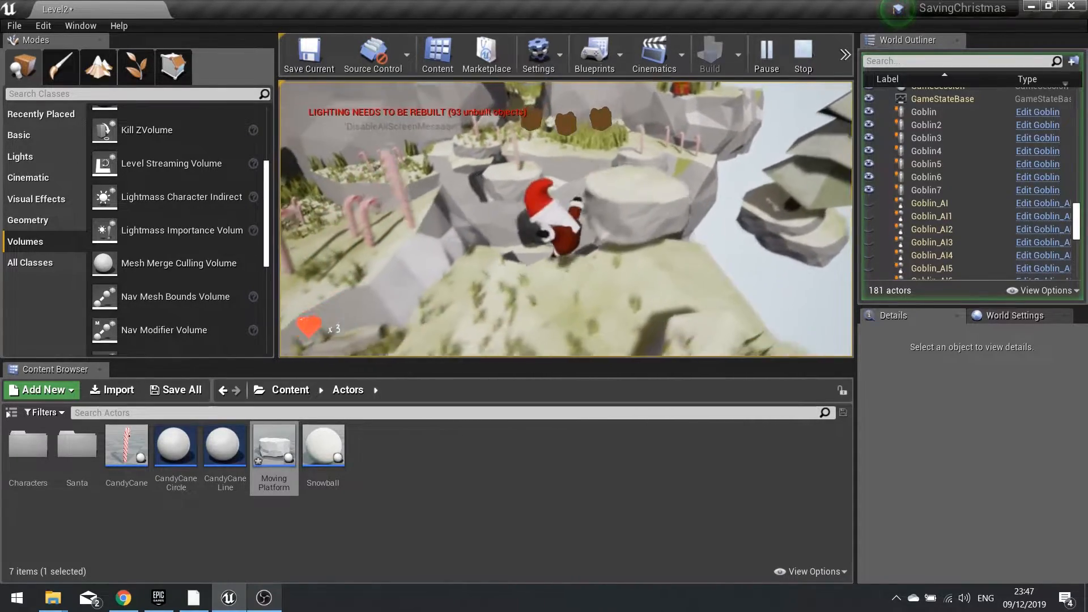
pyautogui.press('w')
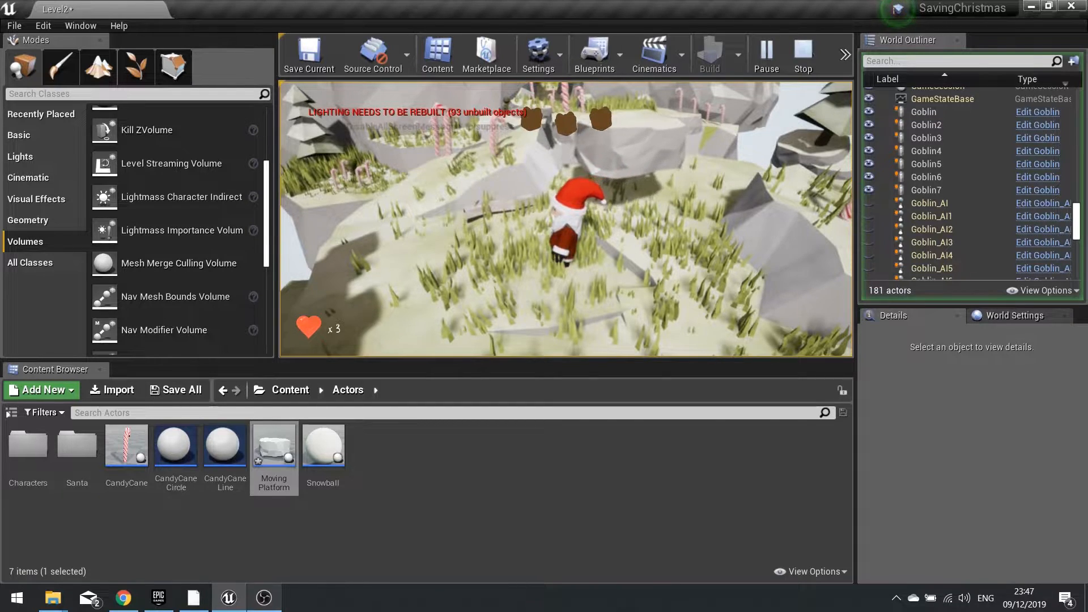
pyautogui.press('Escape')
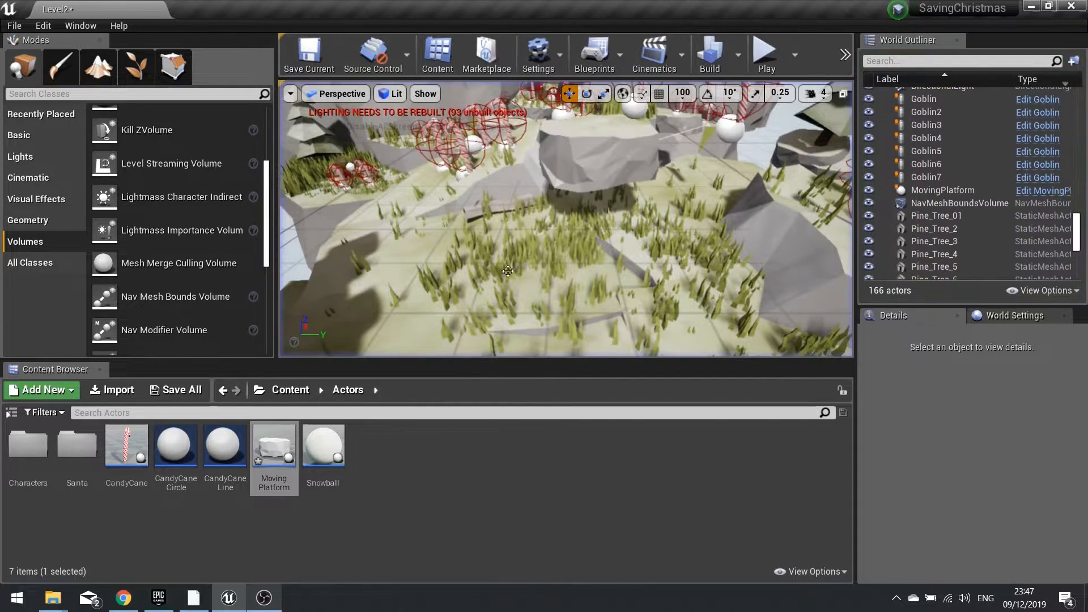
# Step: Open the MovingPlatform blueprint's PlatformPosition timeline and set the Position key at 3.0 seconds to Auto interpolation
pyautogui.doubleClick(280, 437)
pyautogui.moveTo(238, 170); pyautogui.dragTo(762, 222, button='right')
pyautogui.doubleClick(558, 190)
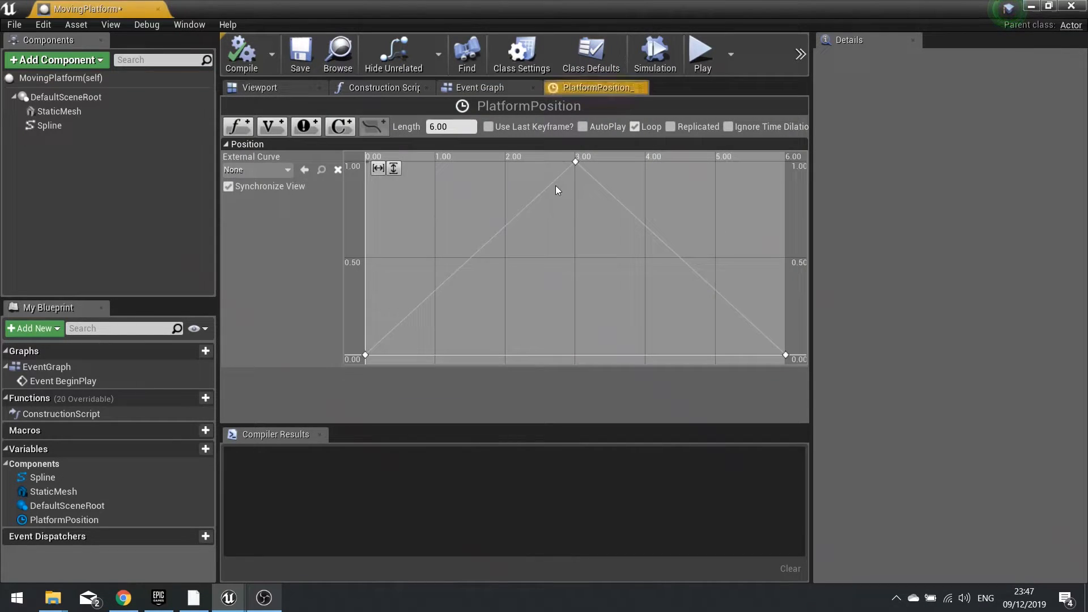
pyautogui.click(576, 163)
pyautogui.rightClick(577, 164)
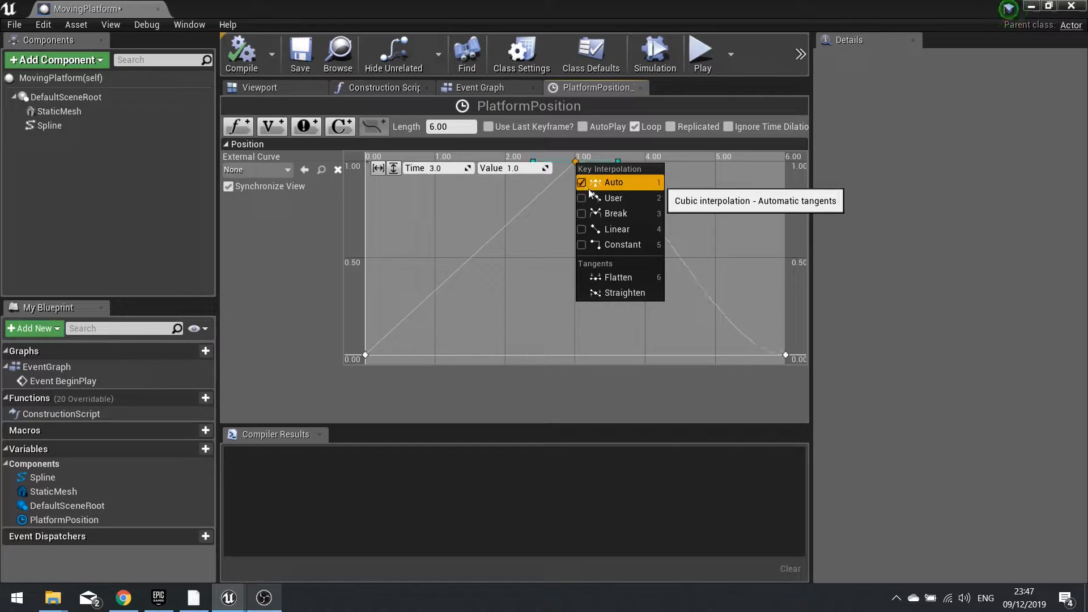
# Step: Set the Position keys at 0 and 6 seconds to Auto interpolation, compile the blueprint and close its editor
pyautogui.click(365, 356)
pyautogui.rightClick(365, 355)
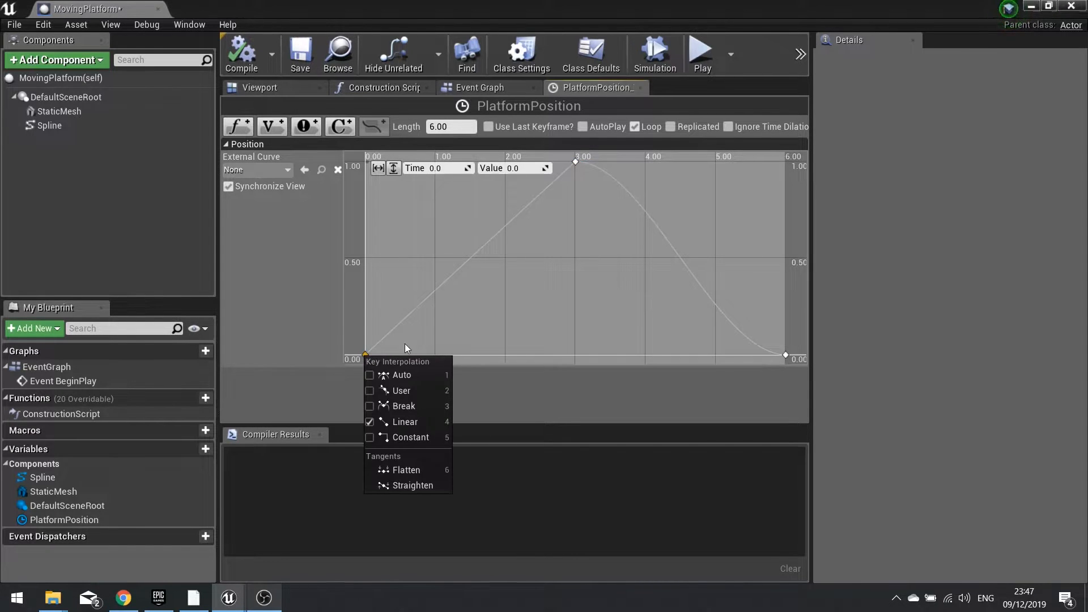
pyautogui.click(390, 378)
pyautogui.click(786, 355)
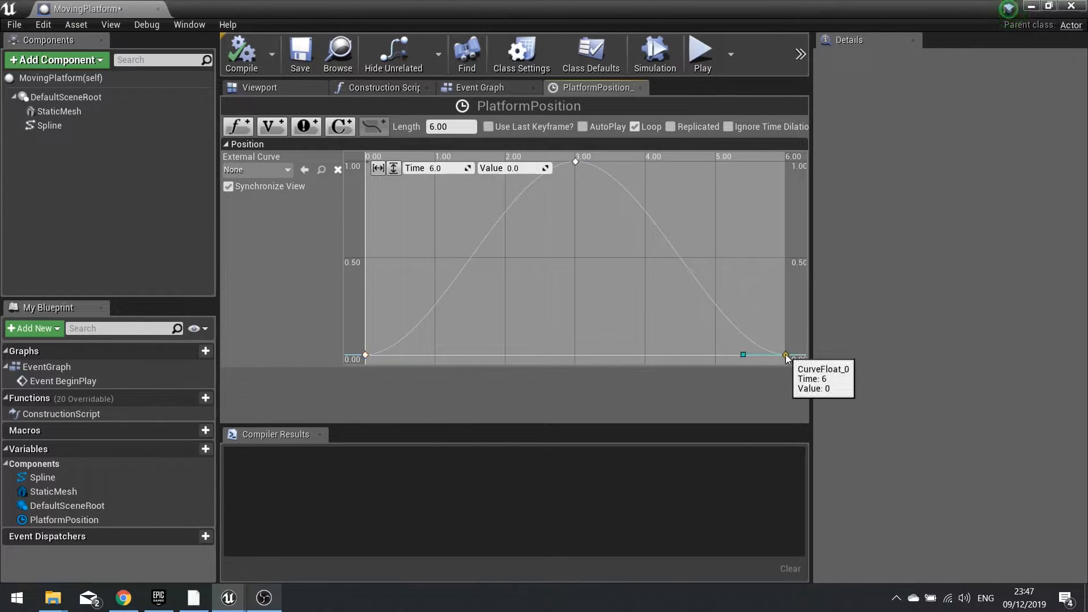
pyautogui.rightClick(785, 355)
pyautogui.click(786, 350)
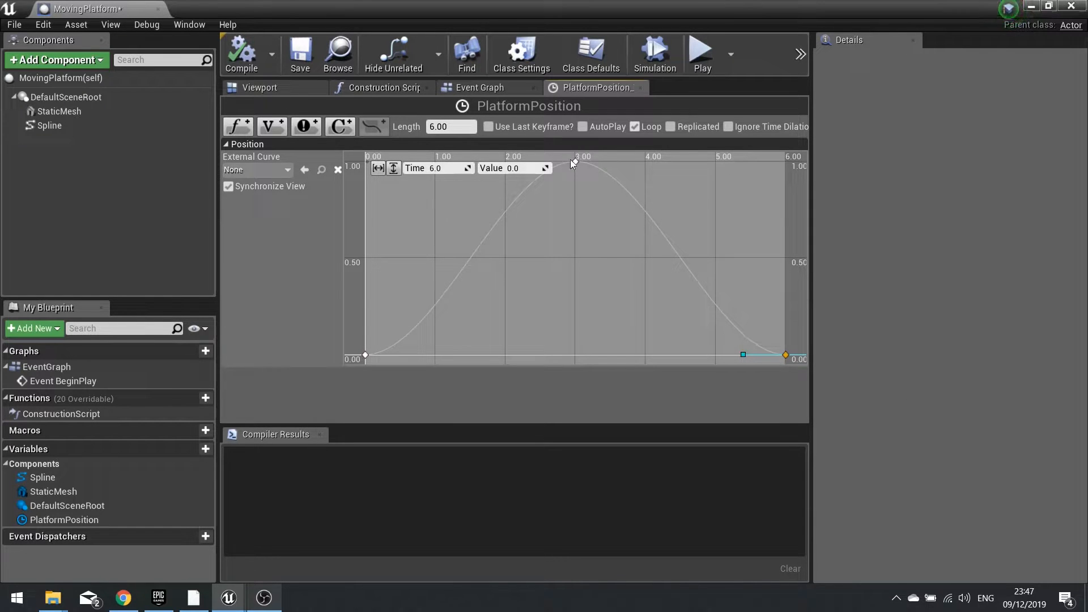
pyautogui.click(617, 162)
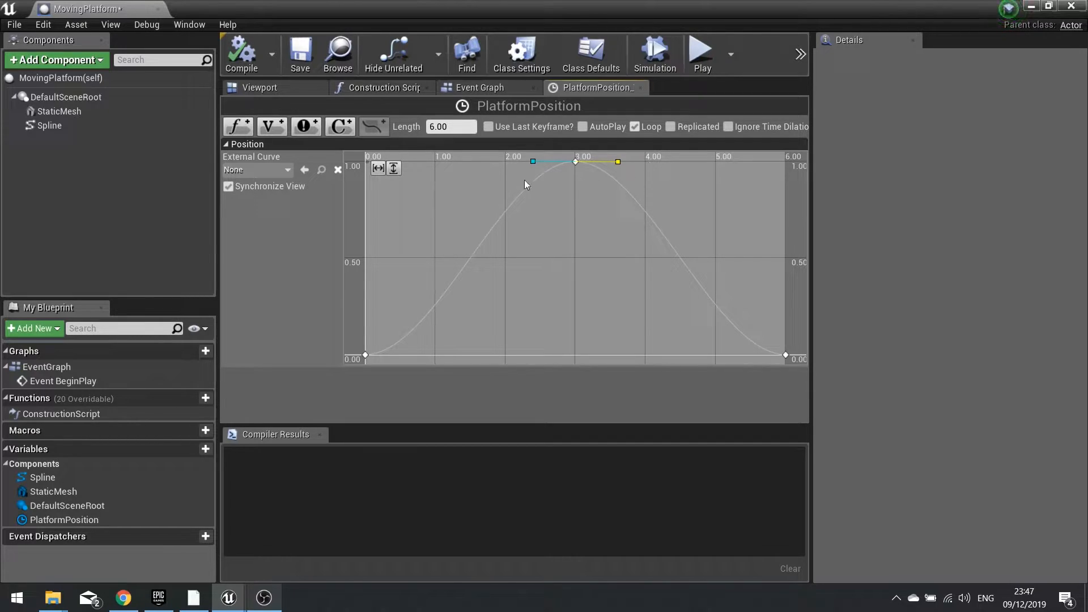
pyautogui.click(241, 54)
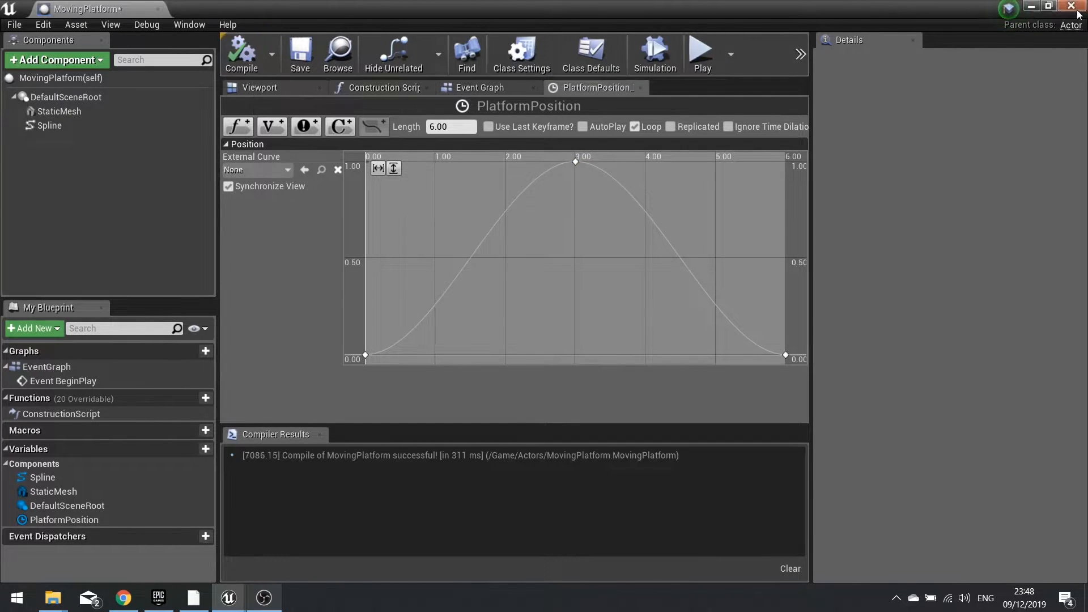
pyautogui.click(1072, 6)
# Step: Play the level again and jump Santa onto the platform to check its smoothed movement, ending the session
pyautogui.click(768, 52)
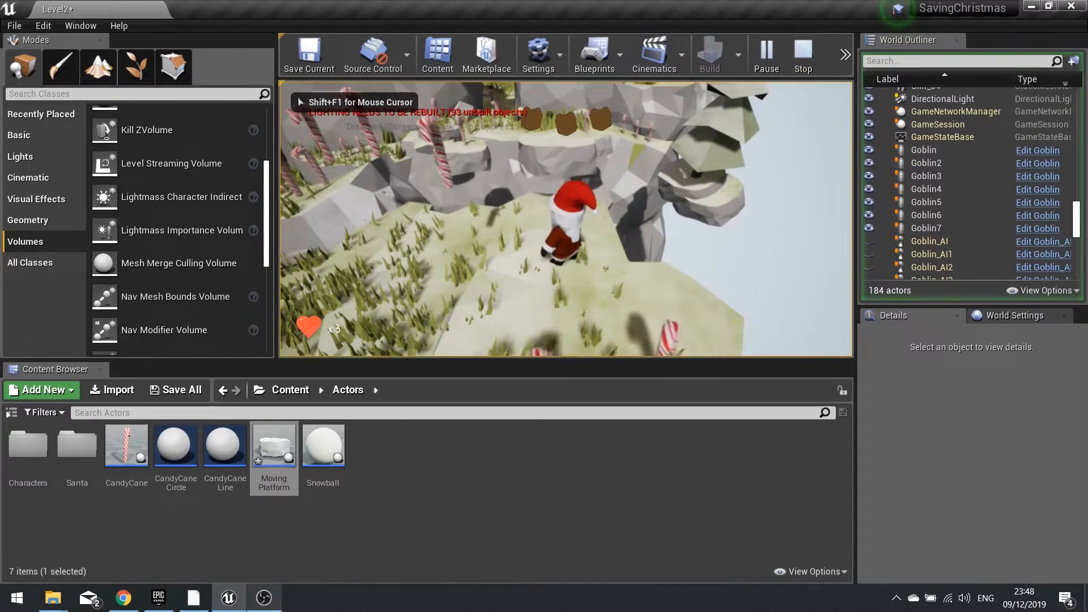
pyautogui.press('w')
pyautogui.press('space')
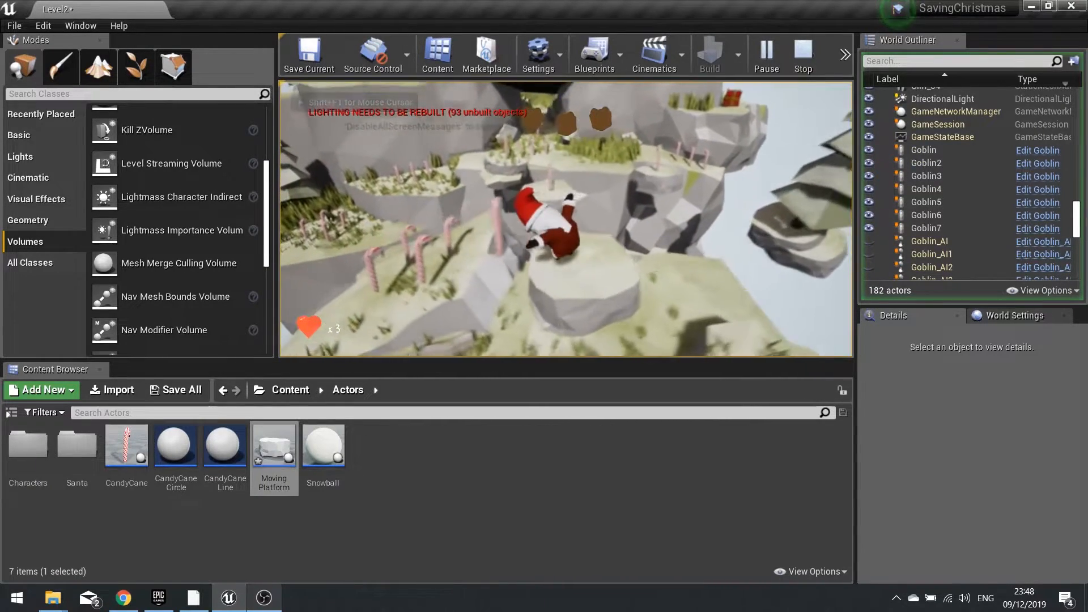
pyautogui.press('w')
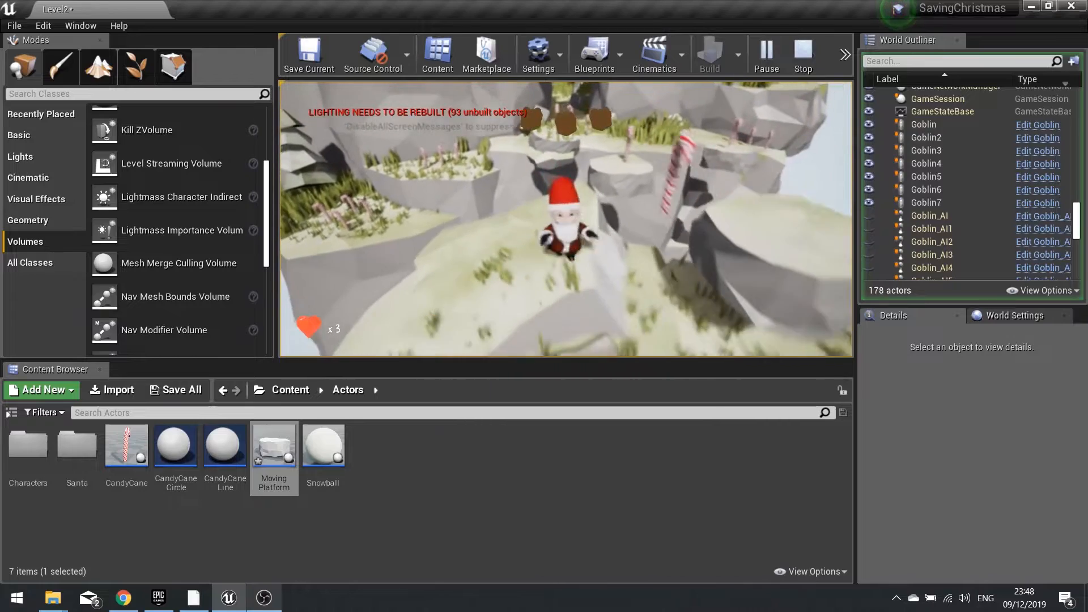
pyautogui.press('space')
pyautogui.press('Escape')
# Step: Delete the test platform and place a new Moving Platform on the grassy ground between the two cliffs deeper in the level
pyautogui.click(673, 171)
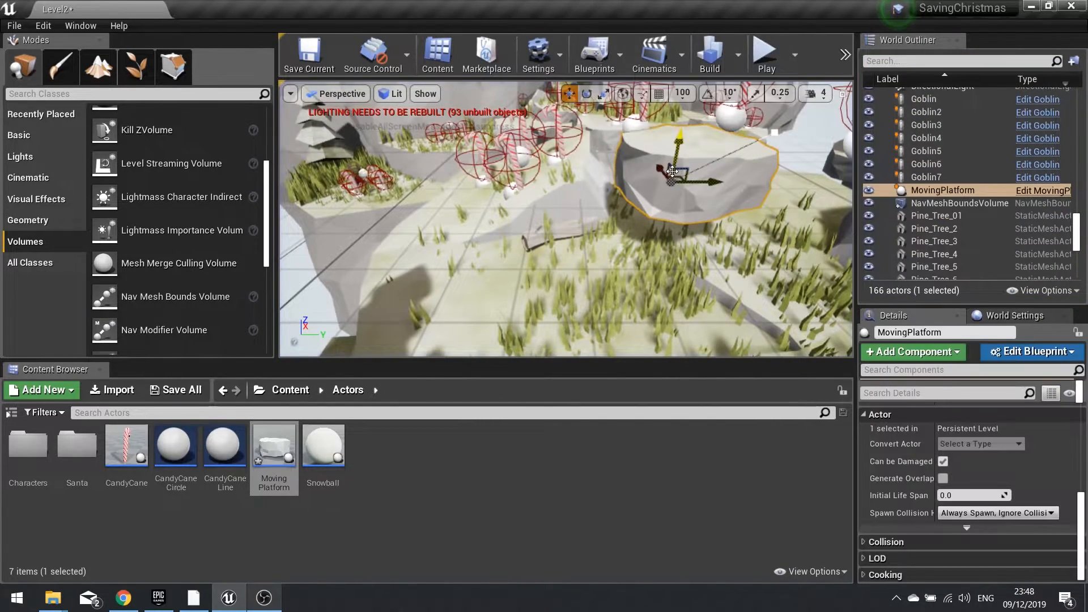
pyautogui.press('Delete')
pyautogui.press('w')
pyautogui.moveTo(620, 172)
pyautogui.mouseDown(button='right')
pyautogui.moveTo(620, 131)
pyautogui.moveTo(620, 167)
pyautogui.moveTo(608, 167)
pyautogui.mouseUp(button='right')
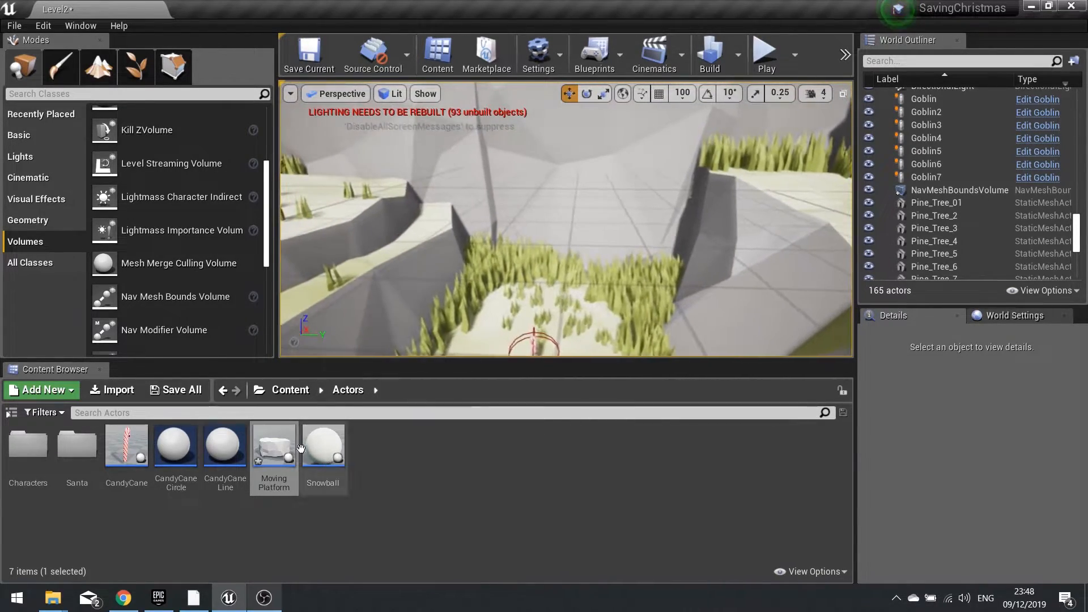
pyautogui.moveTo(278, 451); pyautogui.dragTo(510, 328)
pyautogui.click(582, 289)
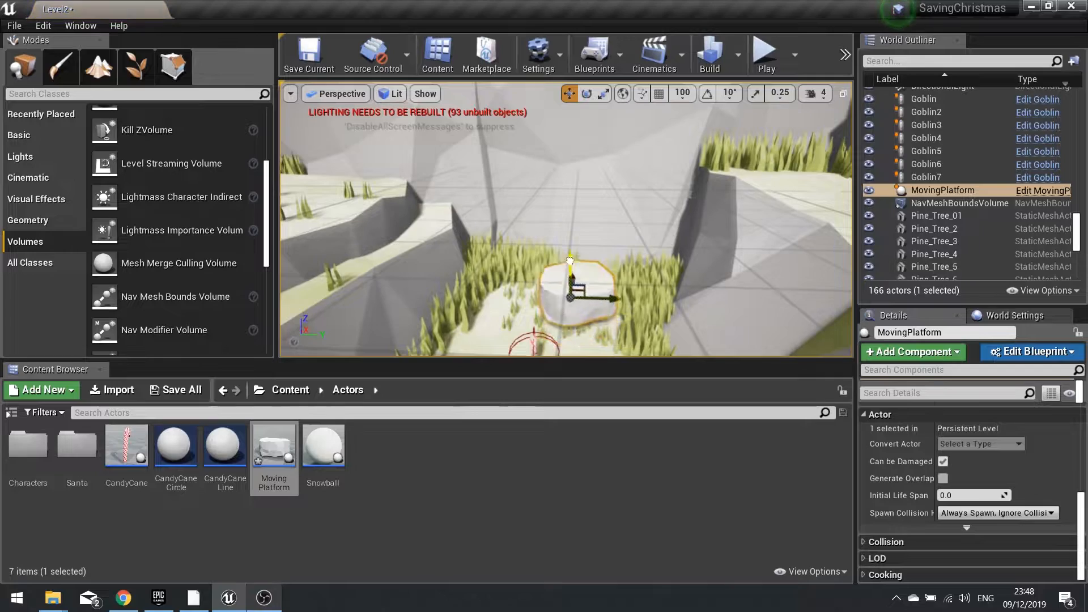
# Step: Raise the new platform above the grass and position its spline end point so its path spans the gap between the cliffs
pyautogui.moveTo(592, 216); pyautogui.dragTo(703, 210, button='right')
pyautogui.moveTo(578, 283); pyautogui.dragTo(588, 336, button='right')
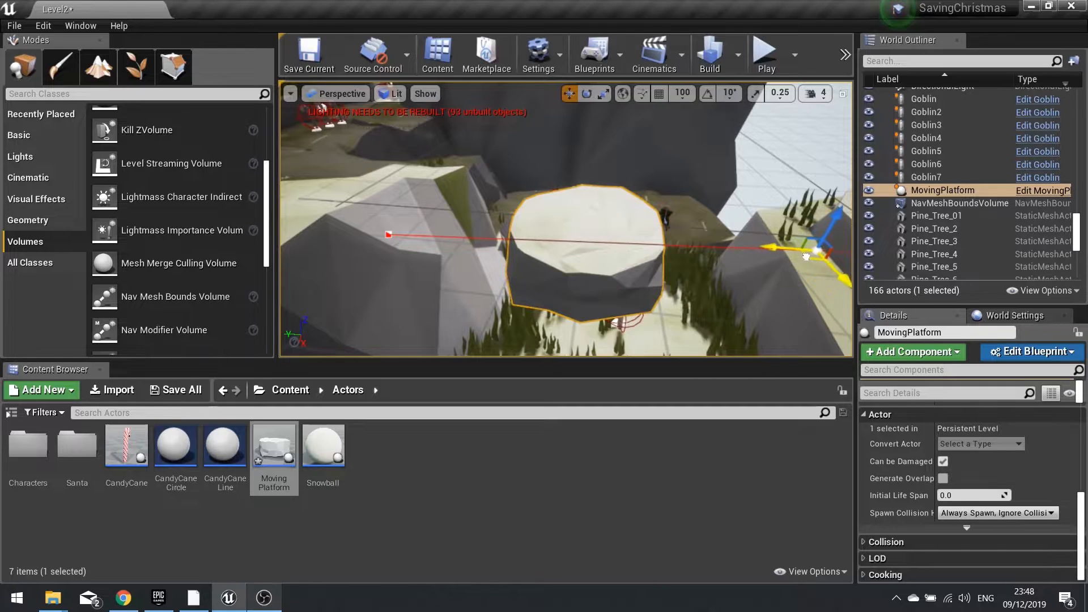
pyautogui.moveTo(809, 264); pyautogui.dragTo(981, 269, button='right')
pyautogui.click(737, 316)
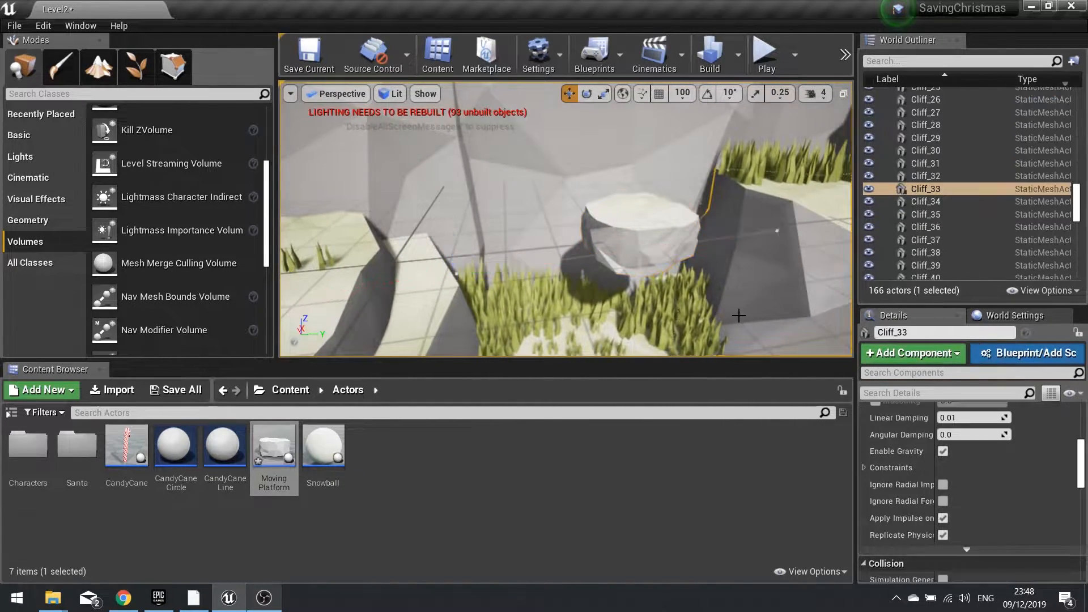
# Step: Place a second Moving Platform beside the cliff over the open drop and extend its spline to the opposite ledge
pyautogui.moveTo(597, 293); pyautogui.dragTo(793, 227, button='right')
pyautogui.moveTo(597, 255); pyautogui.dragTo(680, 334, button='right')
pyautogui.moveTo(274, 451); pyautogui.dragTo(731, 170)
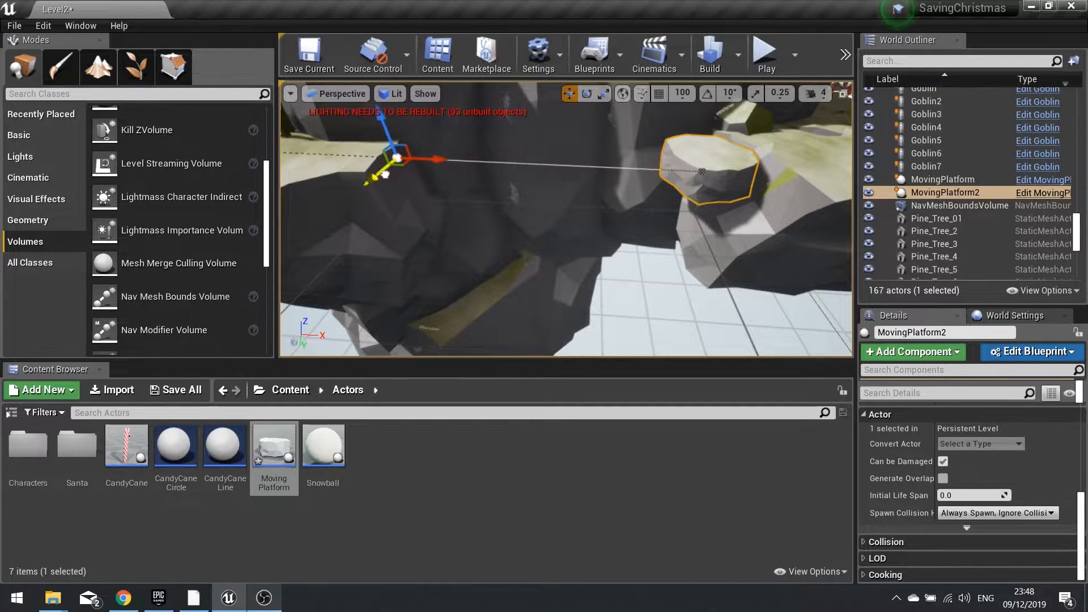
# Step: Place a third Moving Platform at the edge of the grassy cliff ledge near the tree and adjust its position
pyautogui.moveTo(385, 174); pyautogui.dragTo(475, 213, button='right')
pyautogui.moveTo(276, 450); pyautogui.dragTo(623, 239)
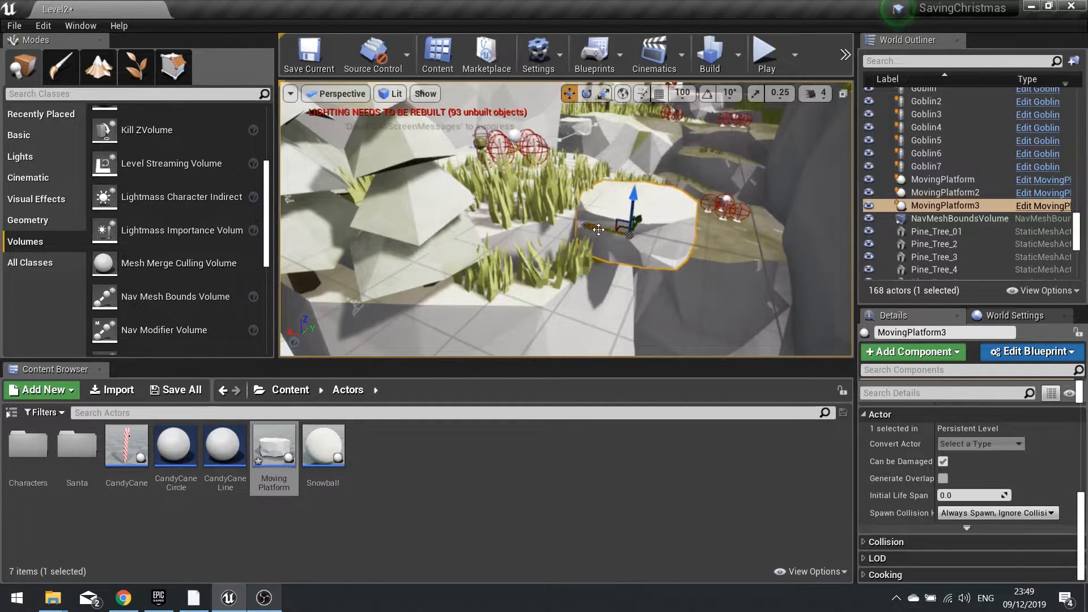
pyautogui.moveTo(600, 230); pyautogui.dragTo(613, 232)
pyautogui.press('f')
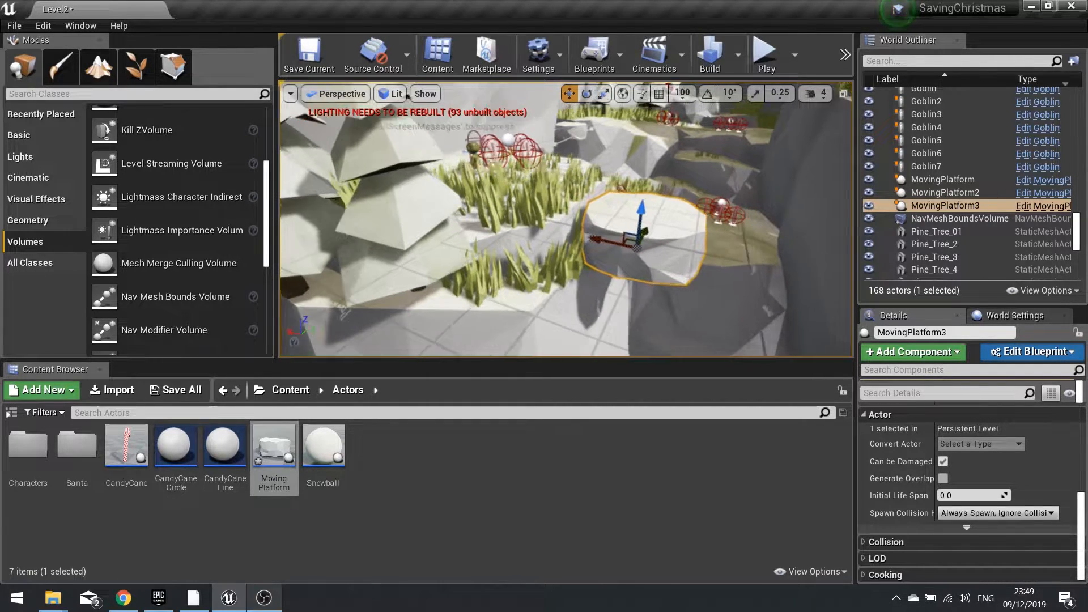
pyautogui.press('s')
# Step: Move the third platform's spline end point away from the ledge to the neighbouring cliff top
pyautogui.moveTo(541, 240); pyautogui.dragTo(675, 220, button='right')
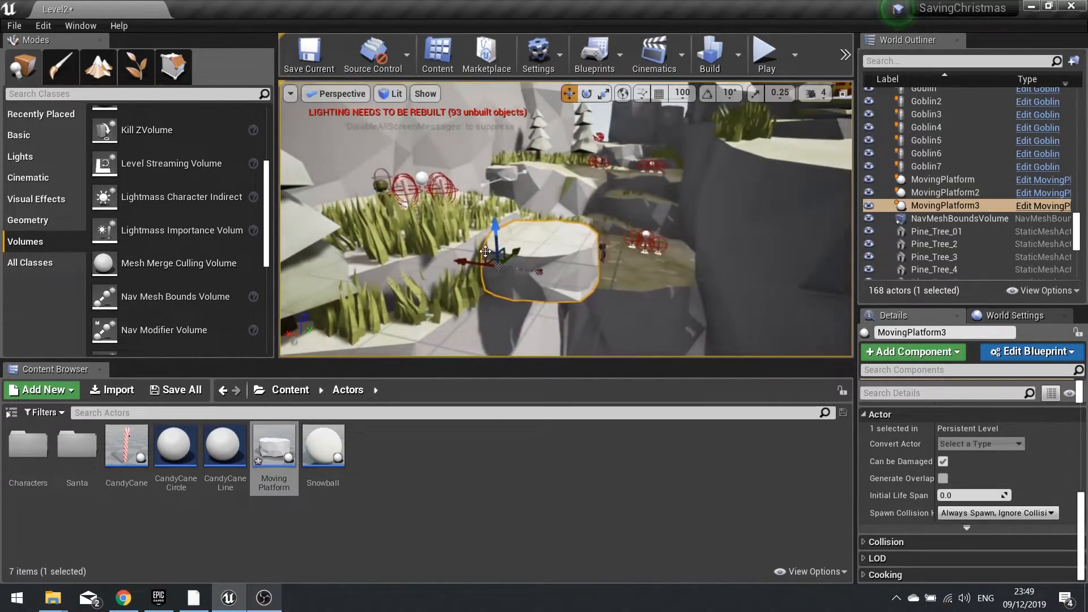
pyautogui.press('d')
pyautogui.moveTo(765, 144); pyautogui.dragTo(654, 190, button='right')
pyautogui.press('s')
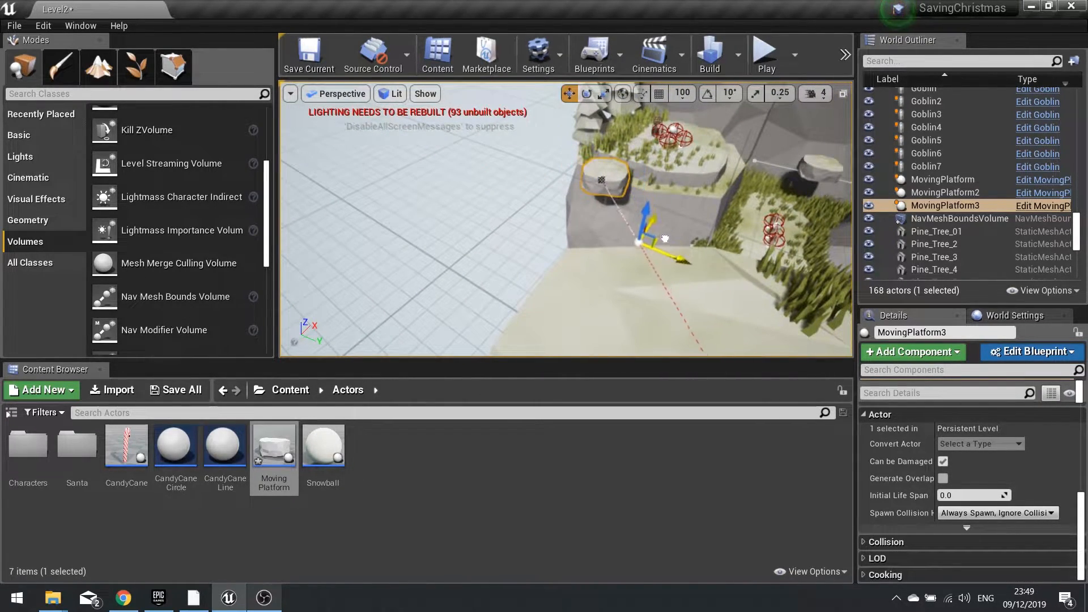
pyautogui.press('a')
pyautogui.moveTo(627, 258); pyautogui.dragTo(702, 204, button='right')
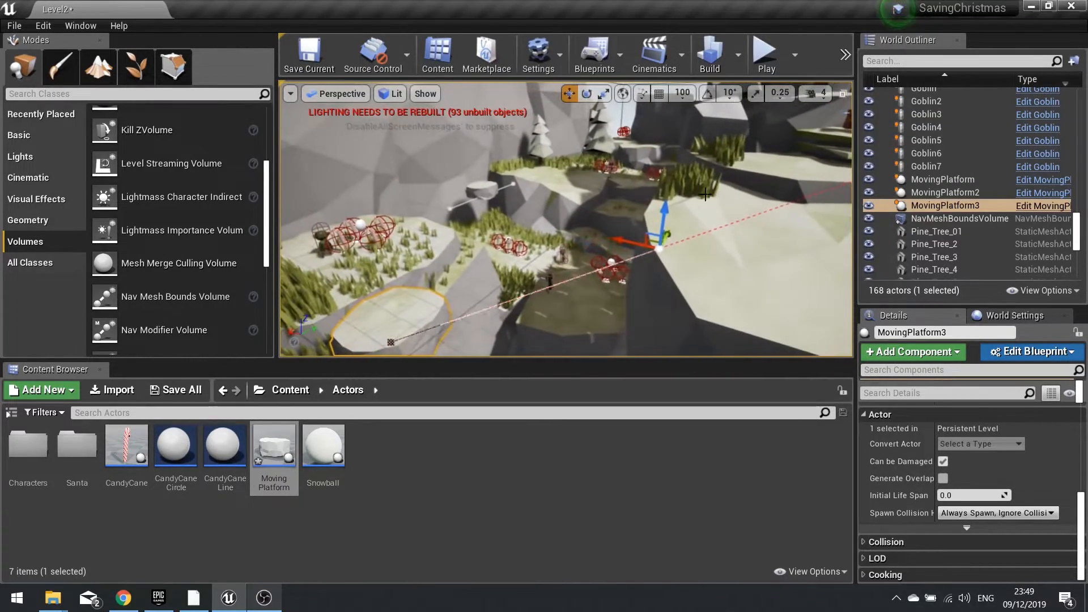
# Step: Start a play-test and guide the character over the rock ledges and through the cave opening
pyautogui.click(763, 59)
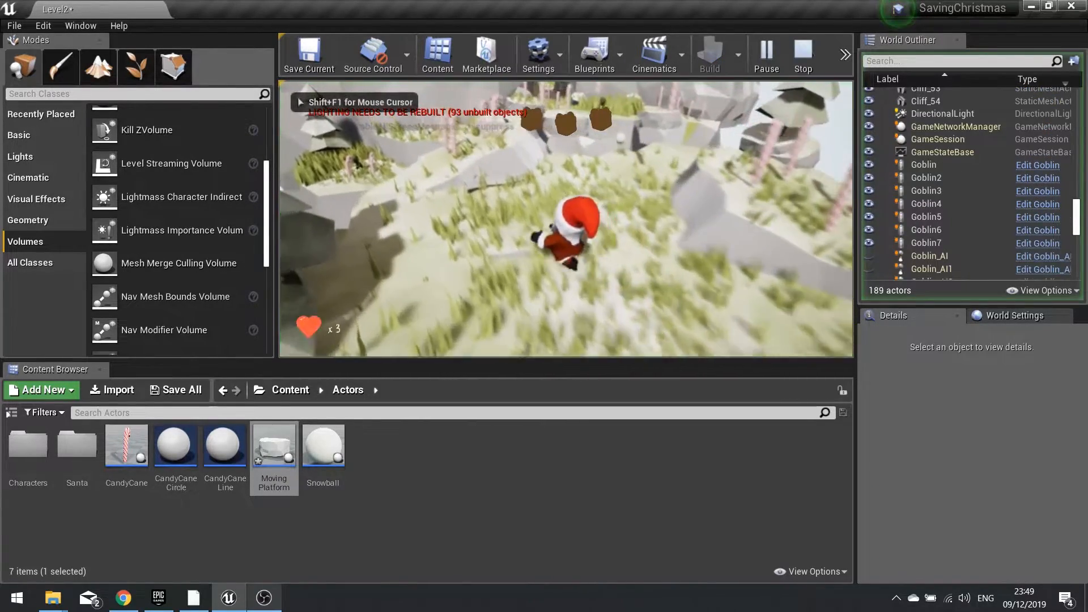
pyautogui.press('w')
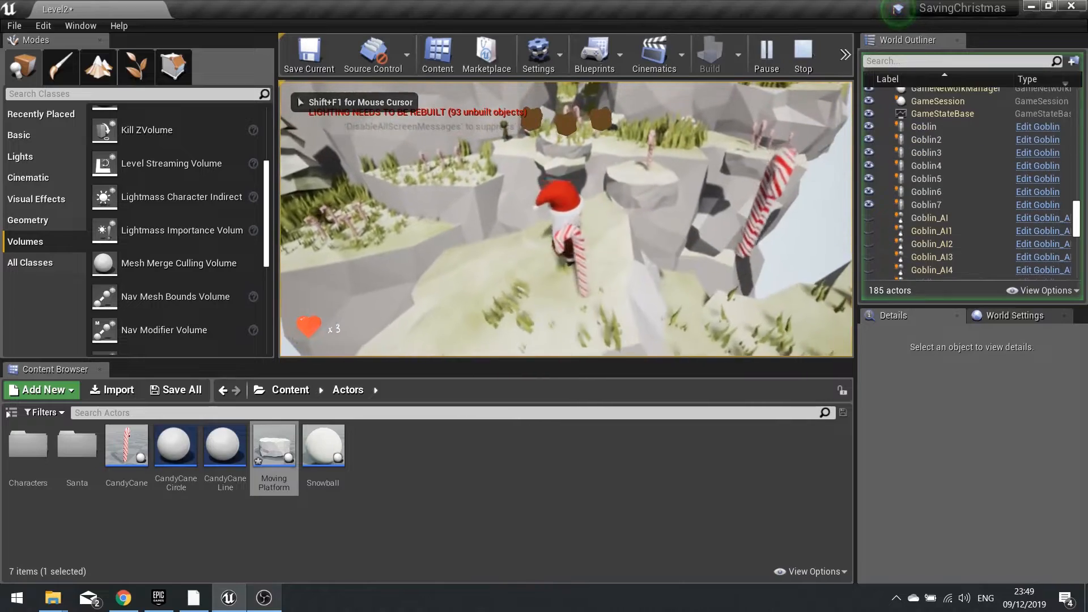
pyautogui.press('space')
pyautogui.press('w')
pyautogui.press('space')
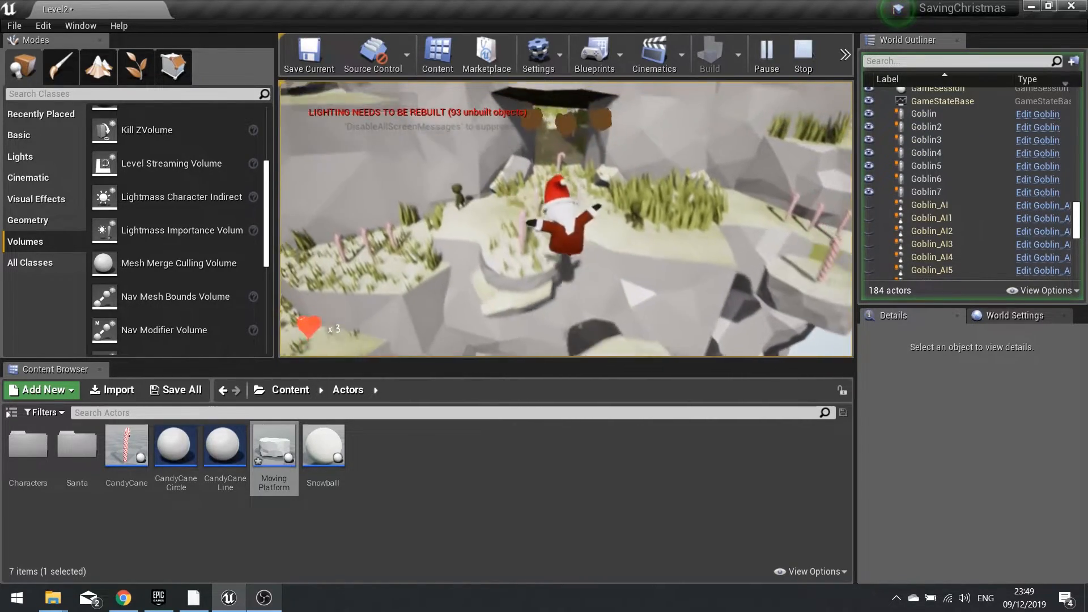
pyautogui.press('w')
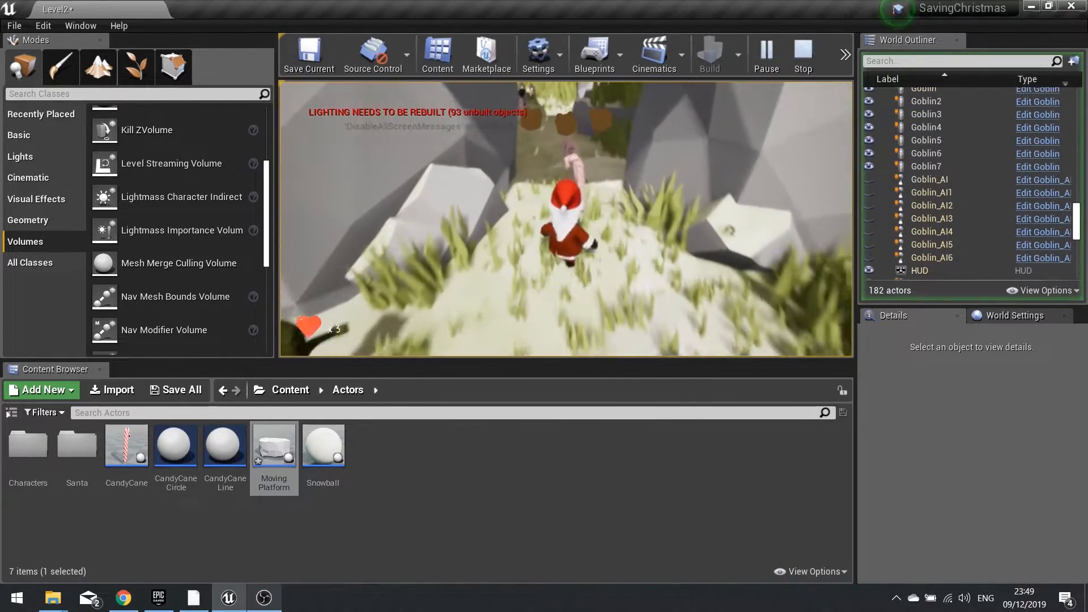
pyautogui.press('w')
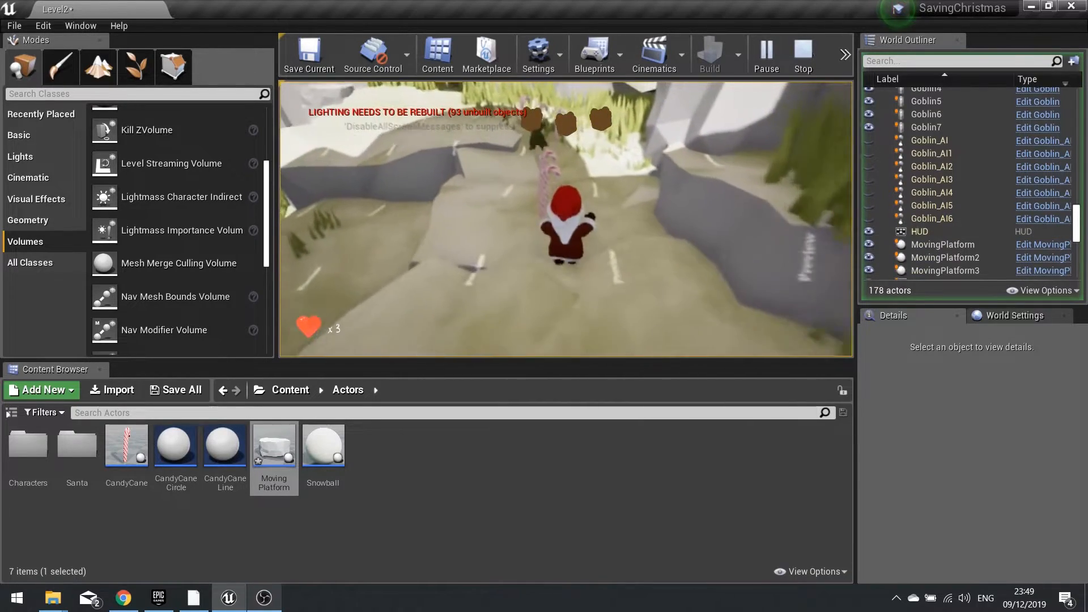
# Step: Ride the first moving platform up to the grassy ledge, head for the next platform, and end the play-test
pyautogui.press('w')
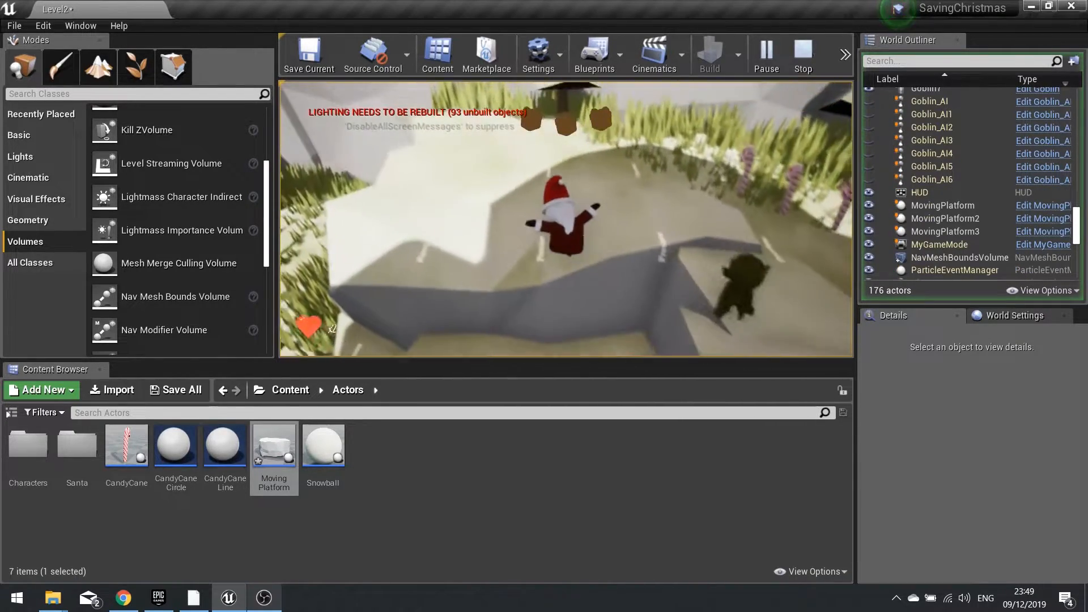
pyautogui.press('w')
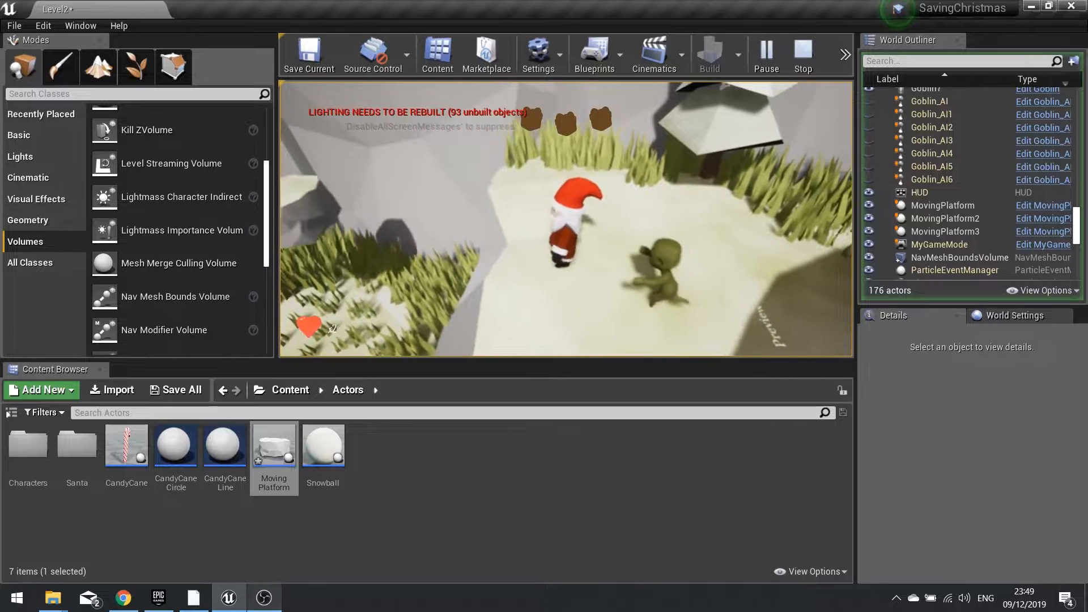
pyautogui.press('w')
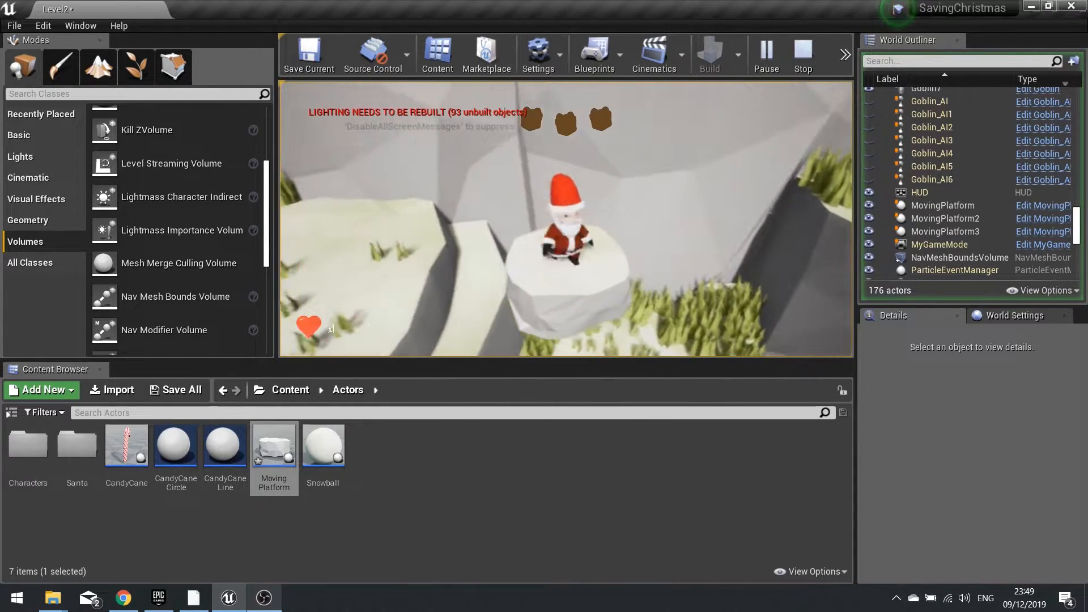
pyautogui.press('s')
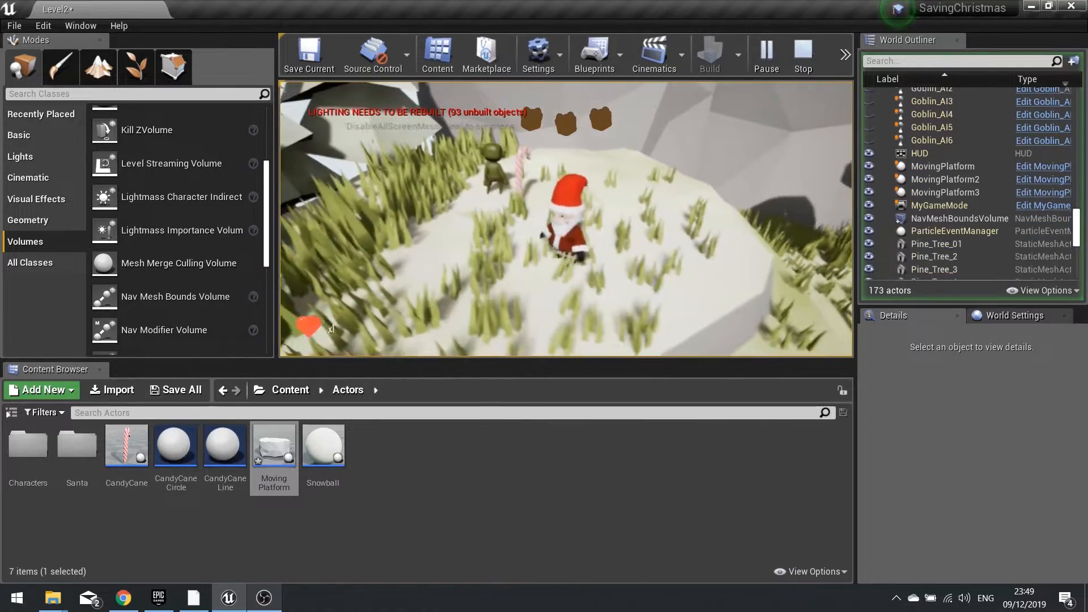
pyautogui.press('s')
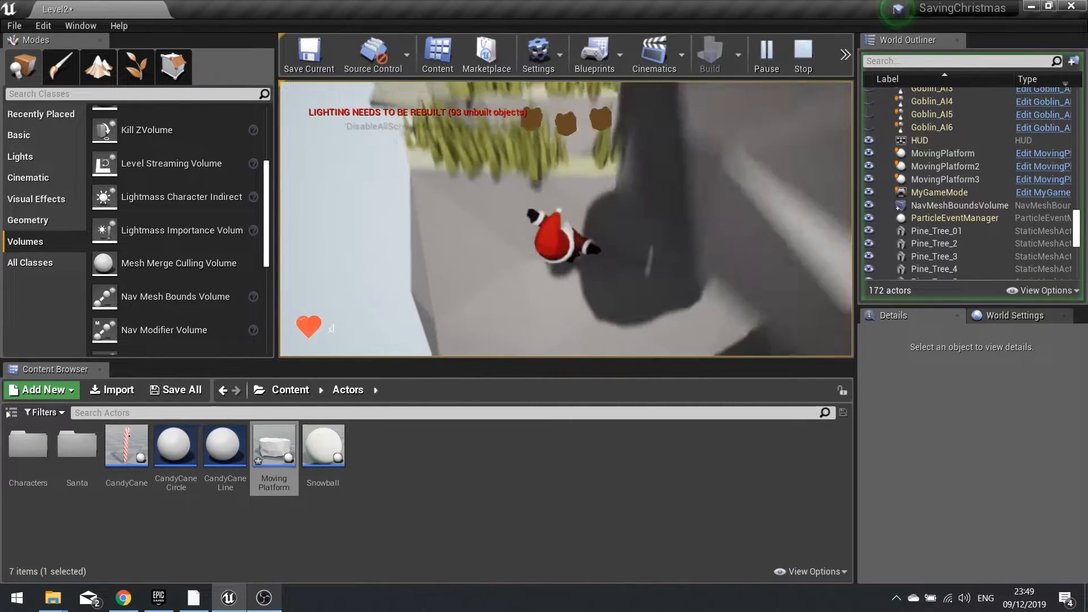
pyautogui.press('Escape')
# Step: Restart the play-test and take the character back to the grassy ledge and onto the third moving platform
pyautogui.click(760, 55)
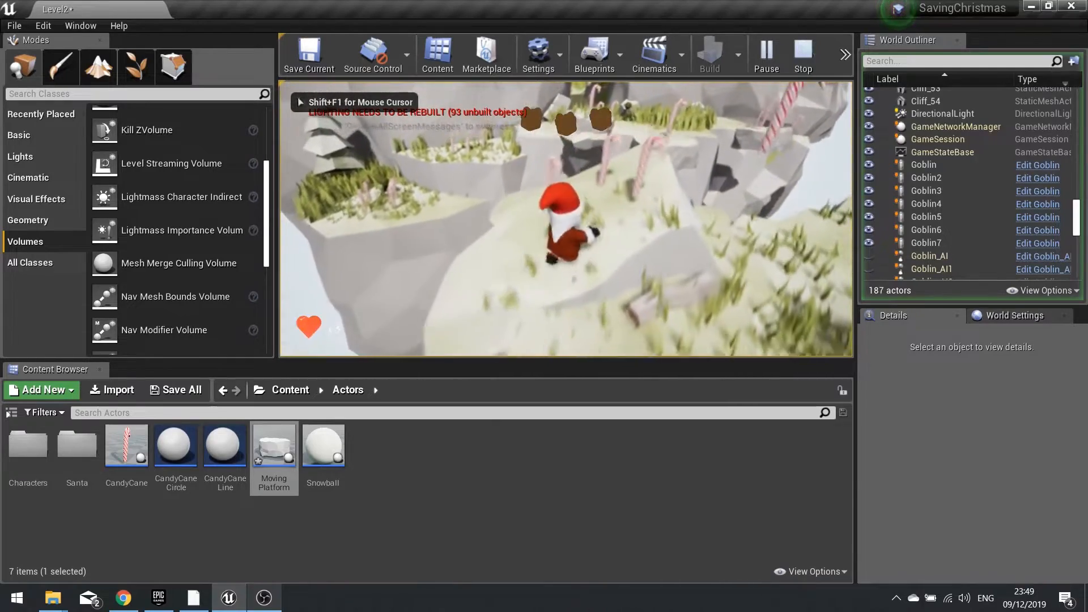
pyautogui.press('w')
pyautogui.press('w')
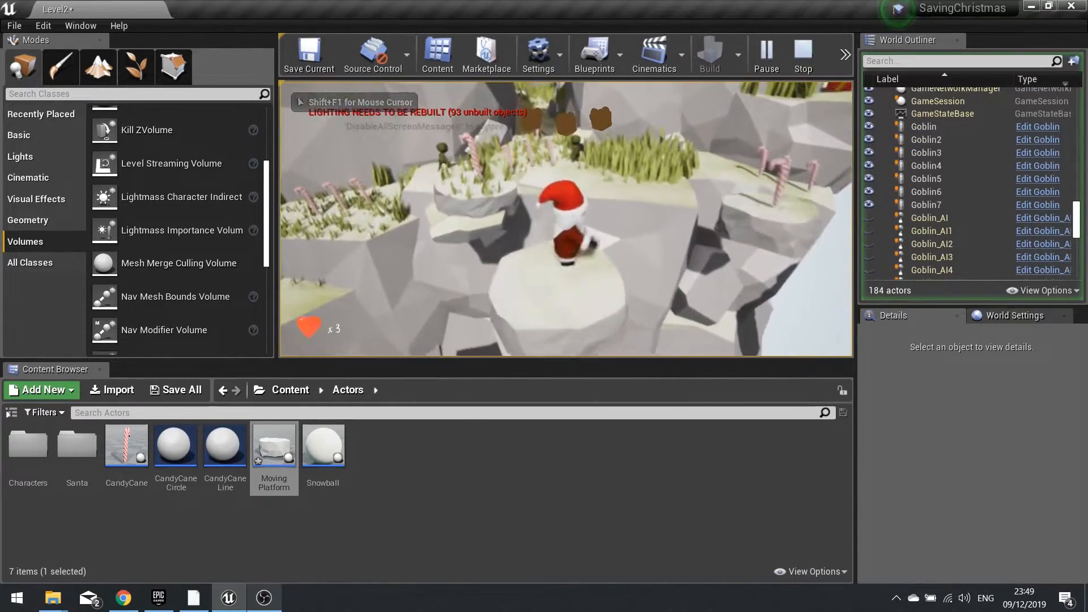
pyautogui.press('space')
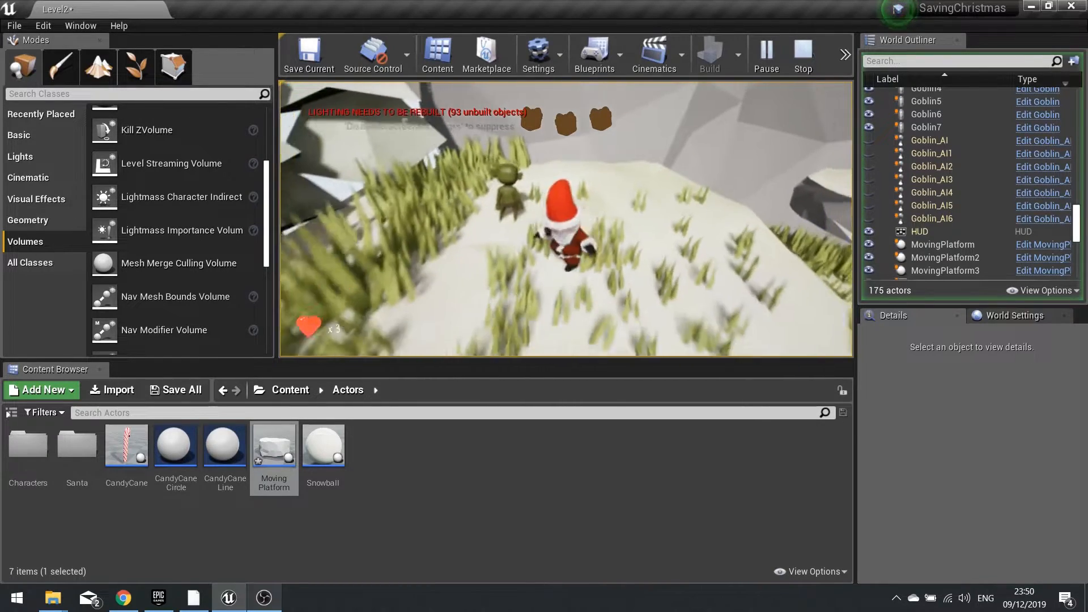
pyautogui.scroll(-2, 972, 183)
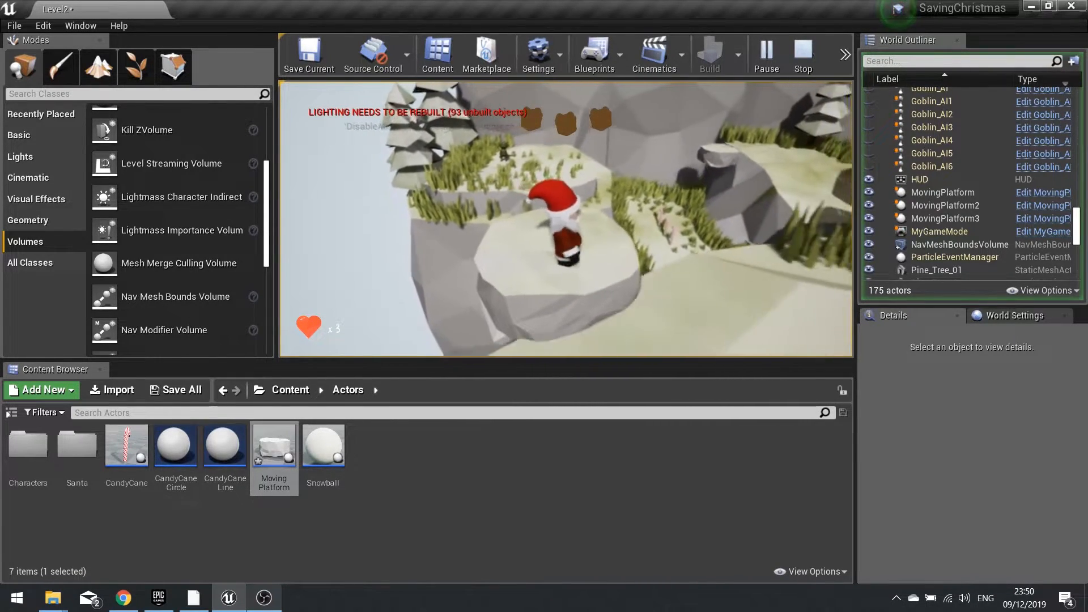
# Step: Get off the third platform onto the neighbouring cliff top, collect the present there, and jump back down towards the cave
pyautogui.press('w')
pyautogui.press('space')
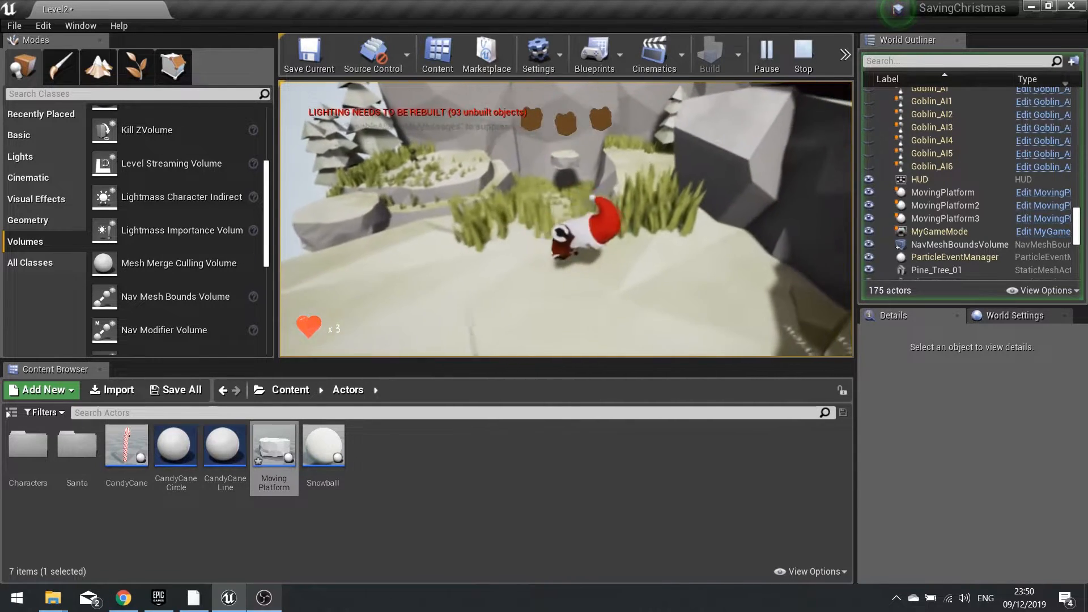
pyautogui.press('d')
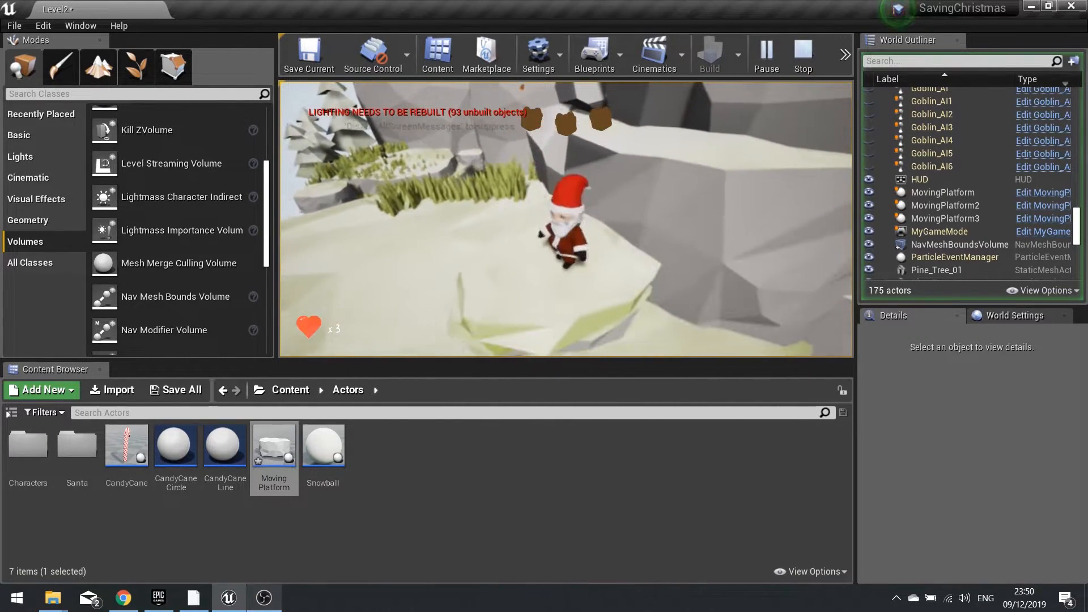
pyautogui.press('s')
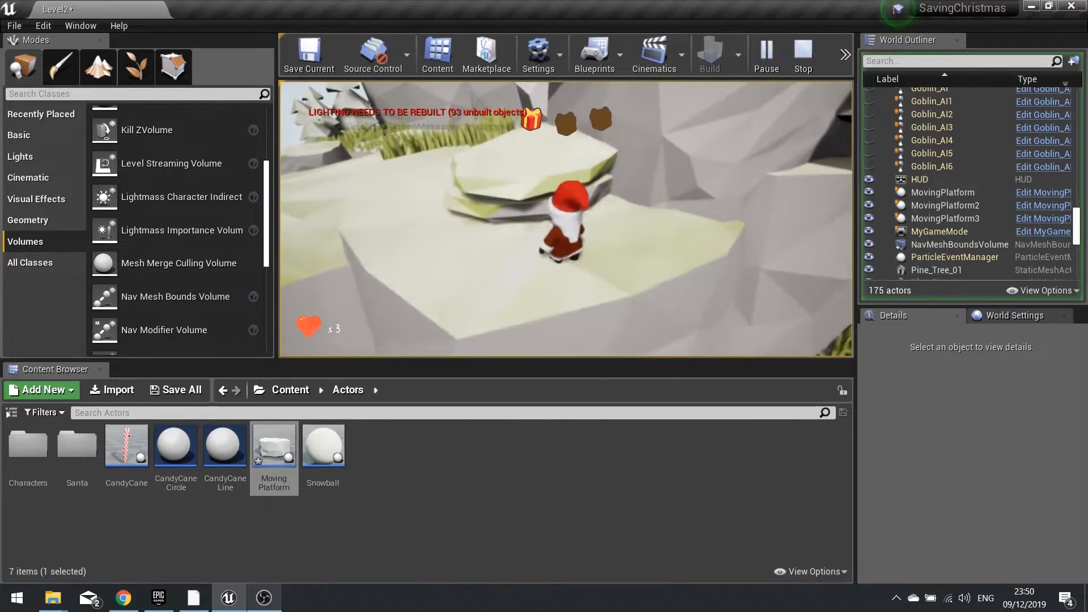
pyautogui.press('w')
pyautogui.press('space')
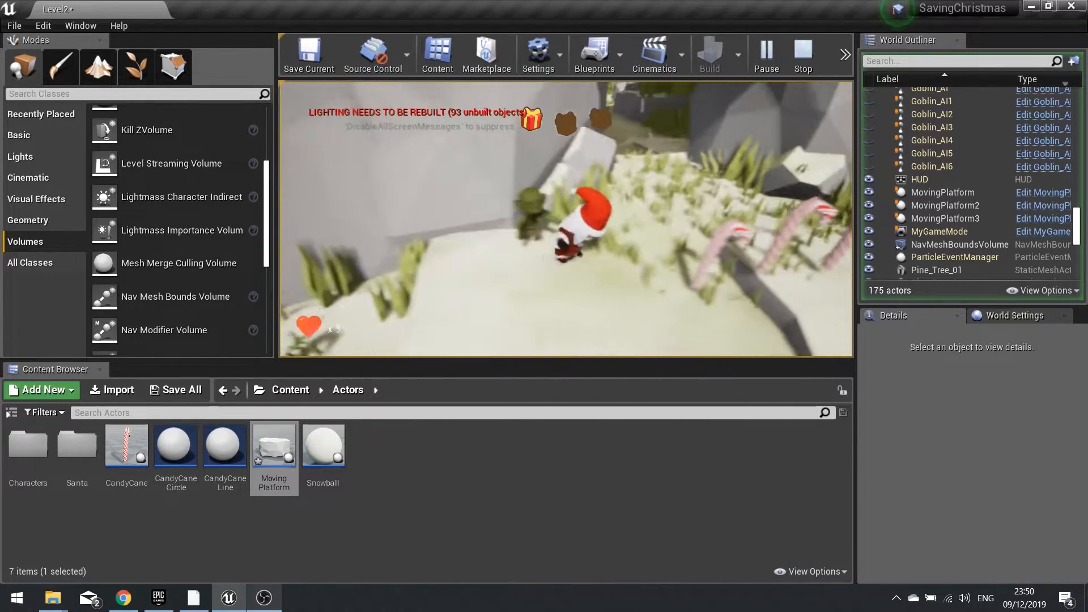
# Step: Run the character back through the cave passage to the cliff edge above the open drop
pyautogui.press('w')
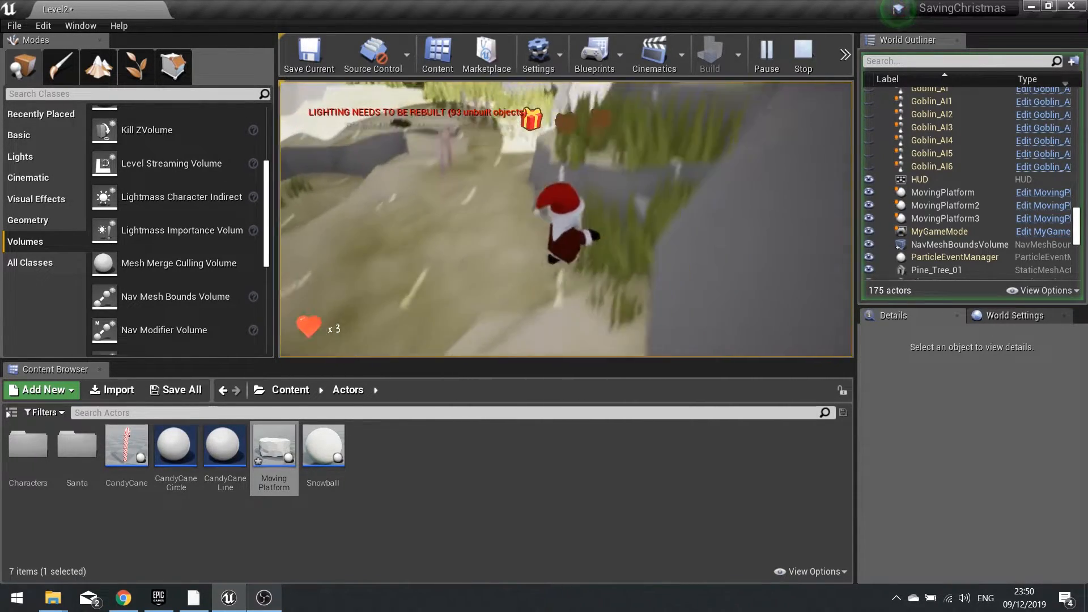
pyautogui.press('space')
pyautogui.press('w')
pyautogui.press('space')
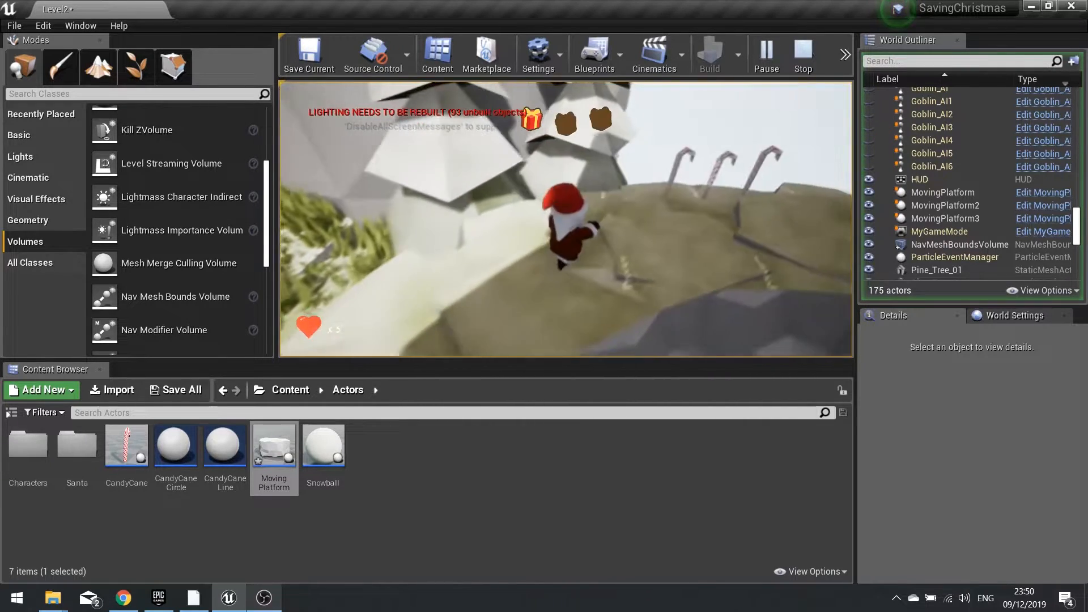
pyautogui.press('w')
pyautogui.press('s')
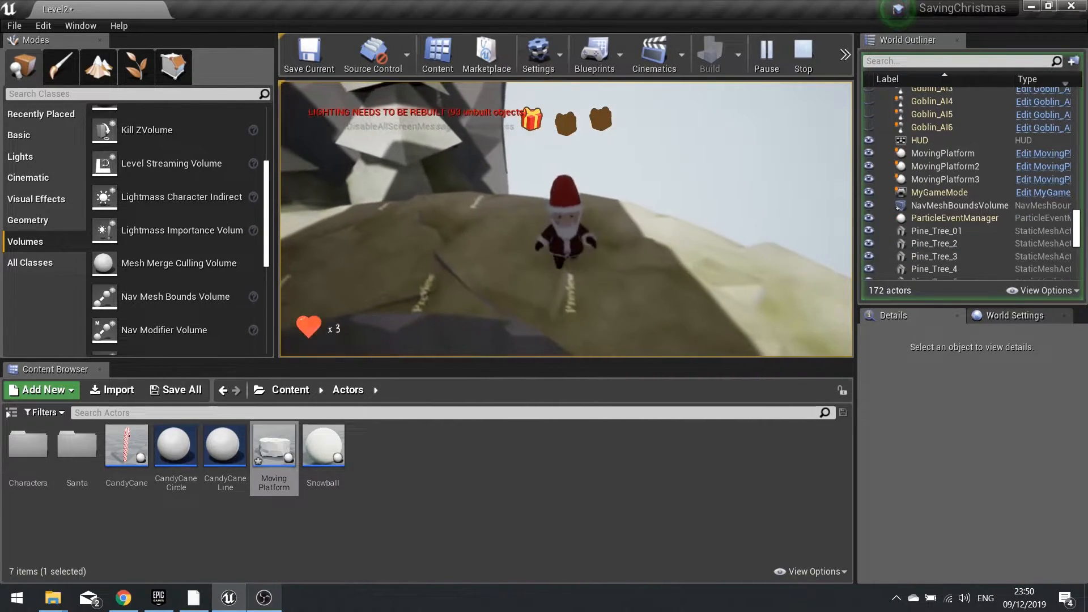
# Step: Ride the second moving platform across the open drop and step off beside the present on the opposite ledge
pyautogui.press('s')
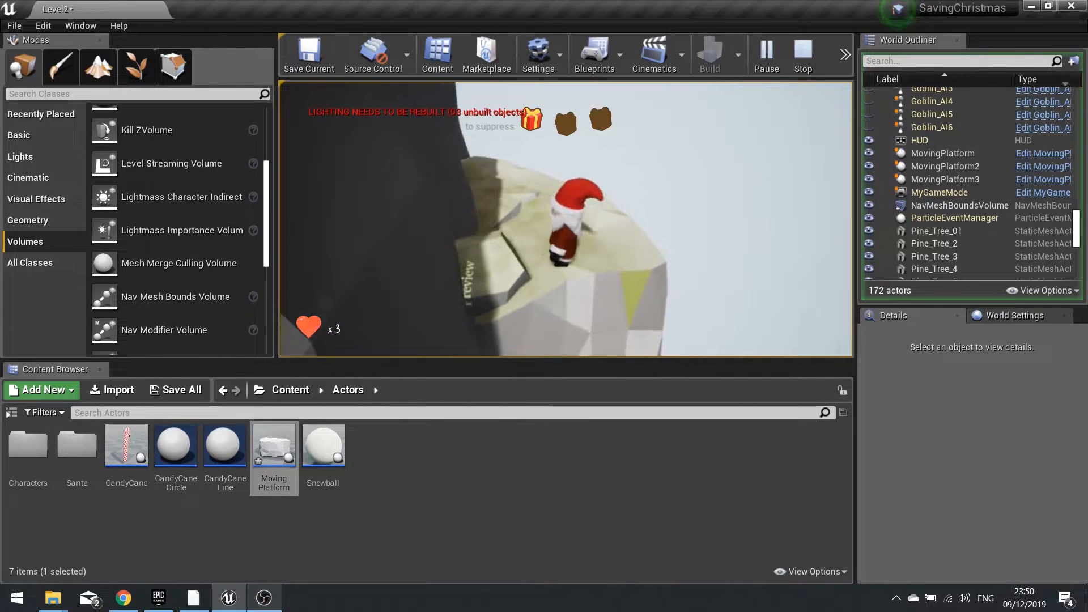
pyautogui.press('s')
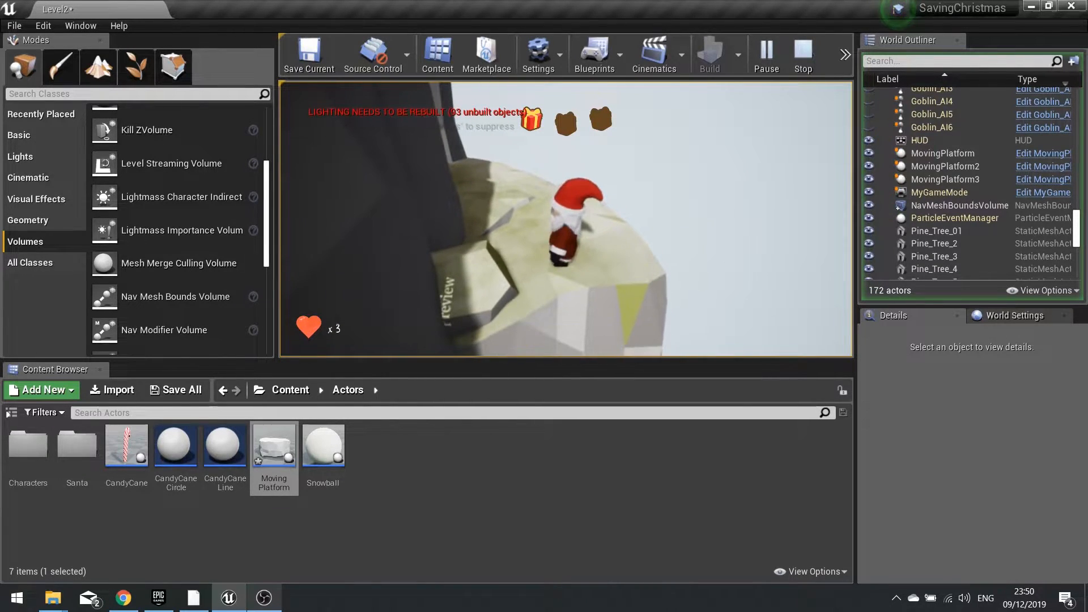
pyautogui.press('s')
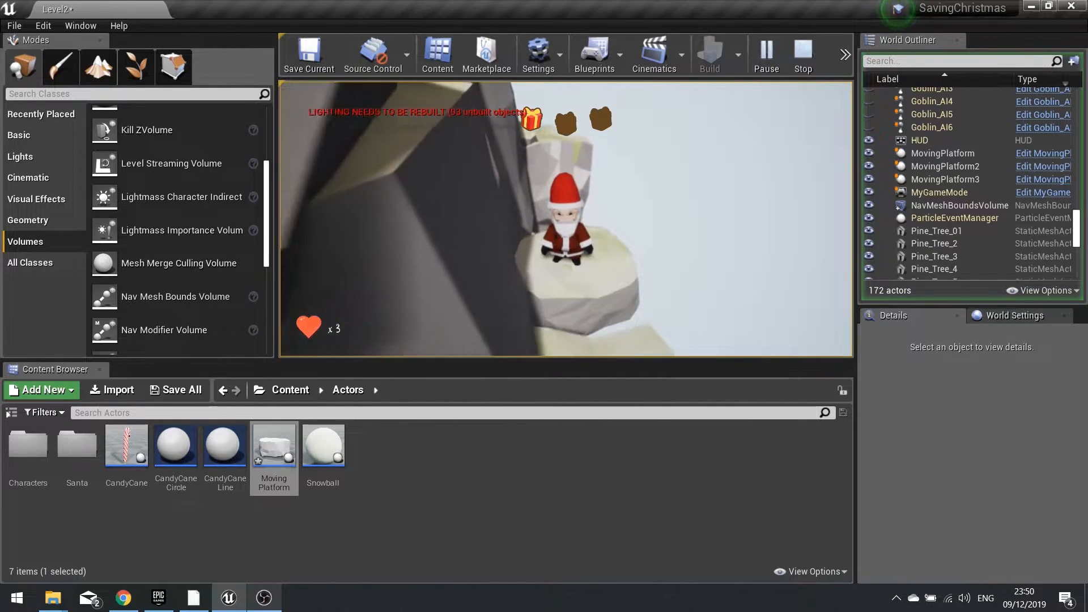
pyautogui.press('s')
pyautogui.press('a')
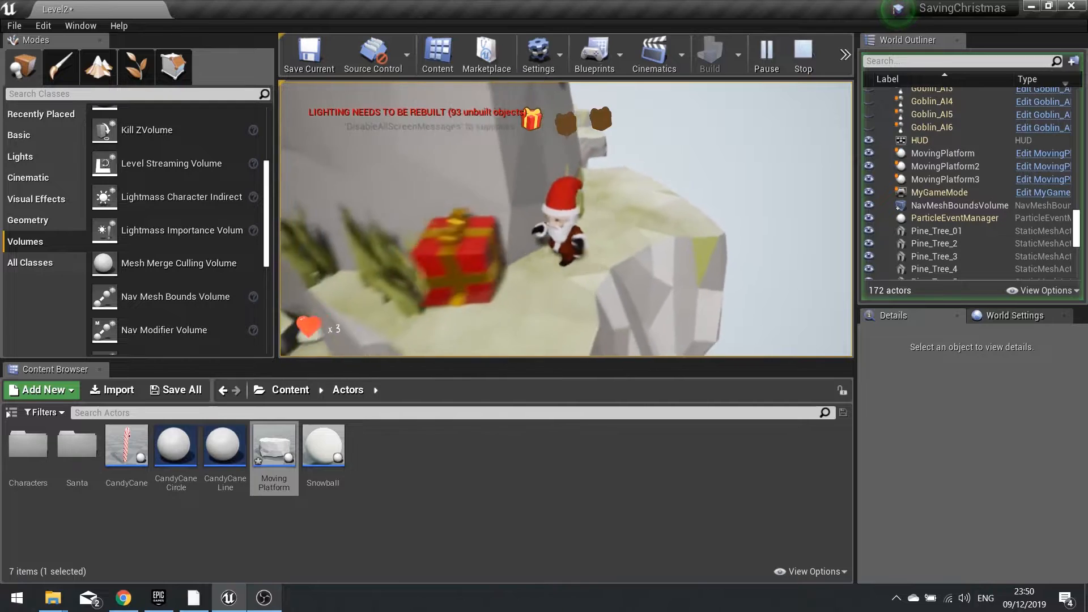
# Step: Collect the present, run on past the goblin to the grass near the cave, and end the play-test
pyautogui.press('w')
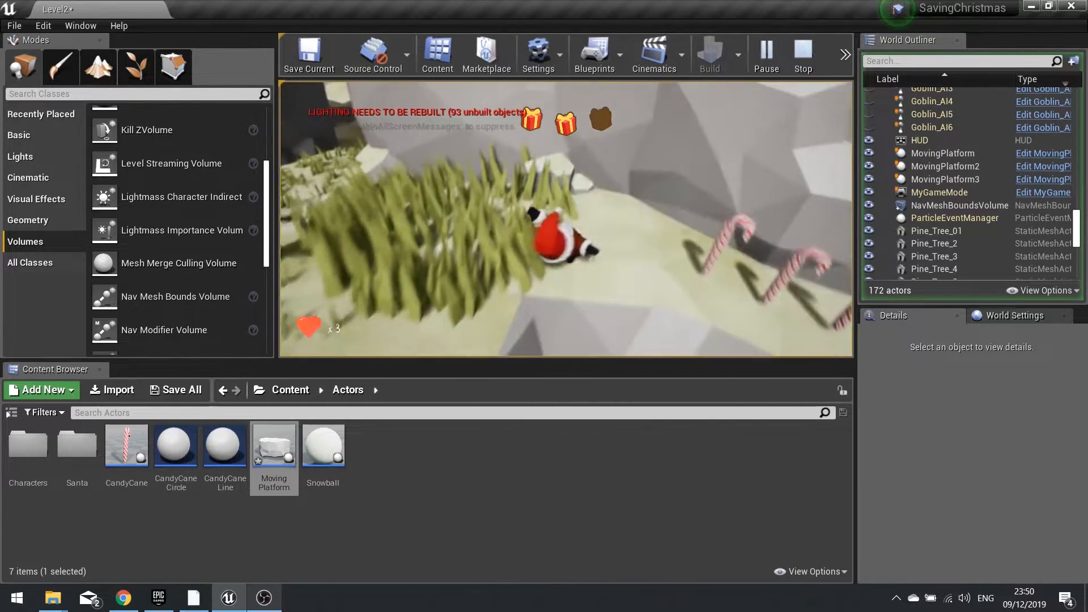
pyautogui.press('d')
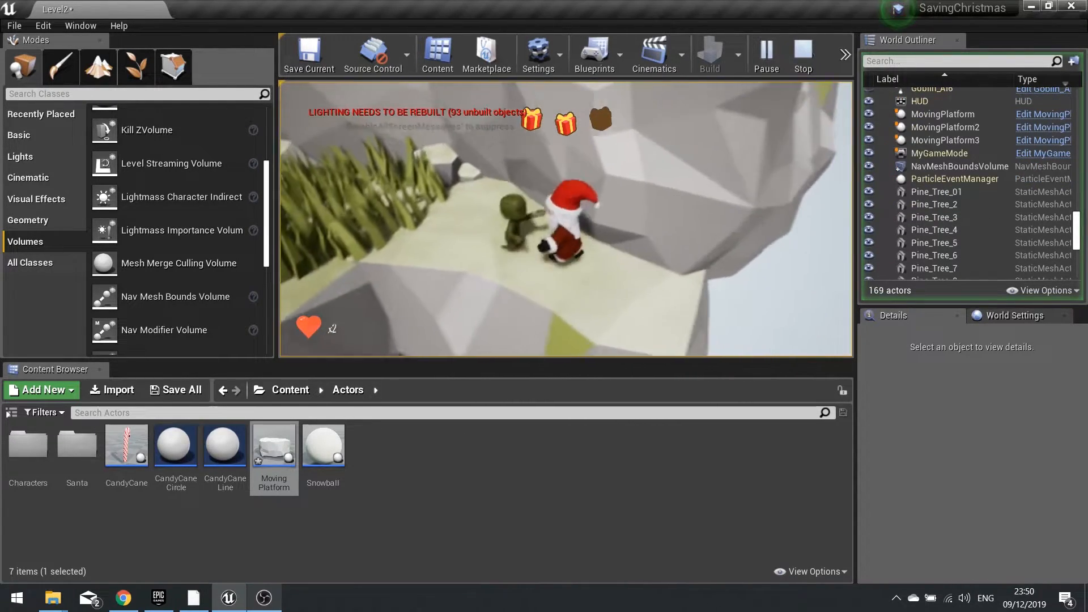
pyautogui.press('s')
pyautogui.press('a')
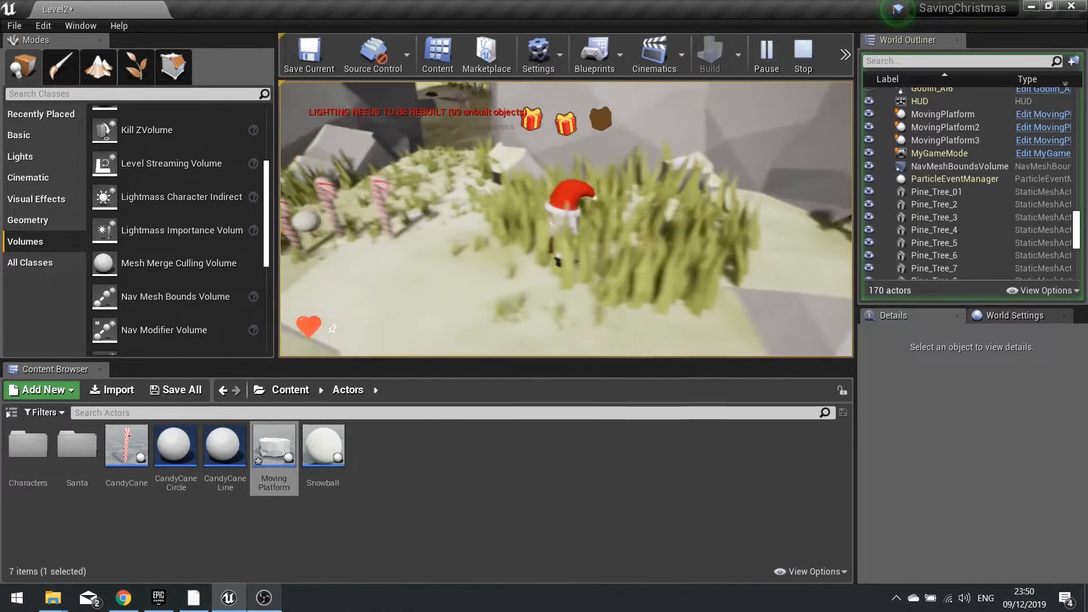
pyautogui.press('Escape')
# Step: Select the third moving platform in the level and open the MovingPlatform blueprint at its PlatformPosition timeline
pyautogui.press('s')
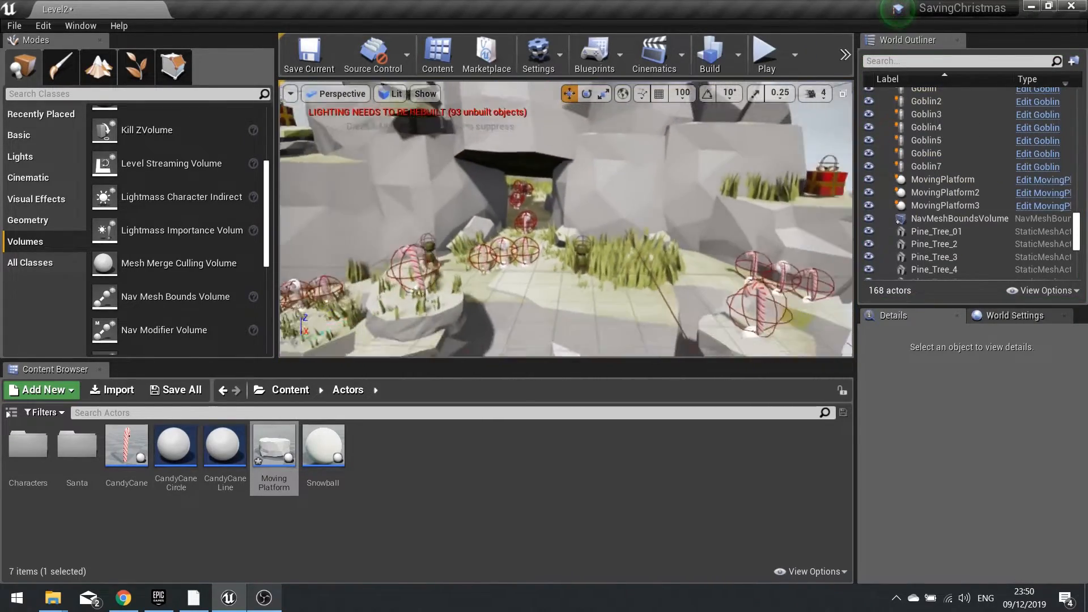
pyautogui.press('w')
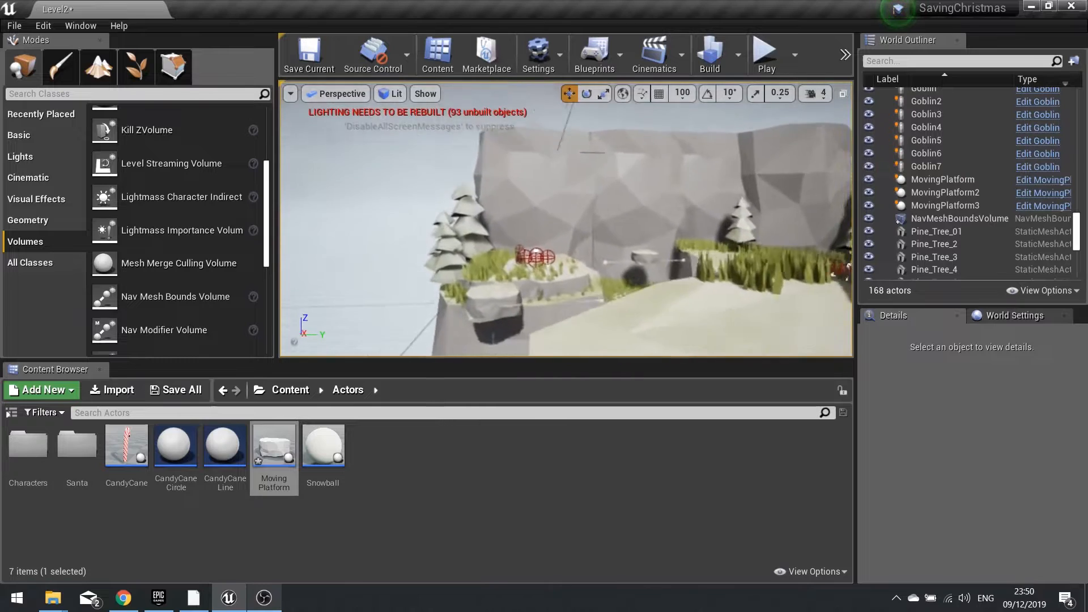
pyautogui.moveTo(567, 226); pyautogui.dragTo(556, 255, button='right')
pyautogui.click(567, 278)
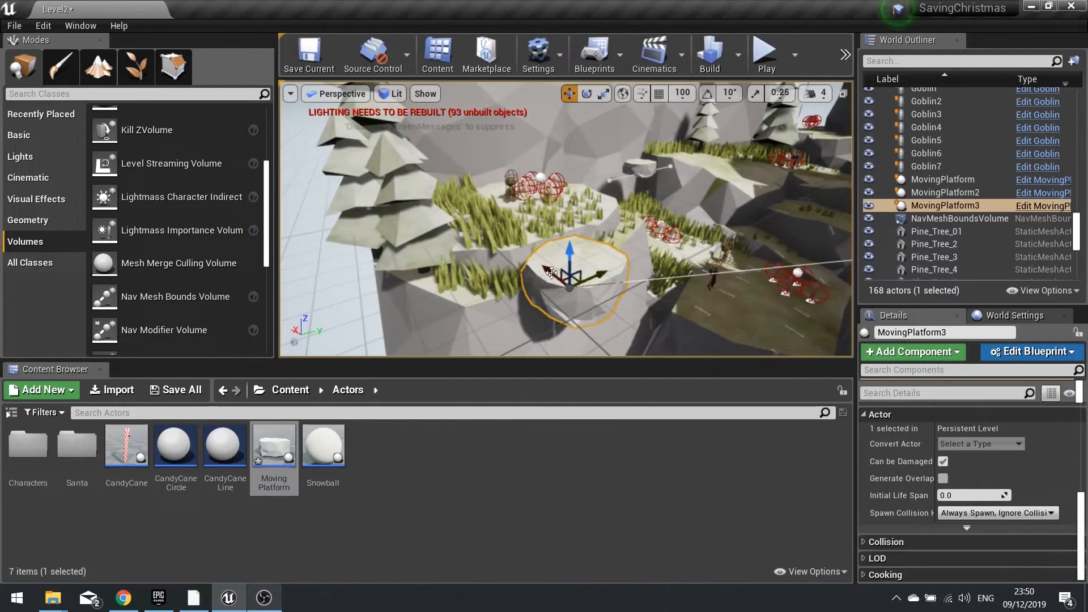
pyautogui.doubleClick(274, 447)
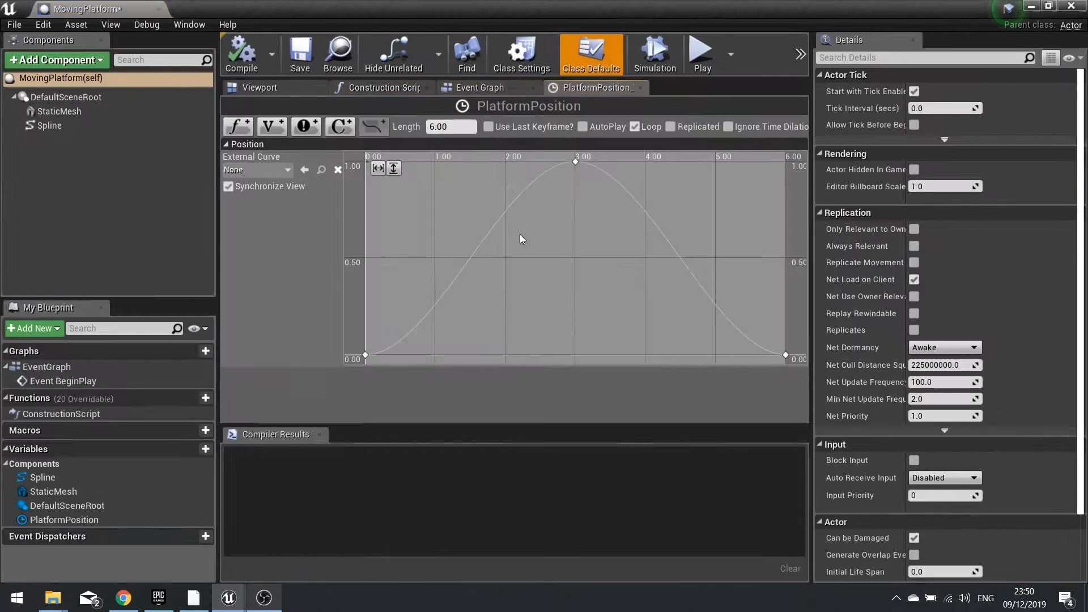
# Step: Add a key to the Position curve beyond its last key and set the new key's time to 8.0
pyautogui.moveTo(714, 301); pyautogui.dragTo(489, 277, button='right')
pyautogui.keyDown('shift'); pyautogui.click(616, 325); pyautogui.keyUp('shift')
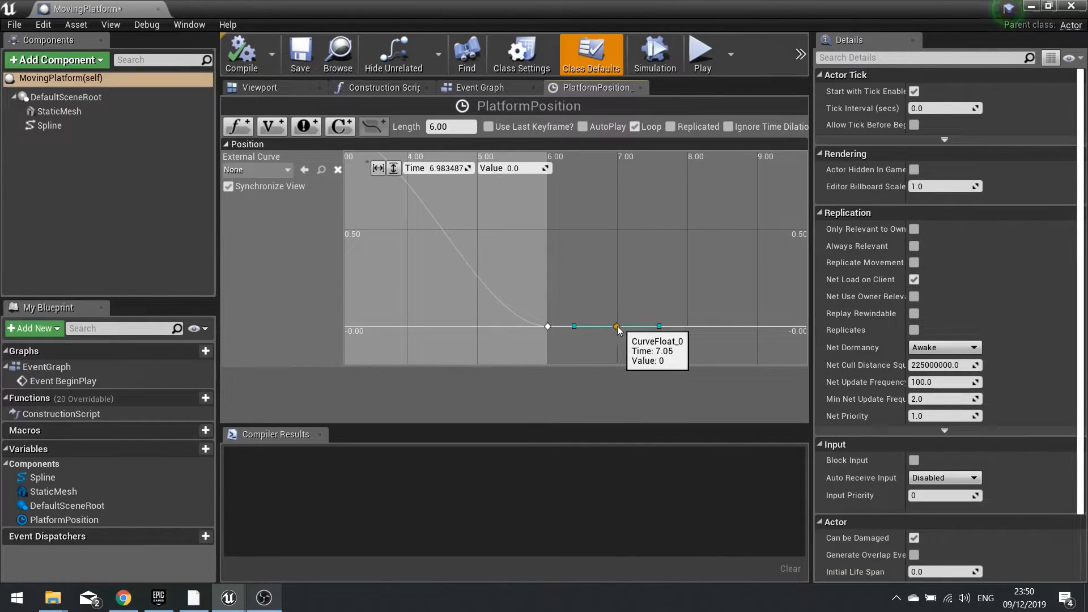
pyautogui.moveTo(616, 325); pyautogui.dragTo(651, 326)
pyautogui.click(450, 173)
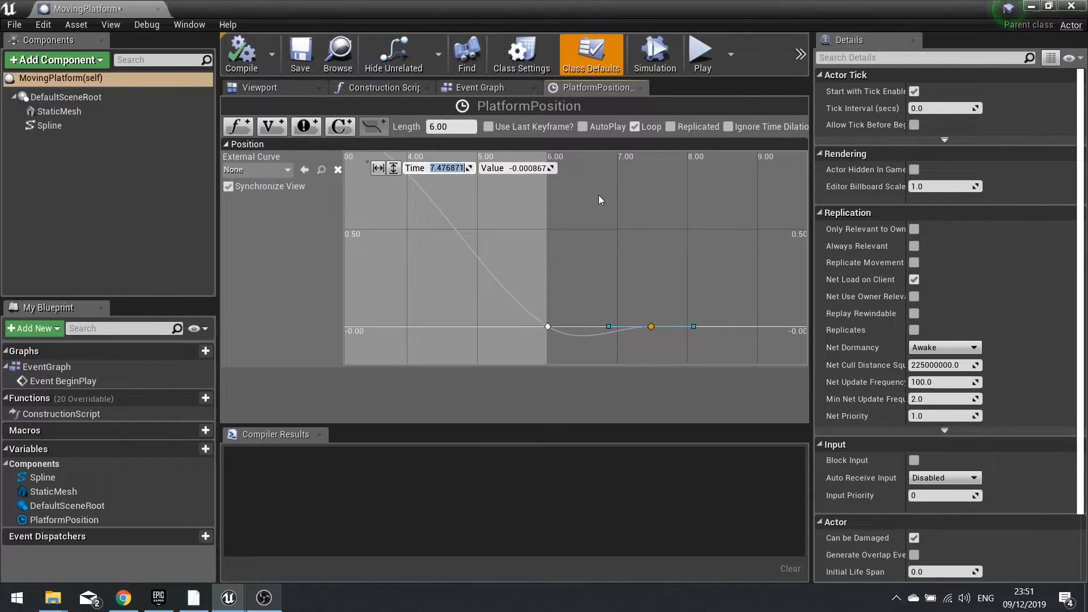
pyautogui.write('8.0')
pyautogui.press('Return')
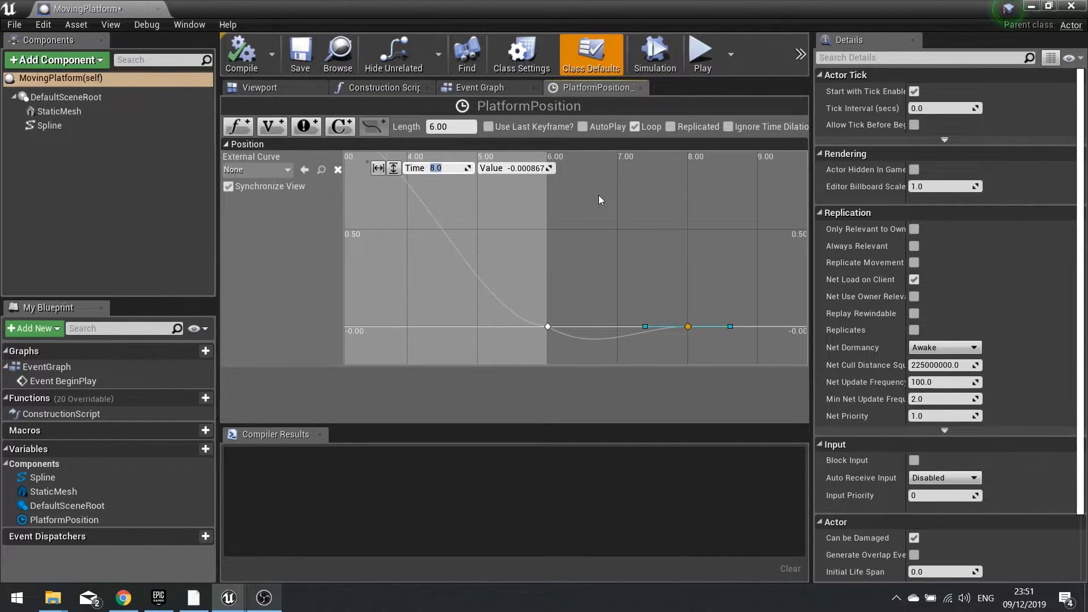
# Step: Set the new Position key's value to 0.0 and give the key at time 6.0 Linear interpolation
pyautogui.click(533, 165)
pyautogui.write('0.0')
pyautogui.press('Return')
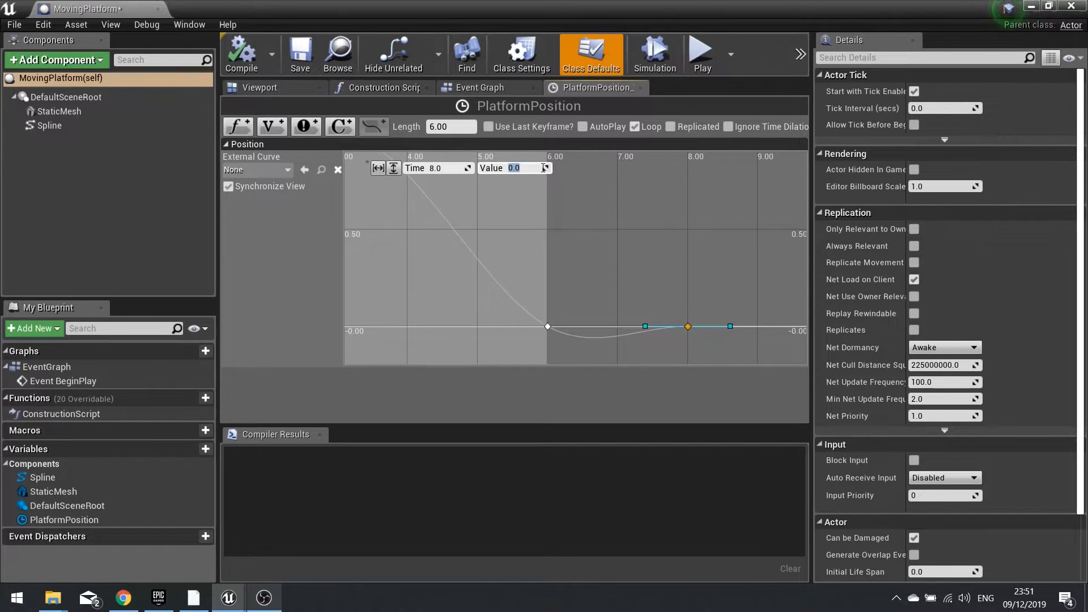
pyautogui.rightClick(688, 327)
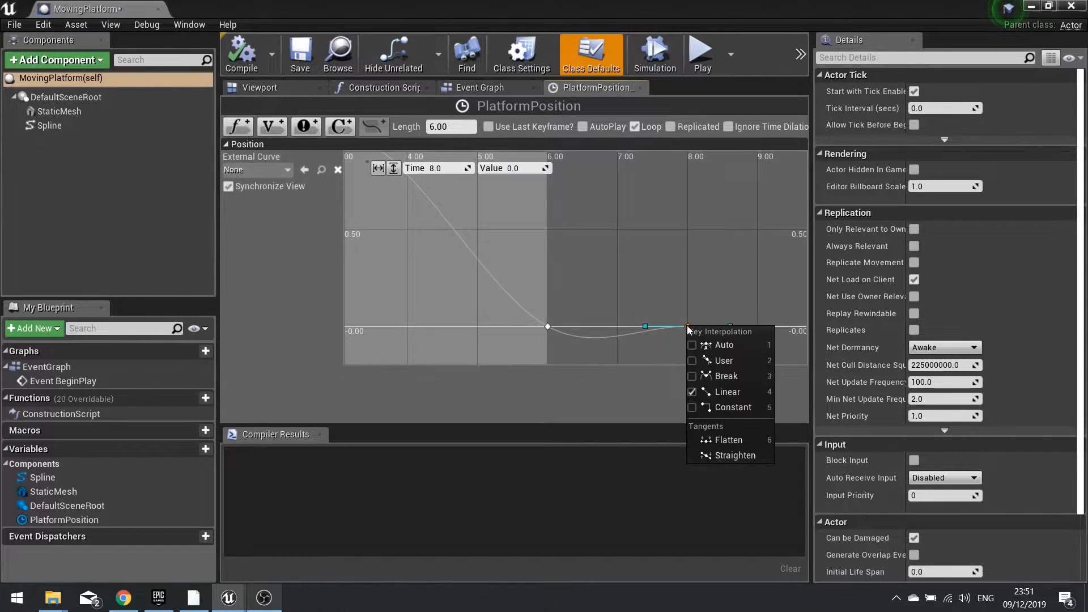
pyautogui.rightClick(544, 327)
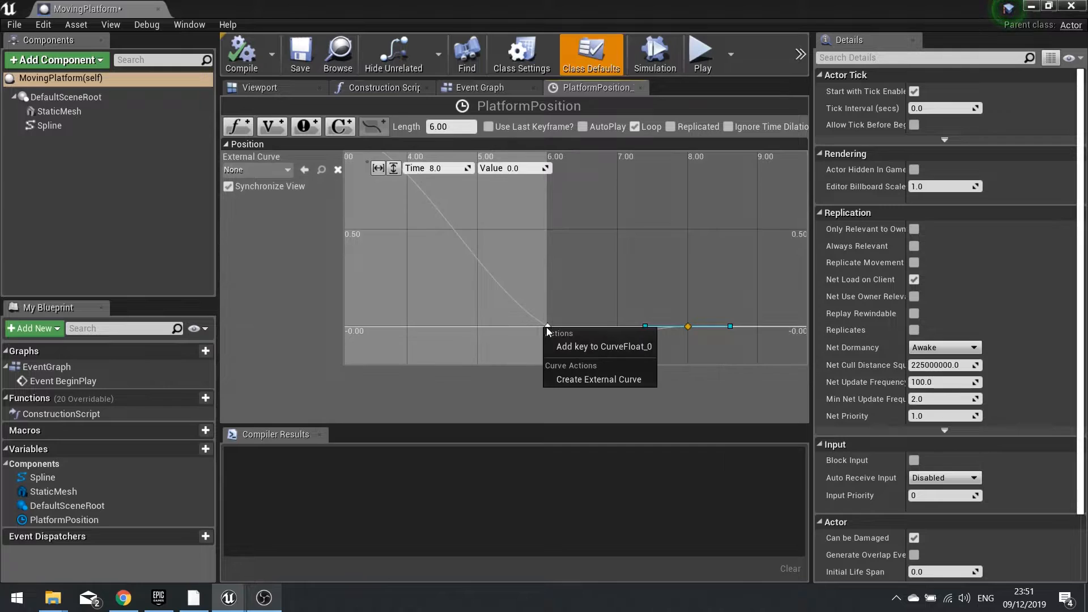
pyautogui.rightClick(547, 328)
pyautogui.click(586, 380)
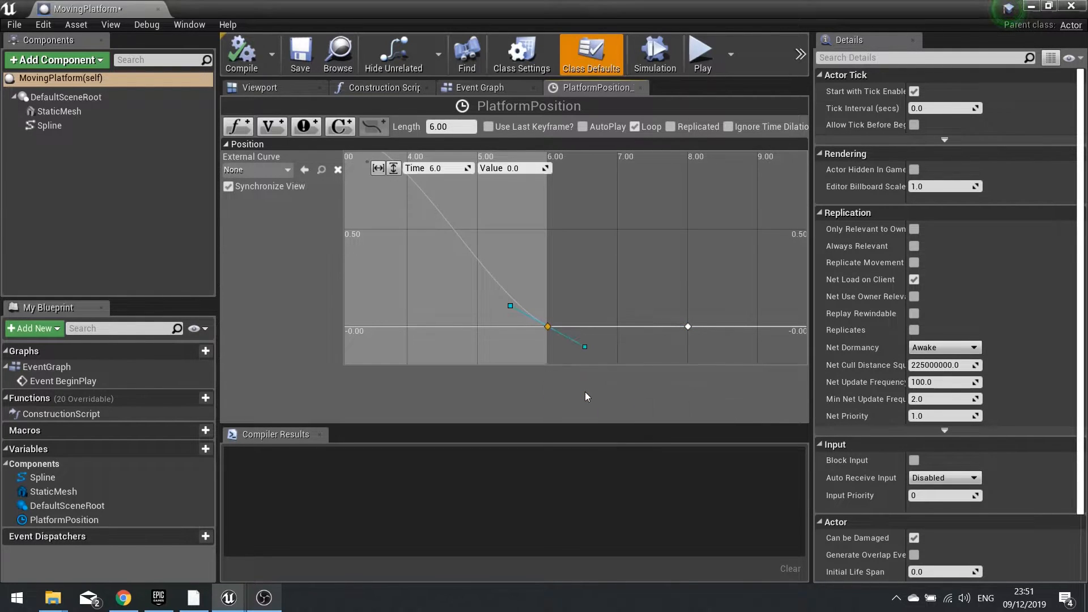
# Step: Add a key to the Position curve before its first key and set the new key's time to -2.0
pyautogui.scroll(-3, 397, 242)
pyautogui.moveTo(397, 241); pyautogui.dragTo(748, 234, button='right')
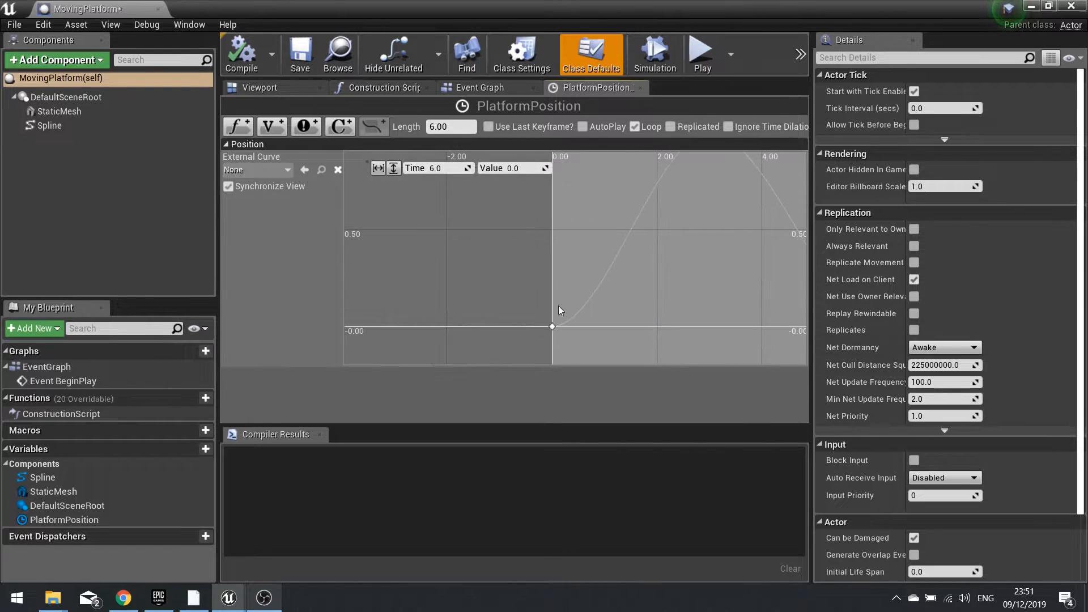
pyautogui.click(551, 325)
pyautogui.keyDown('shift'); pyautogui.click(467, 326); pyautogui.keyUp('shift')
pyautogui.click(451, 168)
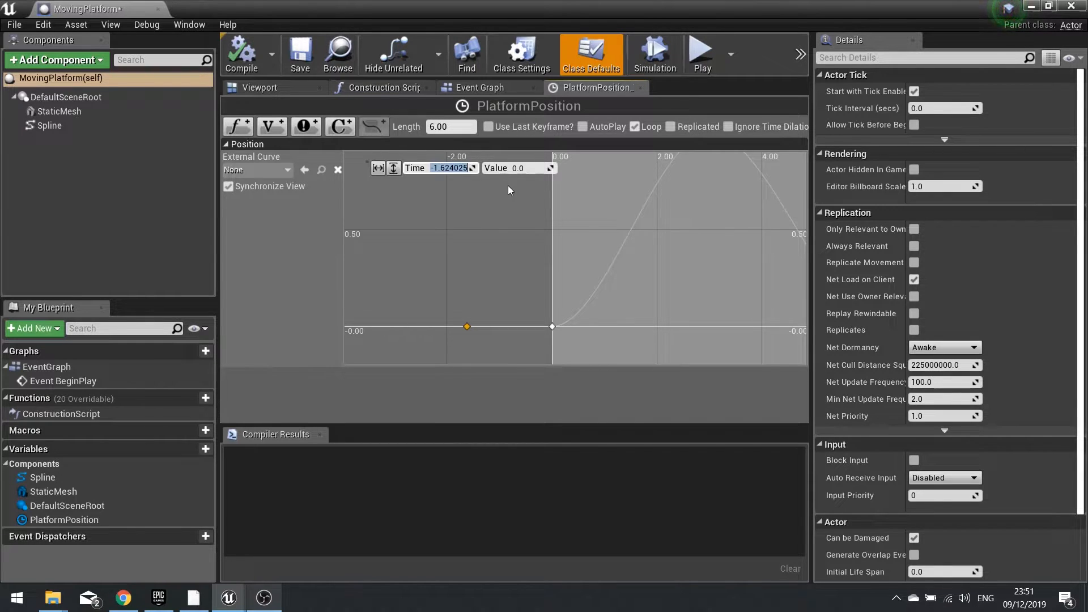
pyautogui.write('-2')
pyautogui.press('Return')
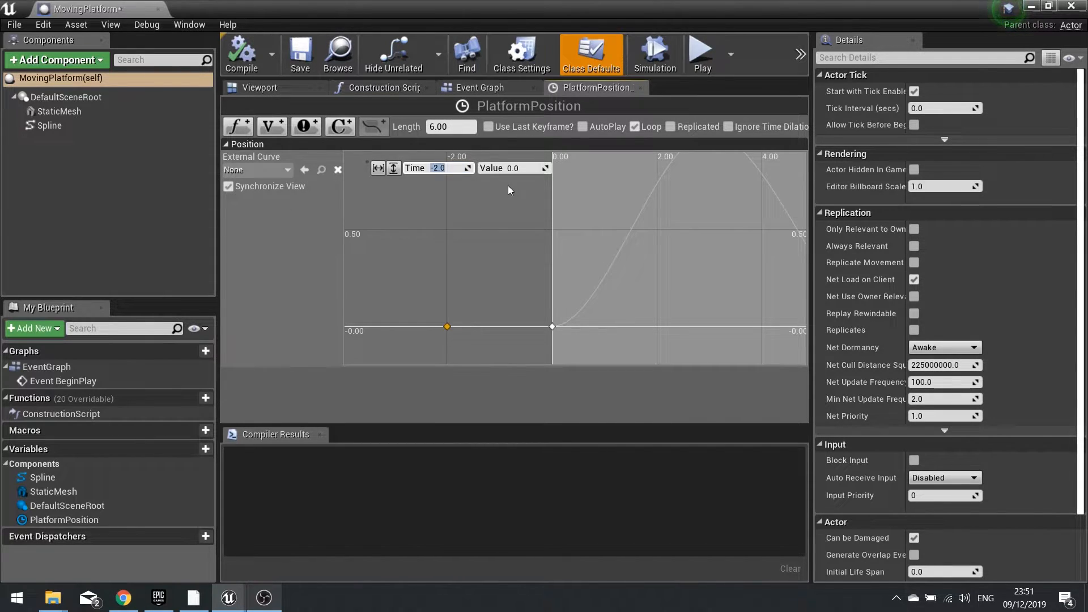
pyautogui.click(514, 169)
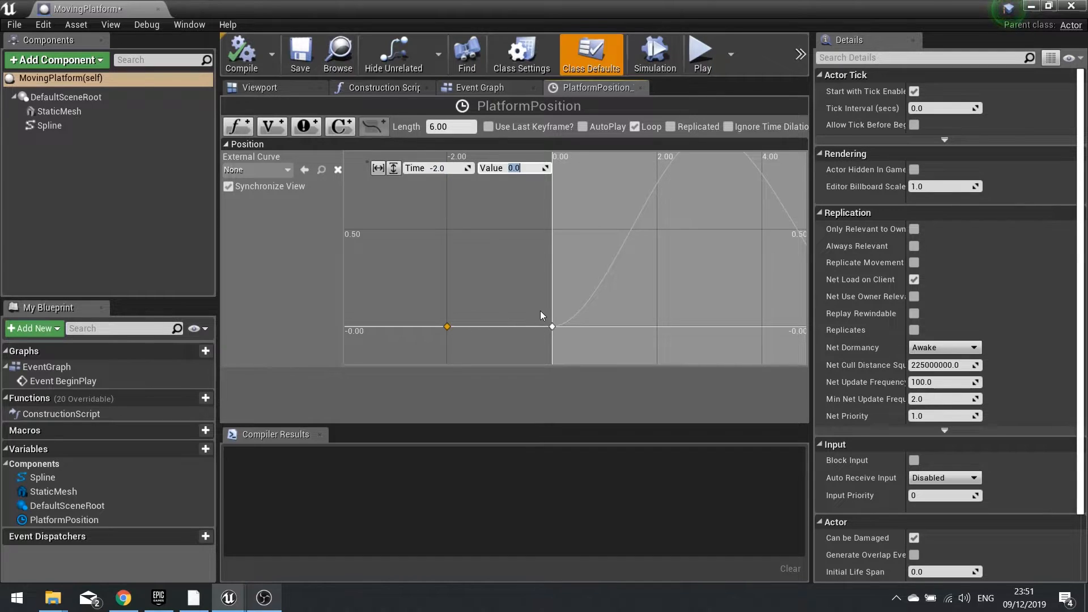
# Step: Select all the Position keys, shift them along the timeline by about 2 seconds, and set the first key's time to 0.0
pyautogui.moveTo(729, 336); pyautogui.dragTo(386, 197)
pyautogui.moveTo(438, 306); pyautogui.dragTo(492, 310)
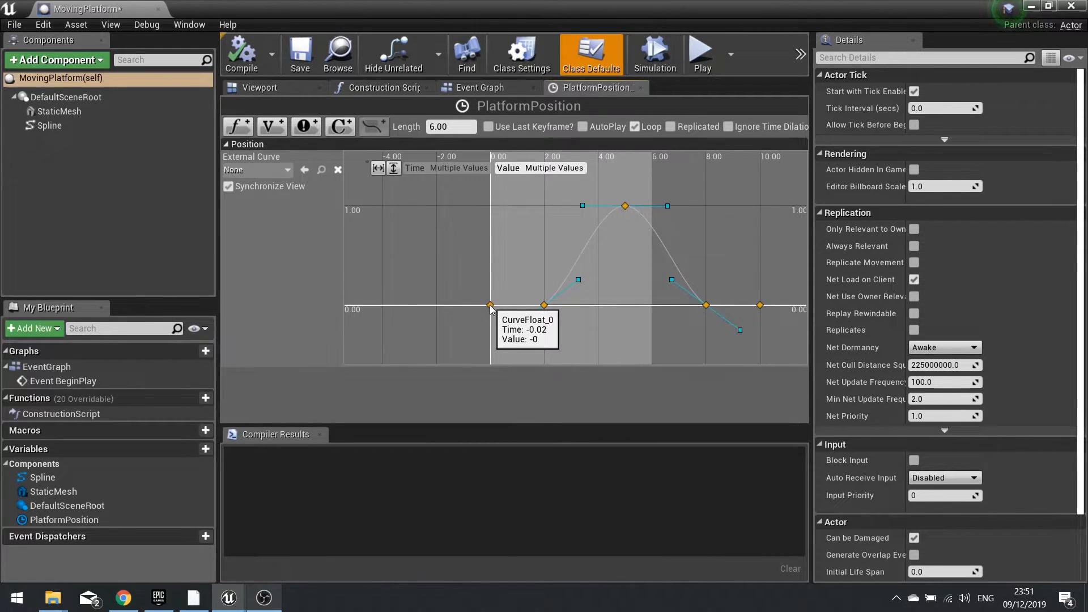
pyautogui.click(491, 306)
pyautogui.click(453, 167)
pyautogui.write('0')
pyautogui.press('Return')
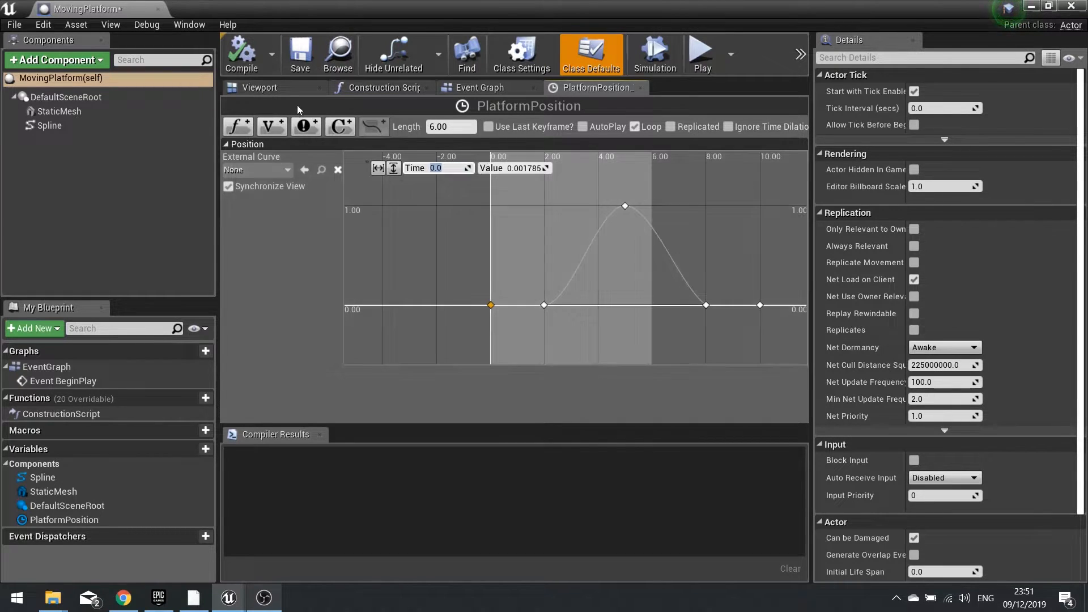
# Step: Compile and close the MovingPlatform blueprint, and start a play-test of the level
pyautogui.click(242, 55)
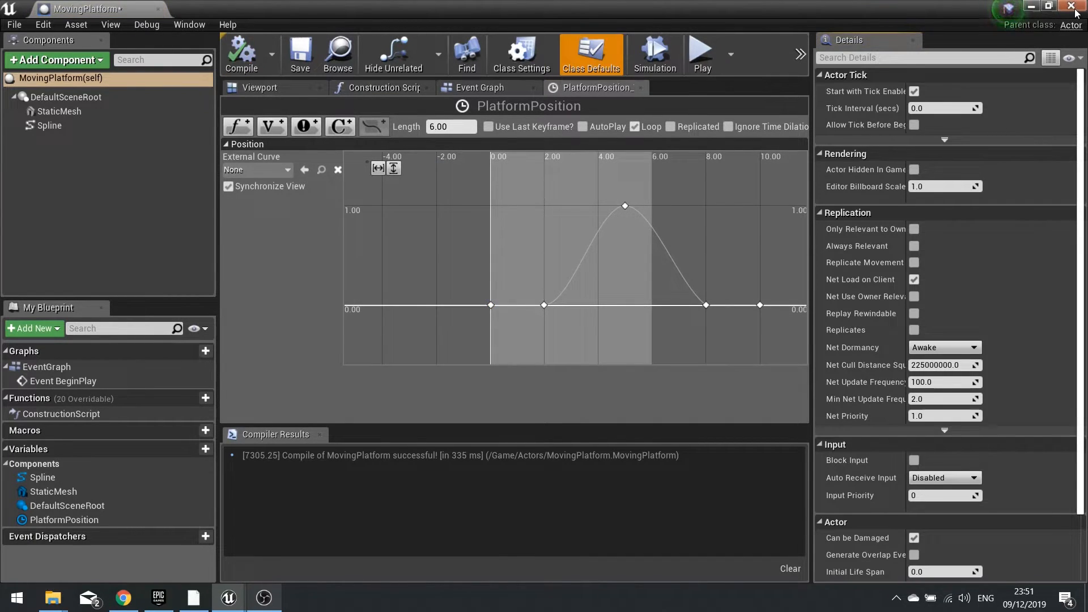
pyautogui.click(1071, 7)
pyautogui.click(765, 54)
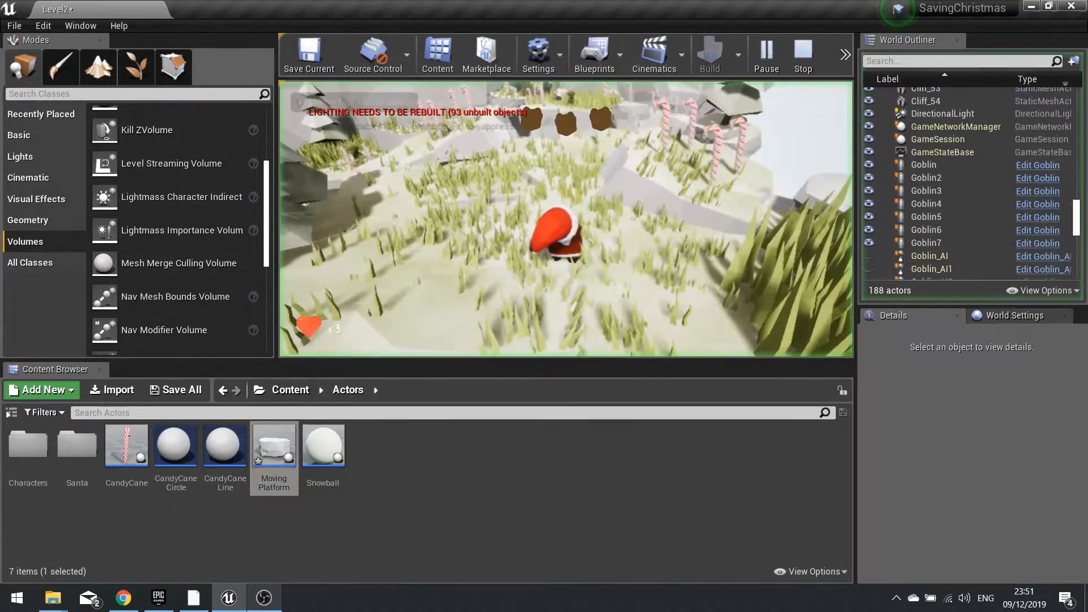
# Step: Run Santa along the grassy ledge and jump across the stone platform to the grass in front of the cave
pyautogui.press('w')
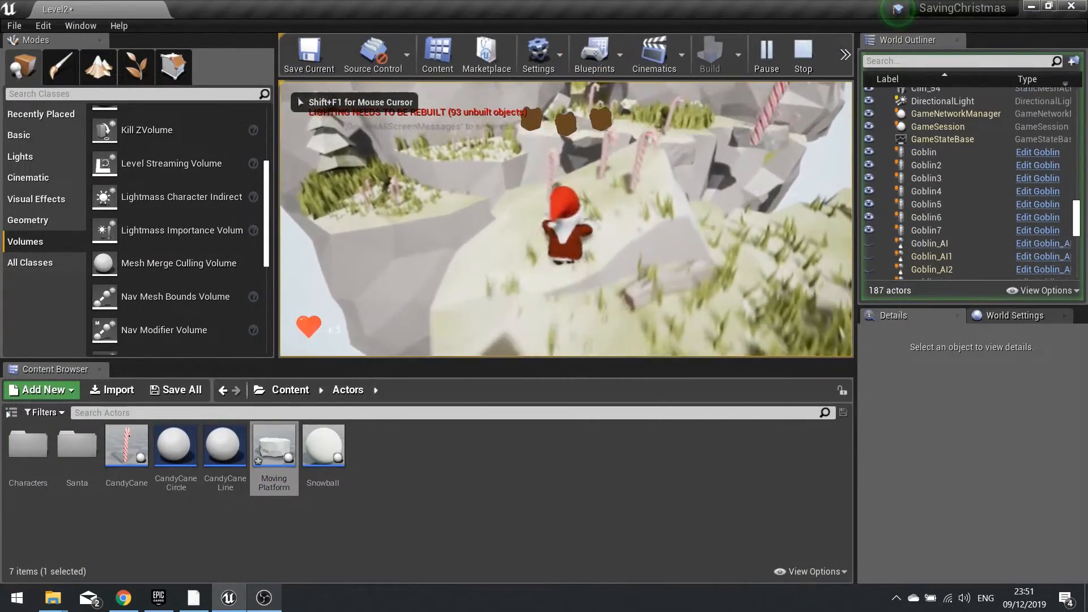
pyautogui.press('w')
pyautogui.press('space')
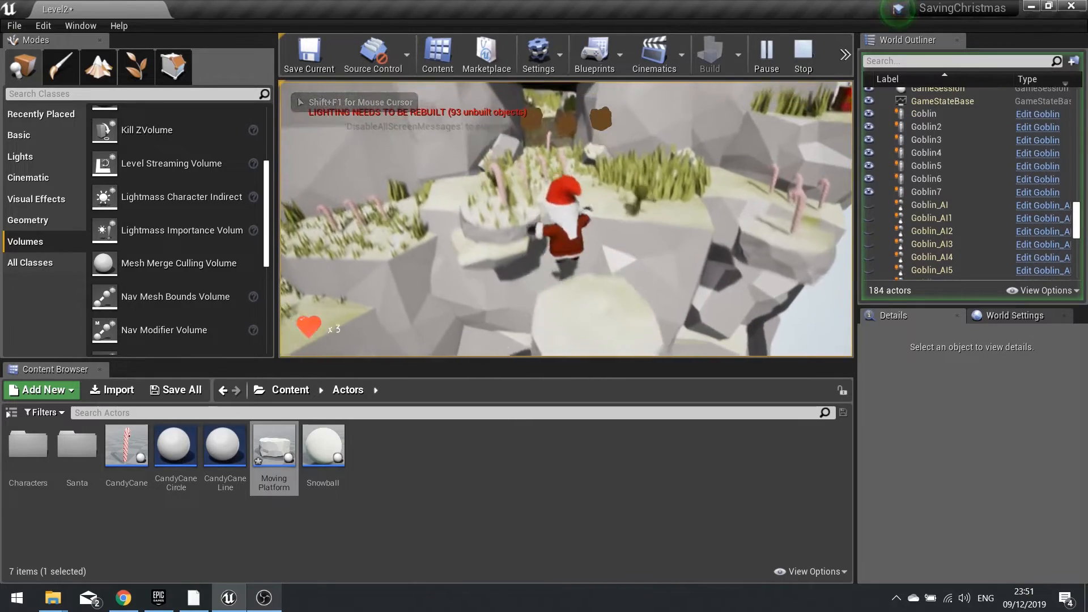
pyautogui.press('space')
pyautogui.press('w')
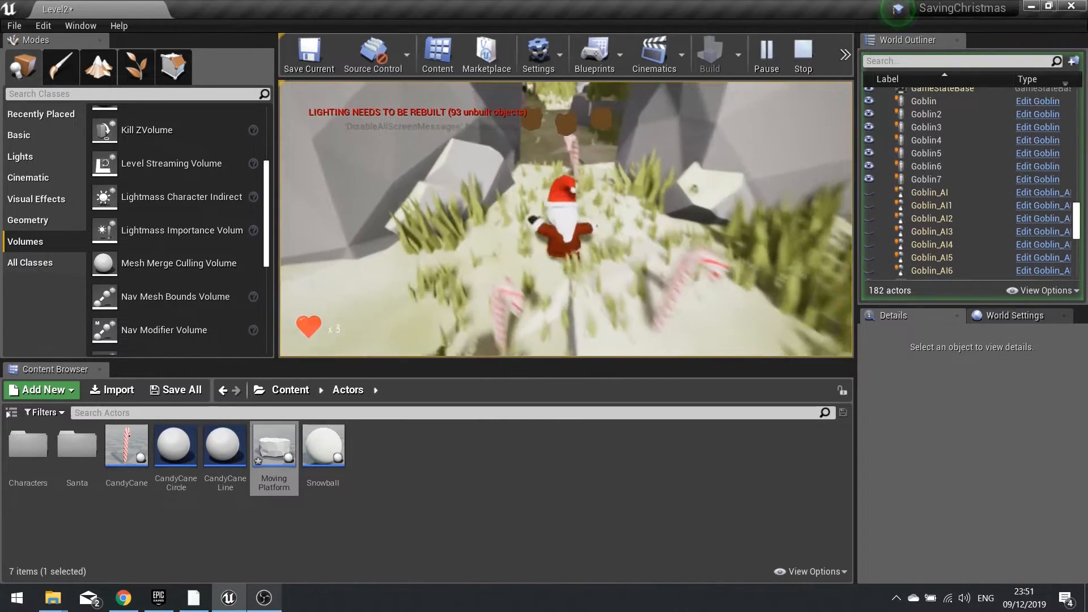
# Step: Run on through the cave and past the candy canes on the brown slope to collect the first present
pyautogui.press('w')
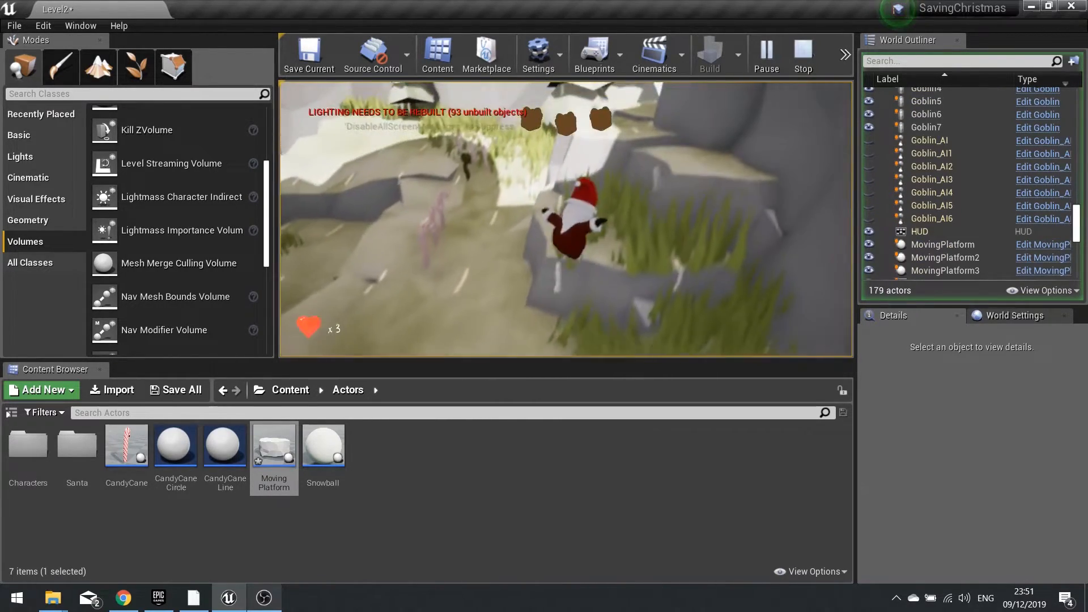
pyautogui.press('w')
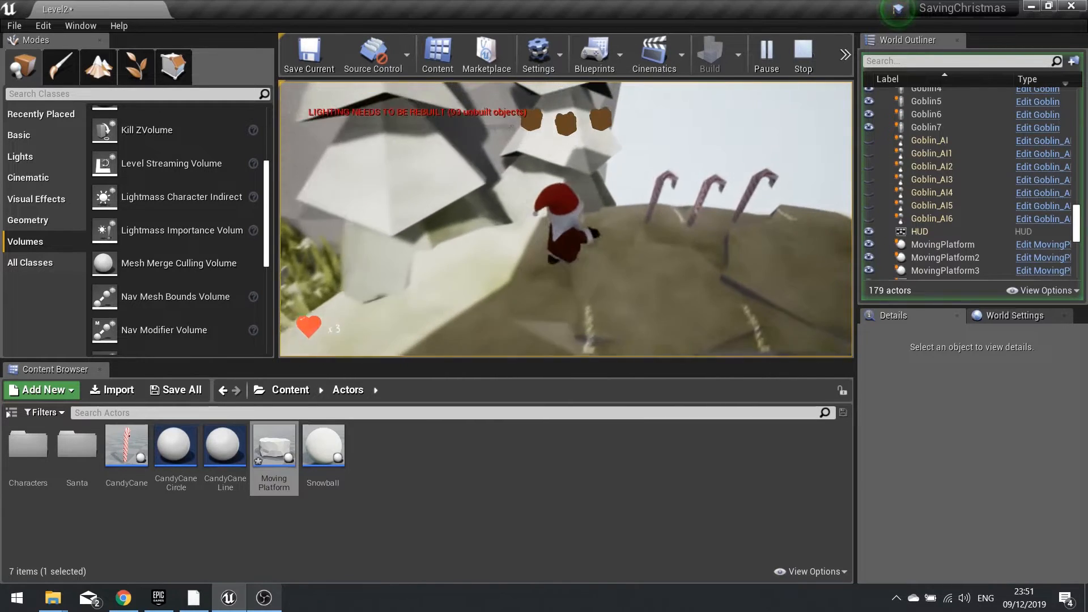
pyautogui.press('w')
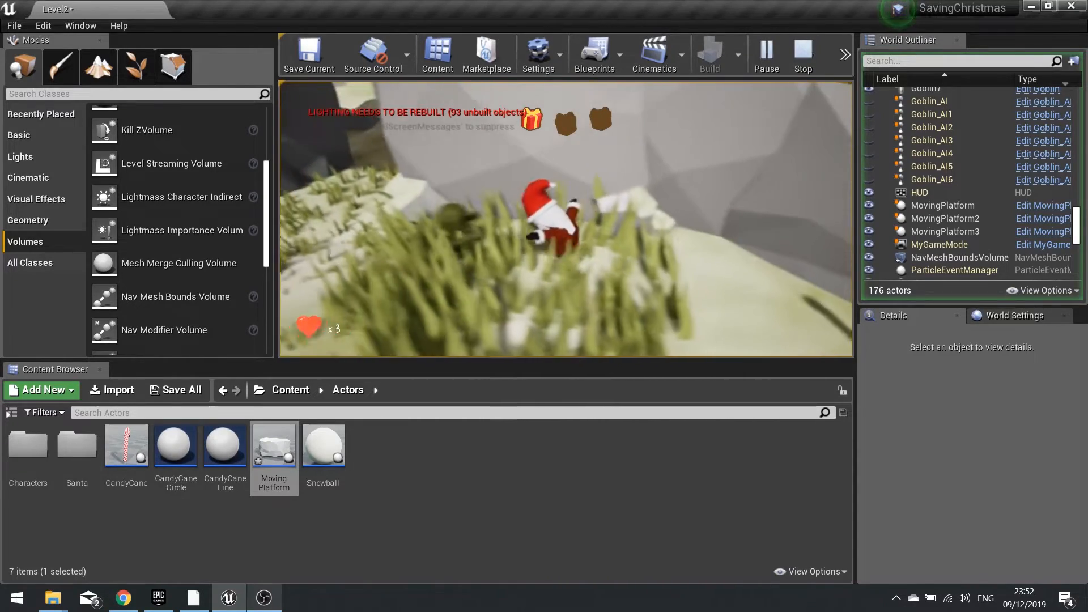
# Step: Run past the goblin at the cave entrance and along the grass beside the candy cane
pyautogui.press('a')
pyautogui.press('w')
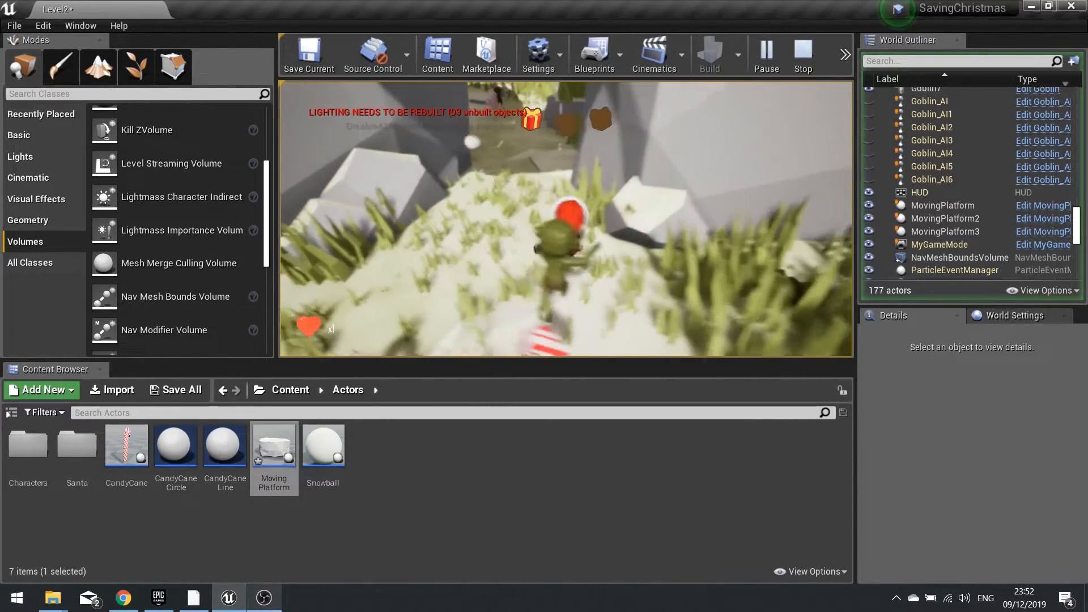
pyautogui.press('s')
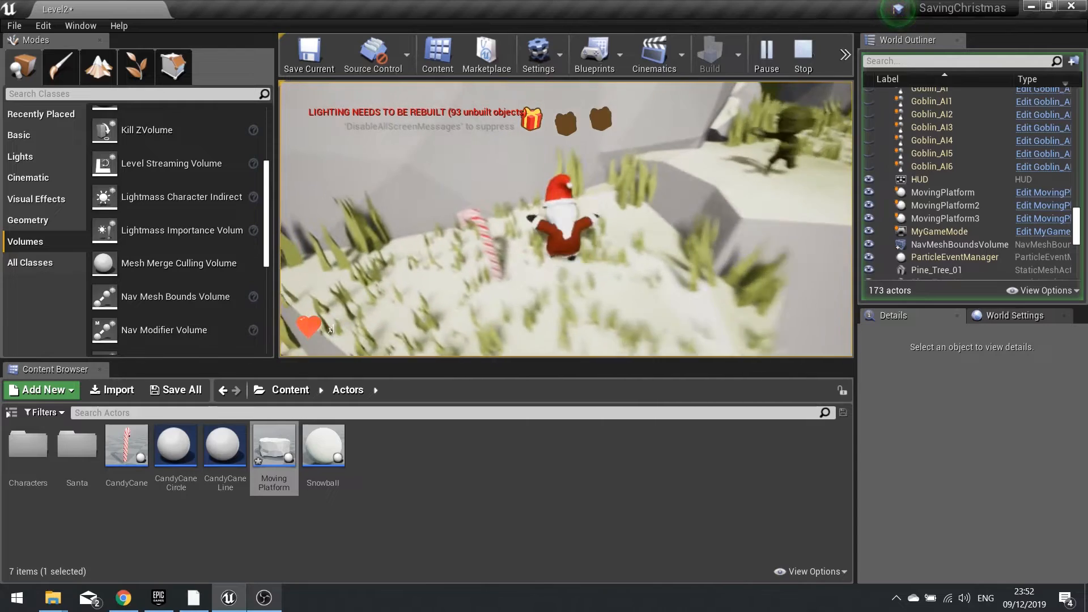
pyautogui.press('a')
pyautogui.press('w')
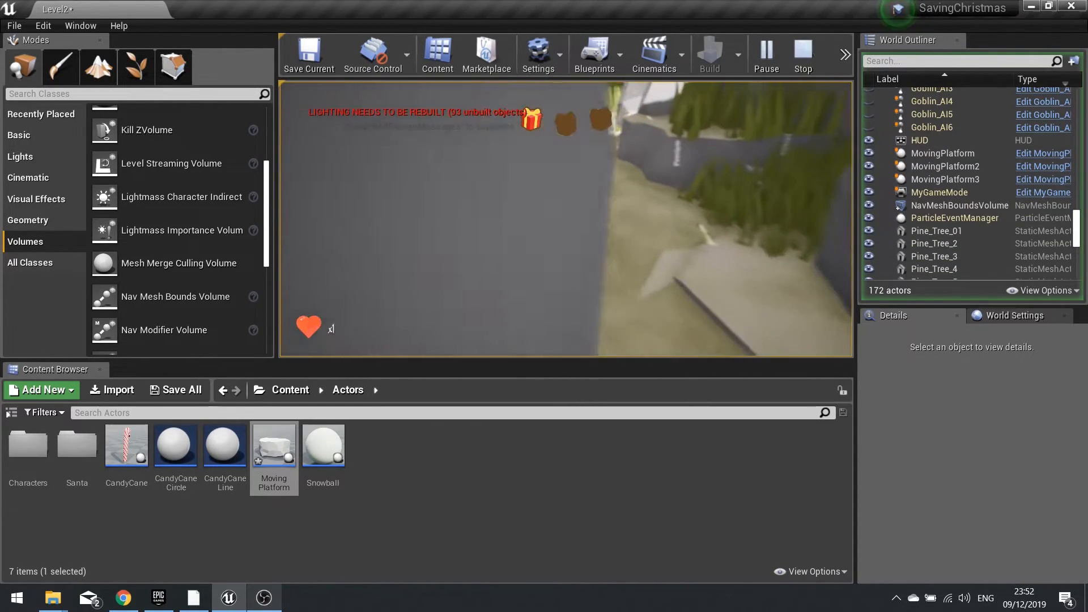
# Step: Run across the brown rock to the grassy ledge beside the pine tree and end the play-test
pyautogui.press('w')
pyautogui.press('s')
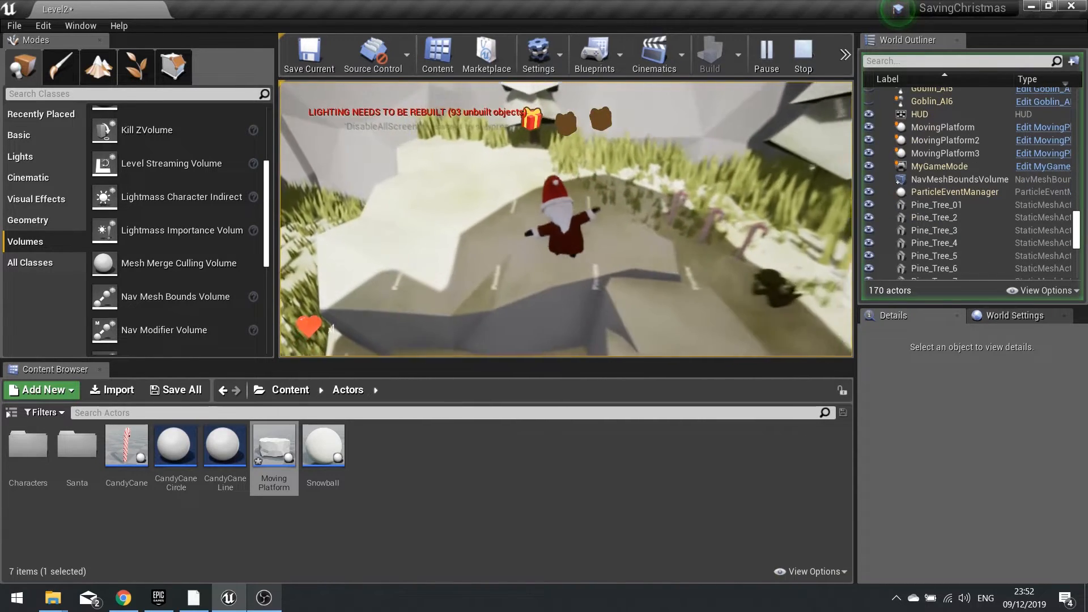
pyautogui.press('w')
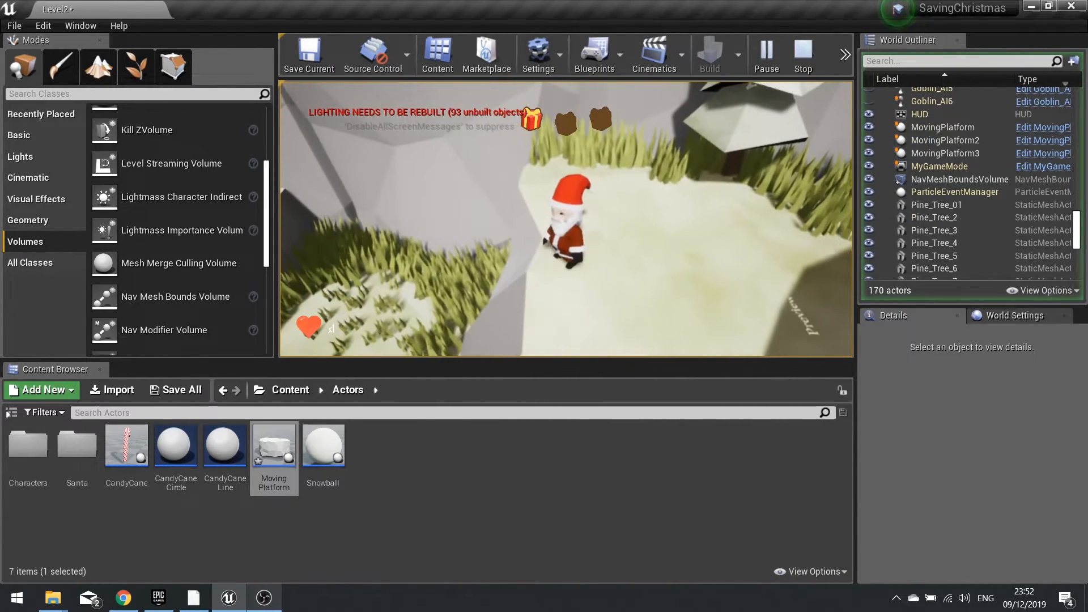
pyautogui.press('Escape')
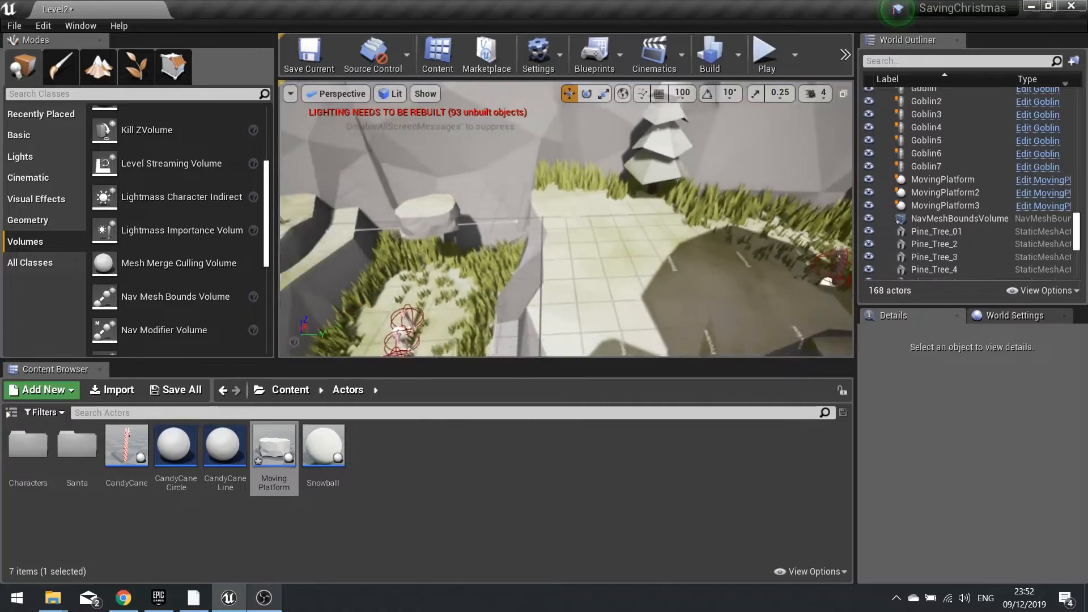
pyautogui.moveTo(565, 226); pyautogui.dragTo(499, 153, button='right')
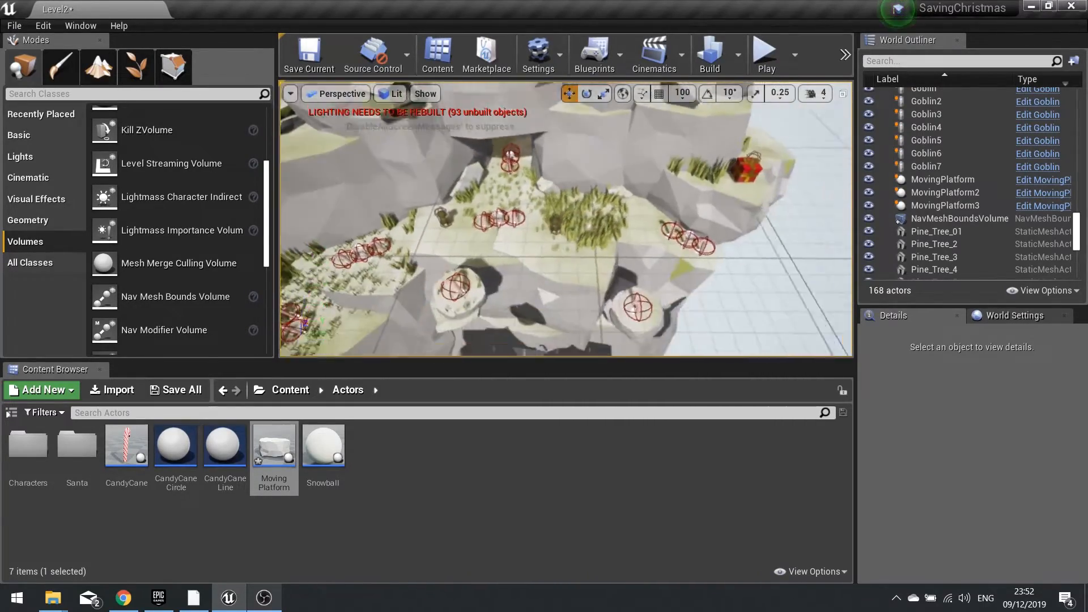
pyautogui.moveTo(566, 227); pyautogui.dragTo(703, 204, button='right')
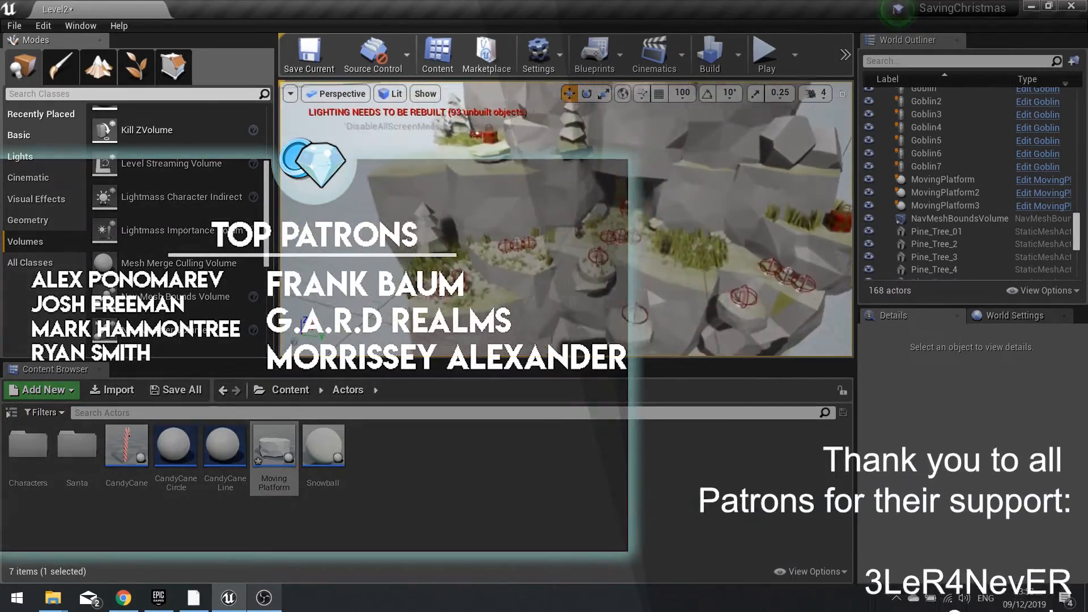
pyautogui.moveTo(586, 240); pyautogui.dragTo(578, 259, button='right')
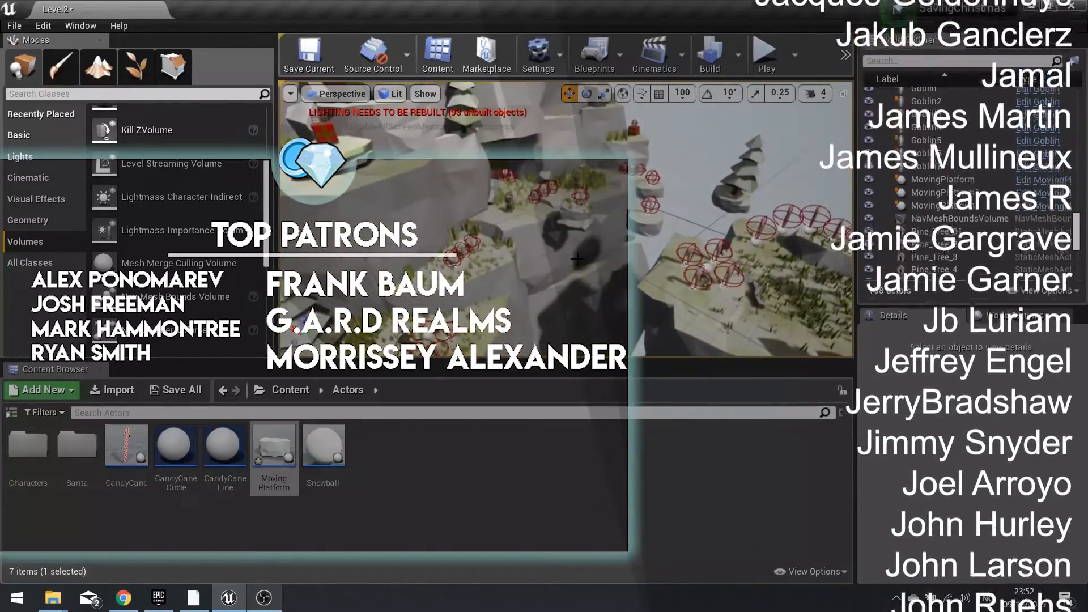